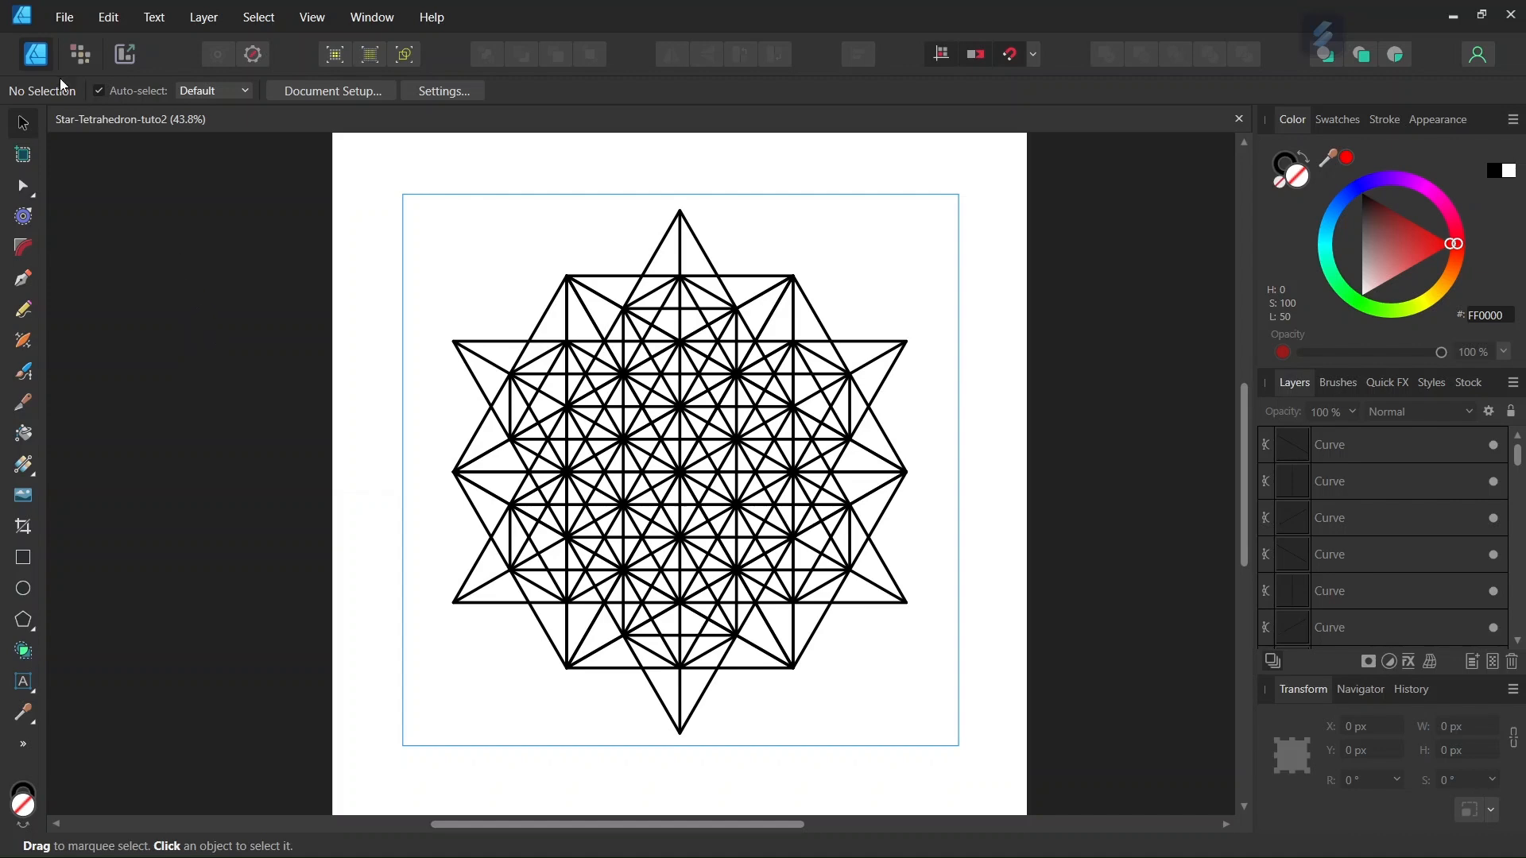
Step: Create a new document measuring 2000 px by 2000 px, using pixels as the document units
{"action": "left_click", "coordinate": [68, 21]}
{"action": "left_click", "coordinate": [79, 55]}
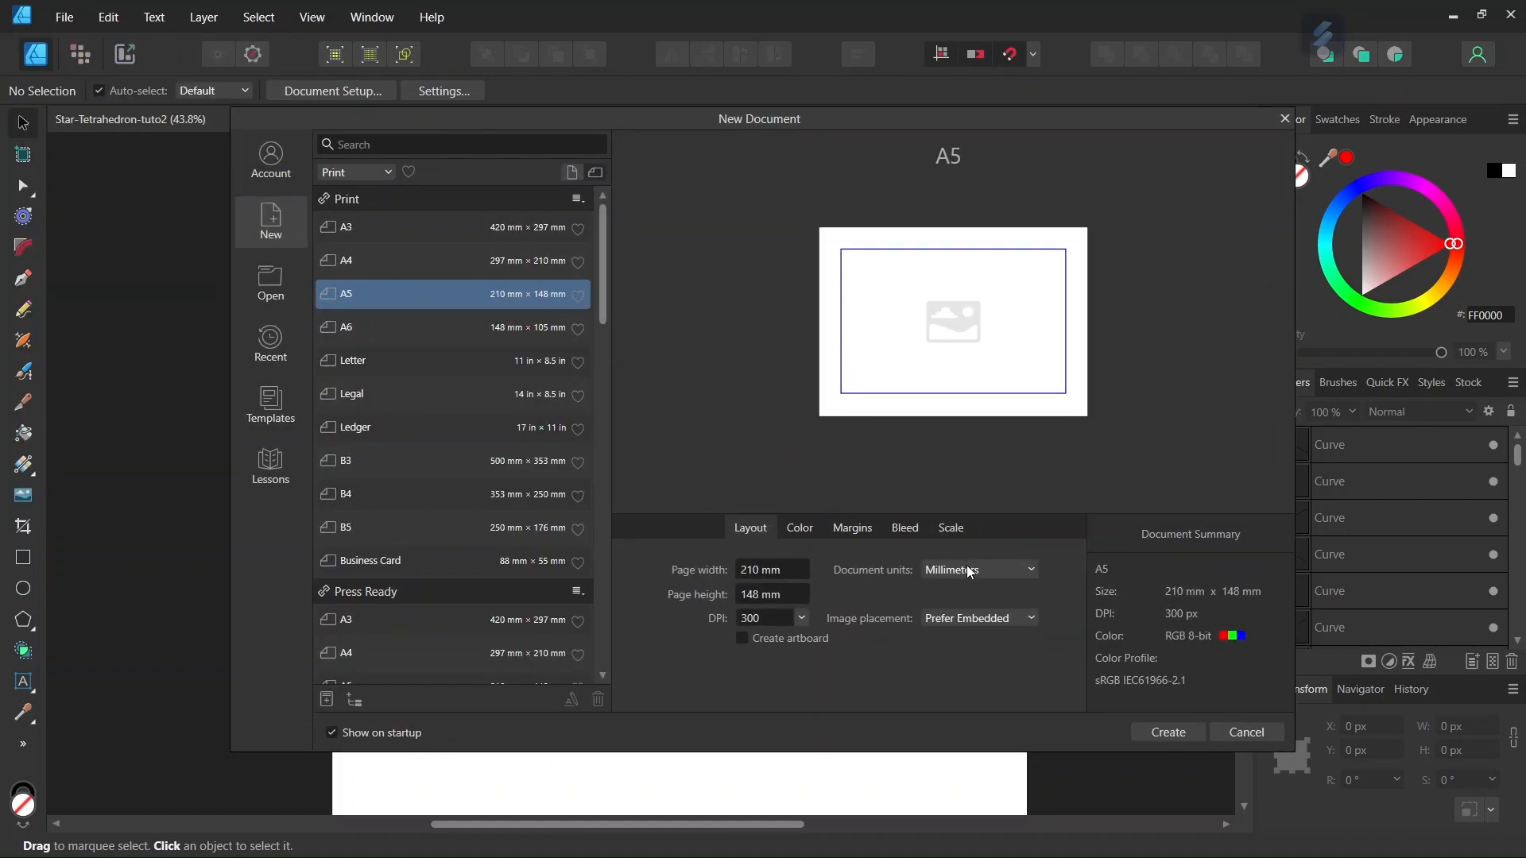
{"action": "left_click", "coordinate": [966, 570]}
{"action": "left_click", "coordinate": [961, 589]}
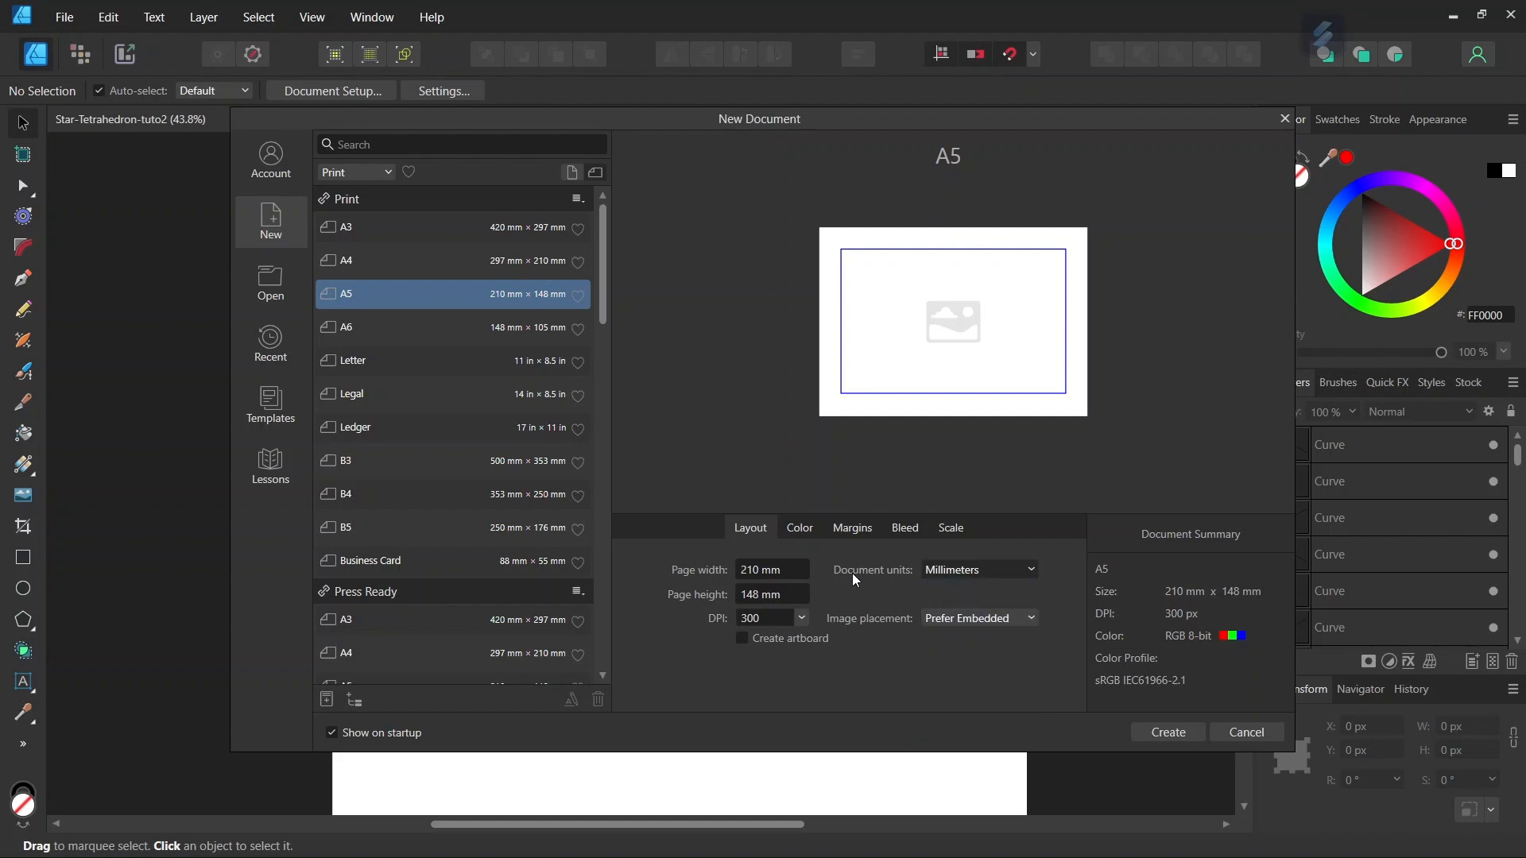
{"action": "left_click", "coordinate": [776, 569]}
{"action": "type", "text": "2000"}
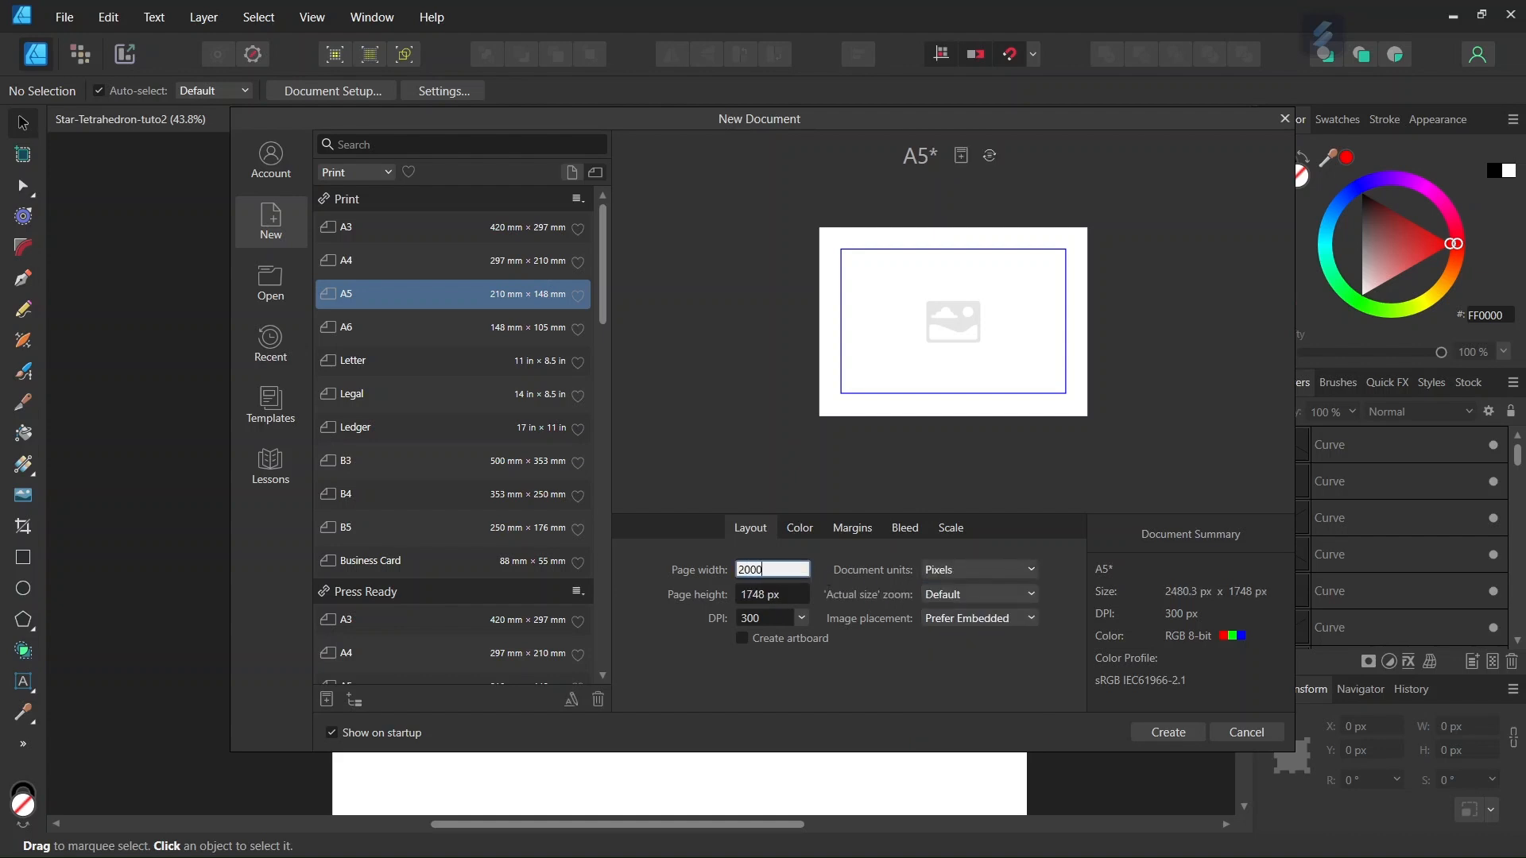
{"action": "left_click", "coordinate": [784, 597]}
{"action": "type", "text": "2000"}
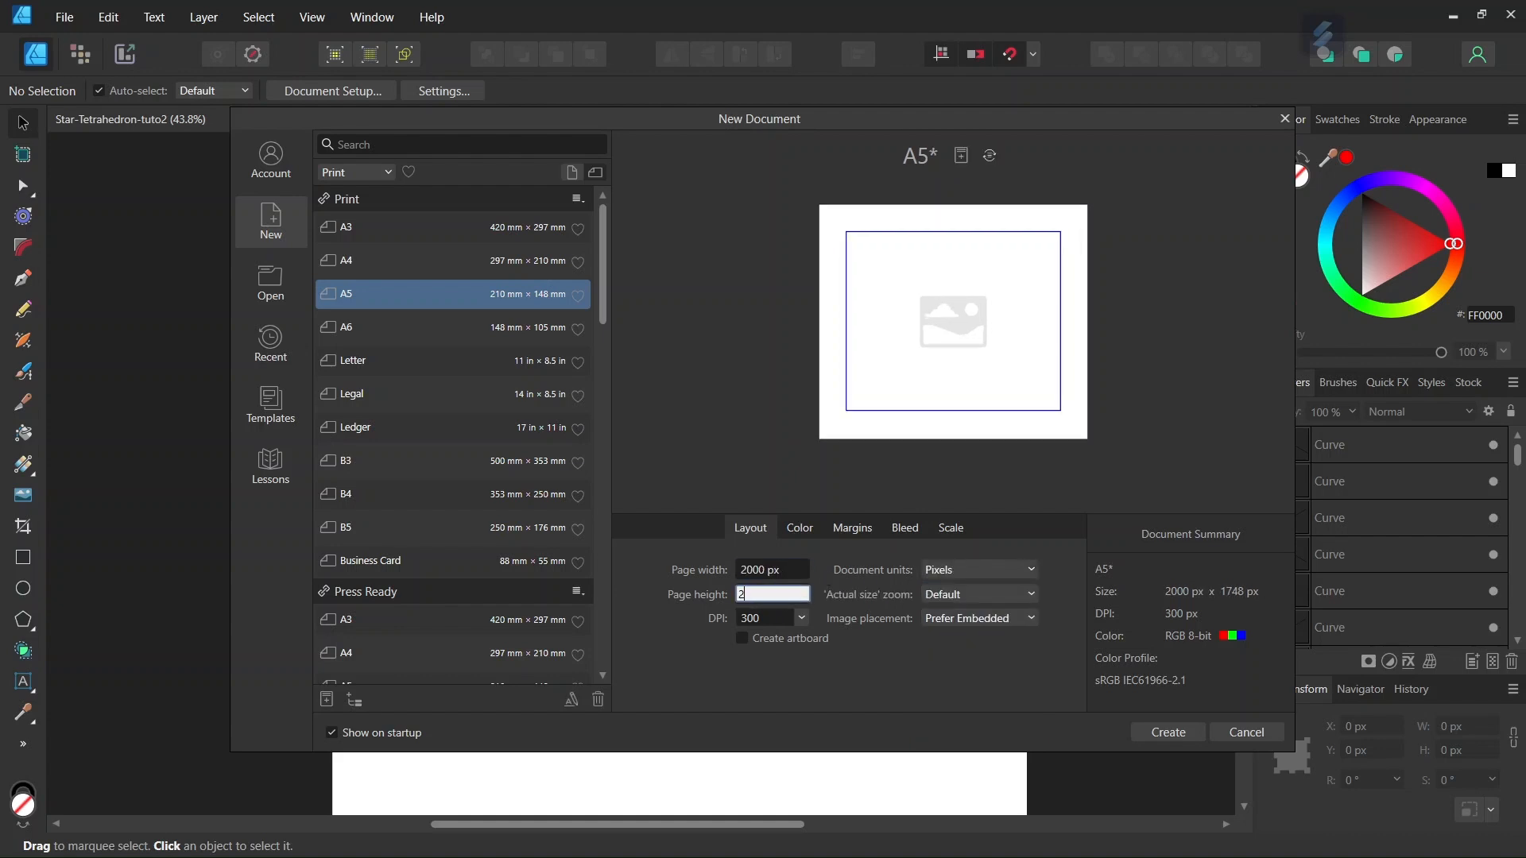
{"action": "left_click", "coordinate": [1162, 738]}
Step: Review the snapping options and examine the large triangle and hexagon in the Star-Tetrahedron-tuto2 document
{"action": "left_click", "coordinate": [1033, 54]}
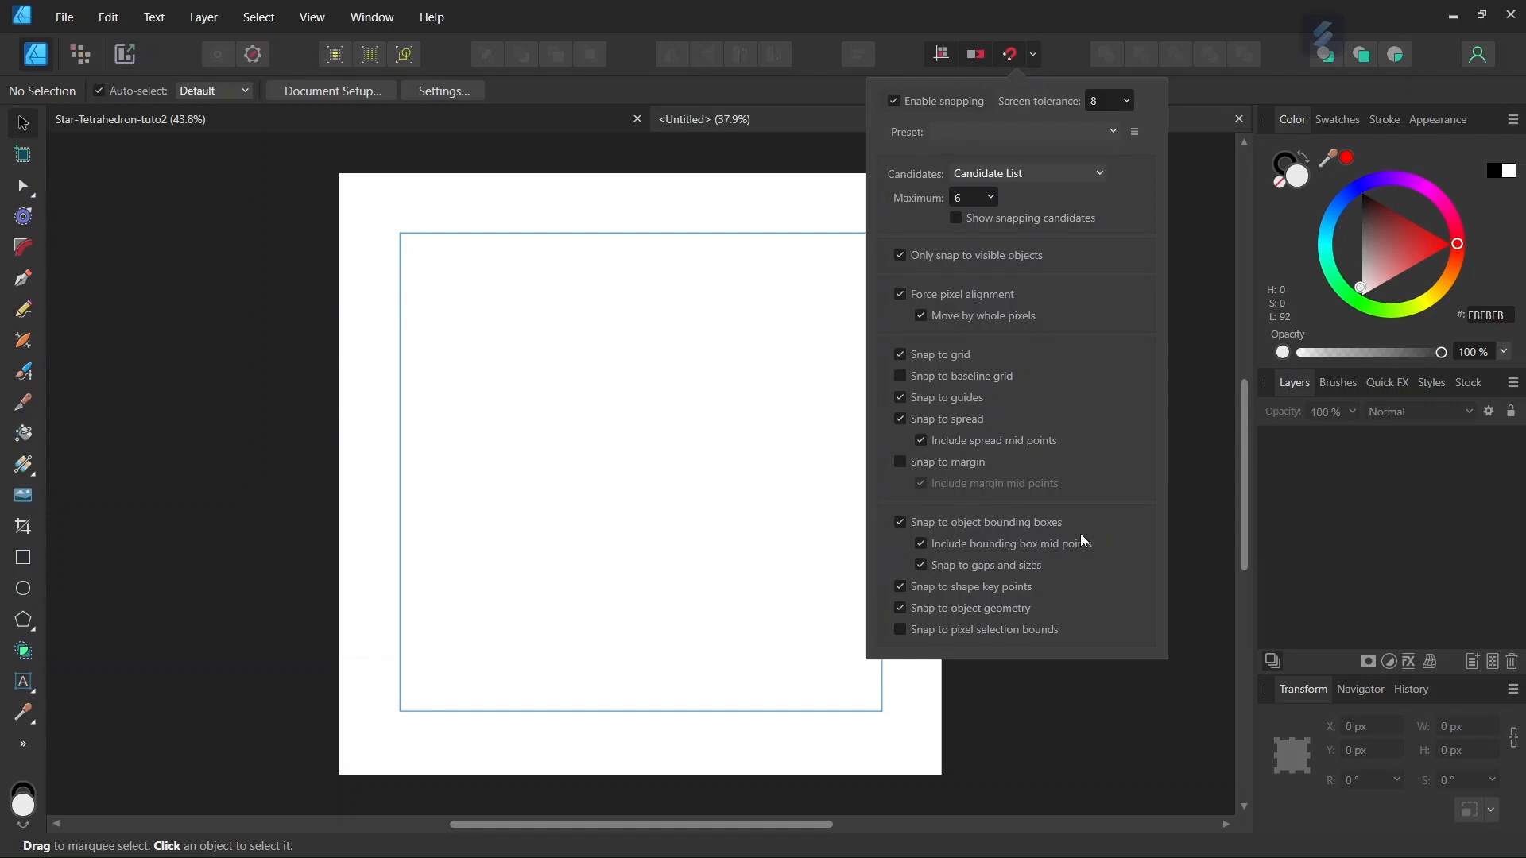
{"action": "left_click", "coordinate": [717, 541]}
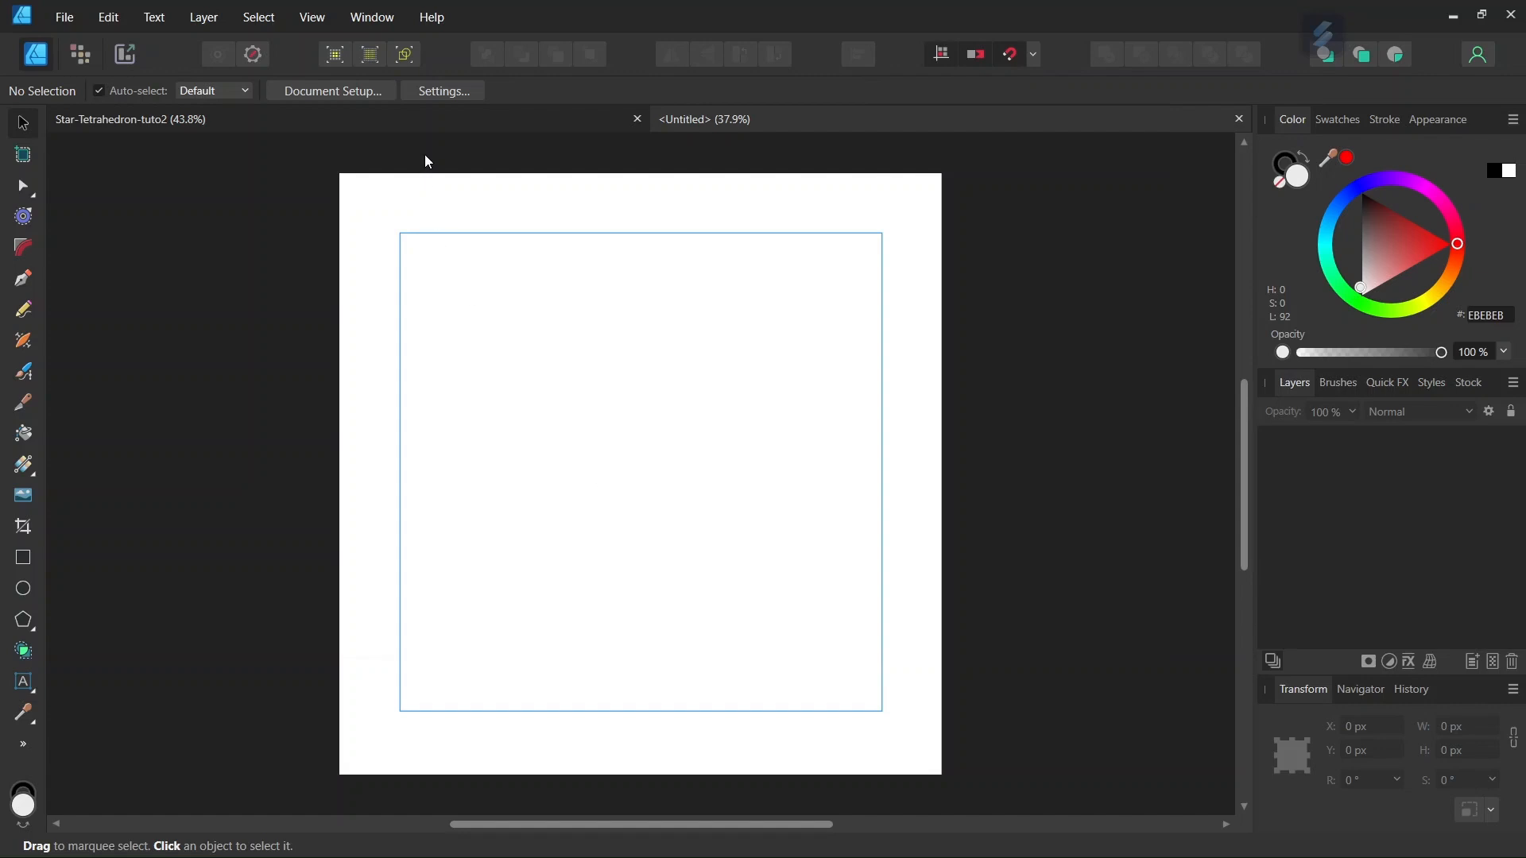
{"action": "left_click", "coordinate": [426, 127]}
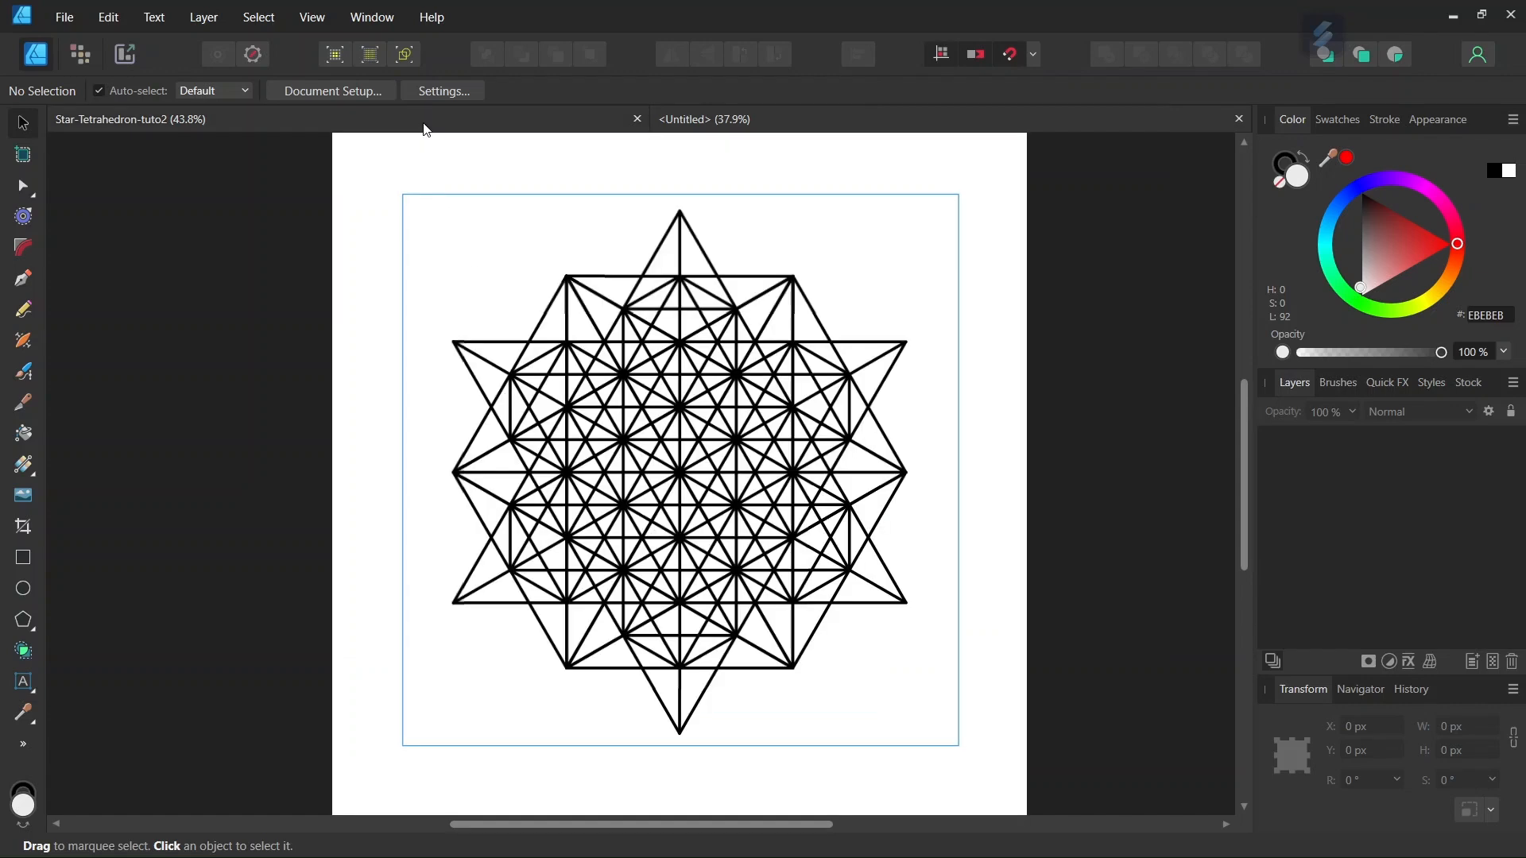
{"action": "left_click", "coordinate": [664, 251]}
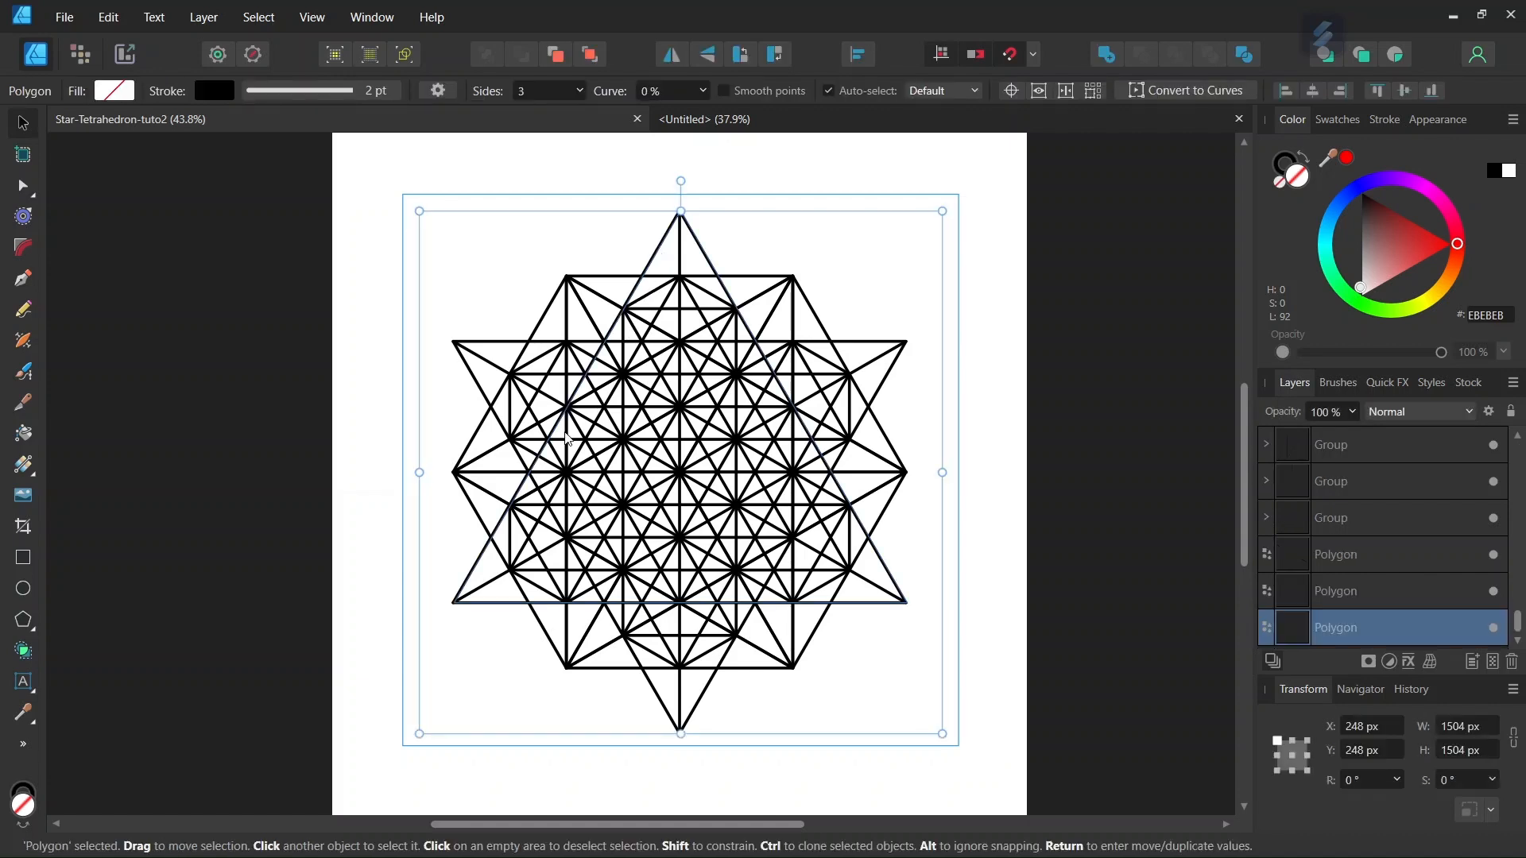
{"action": "left_click", "coordinate": [481, 432]}
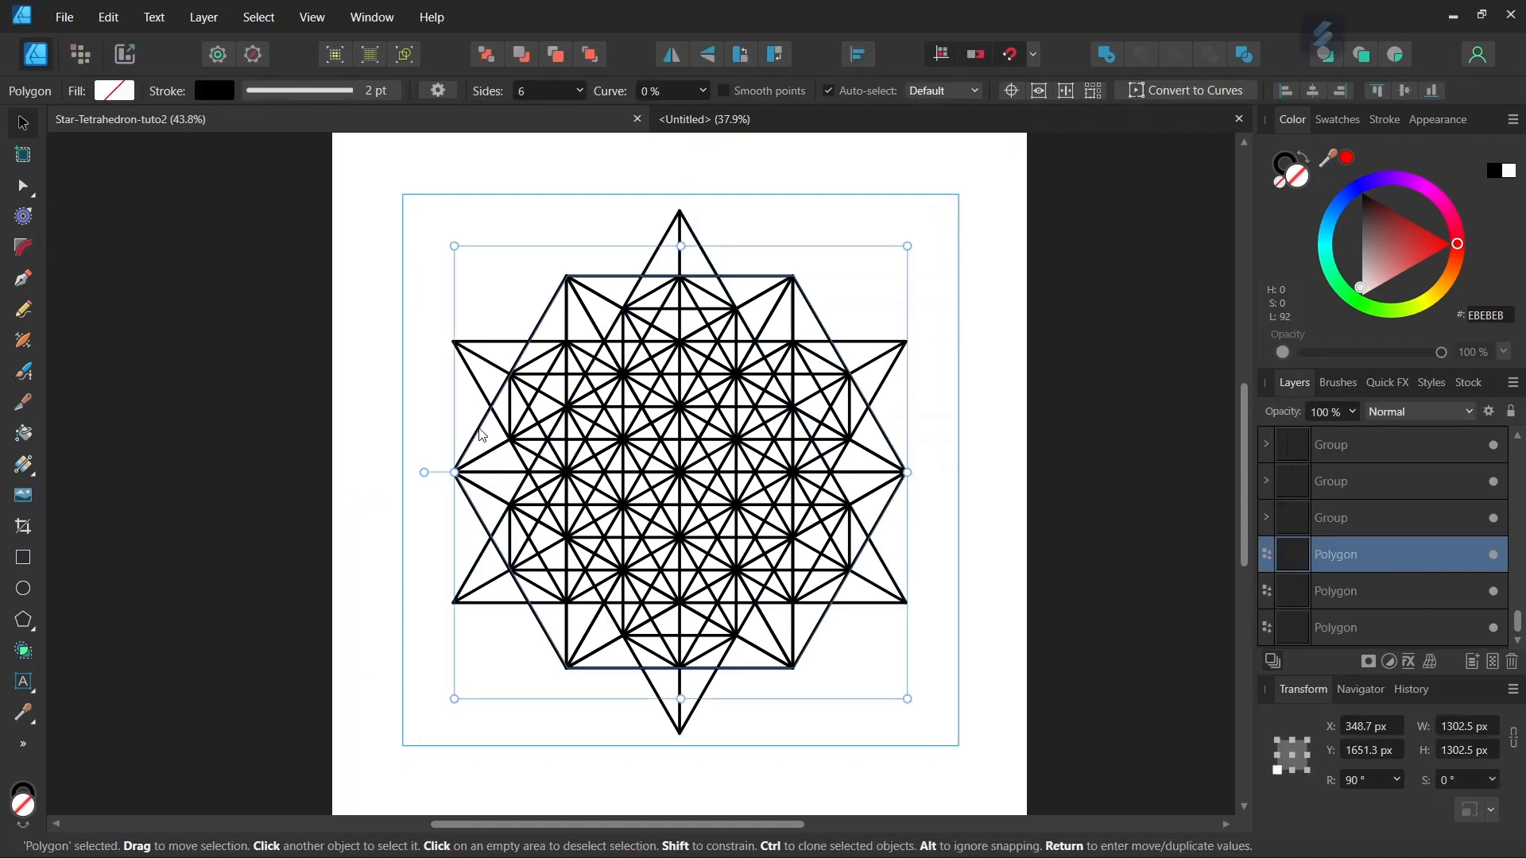
{"action": "left_click", "coordinate": [754, 120]}
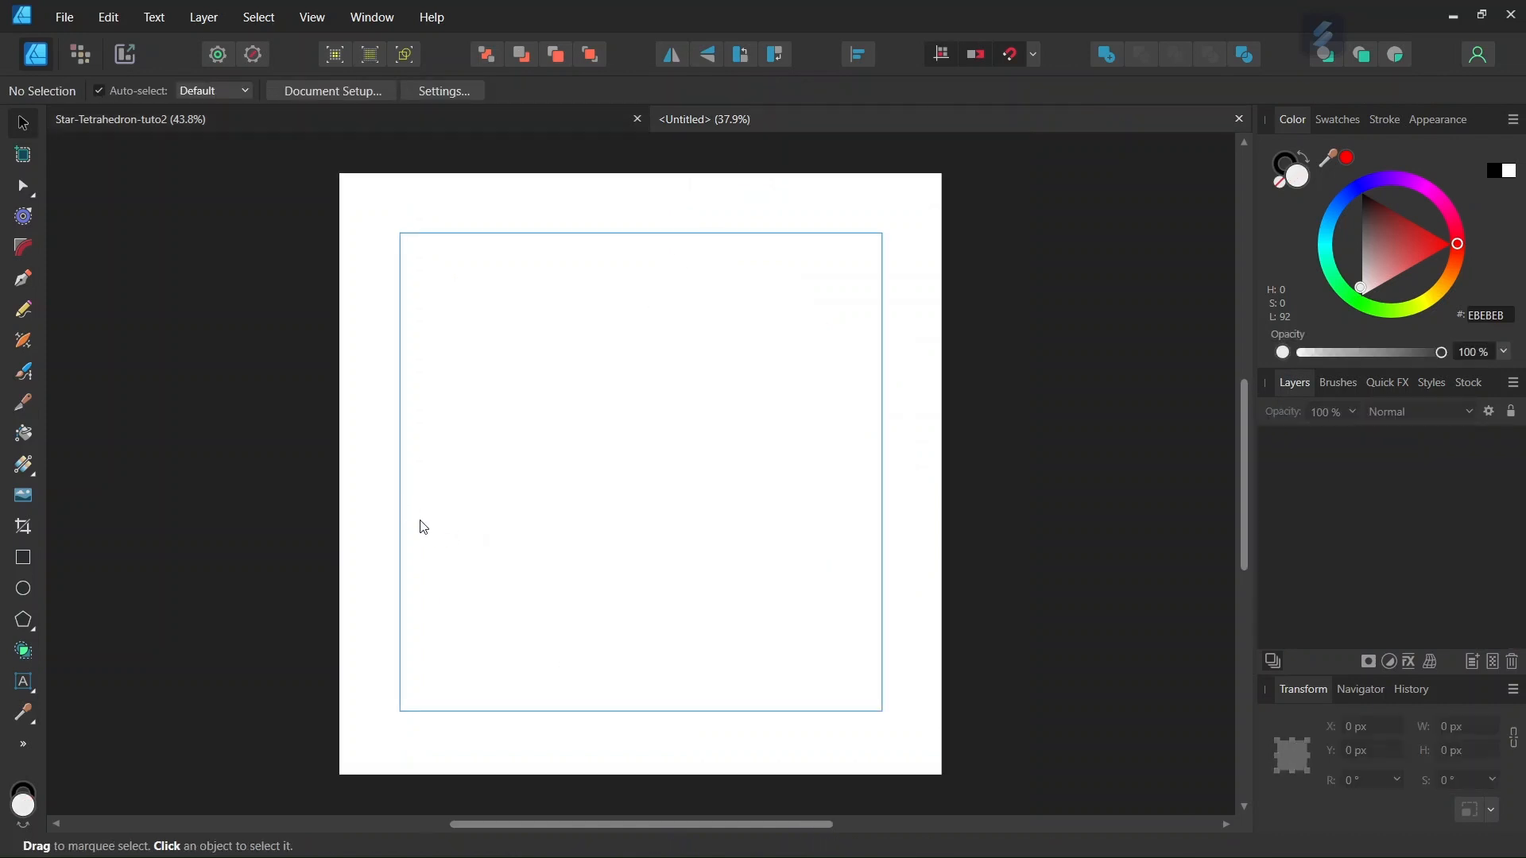
Step: Set up the Polygon tool in the blank document with no fill and a 2 pt stroke
{"action": "left_click", "coordinate": [23, 620]}
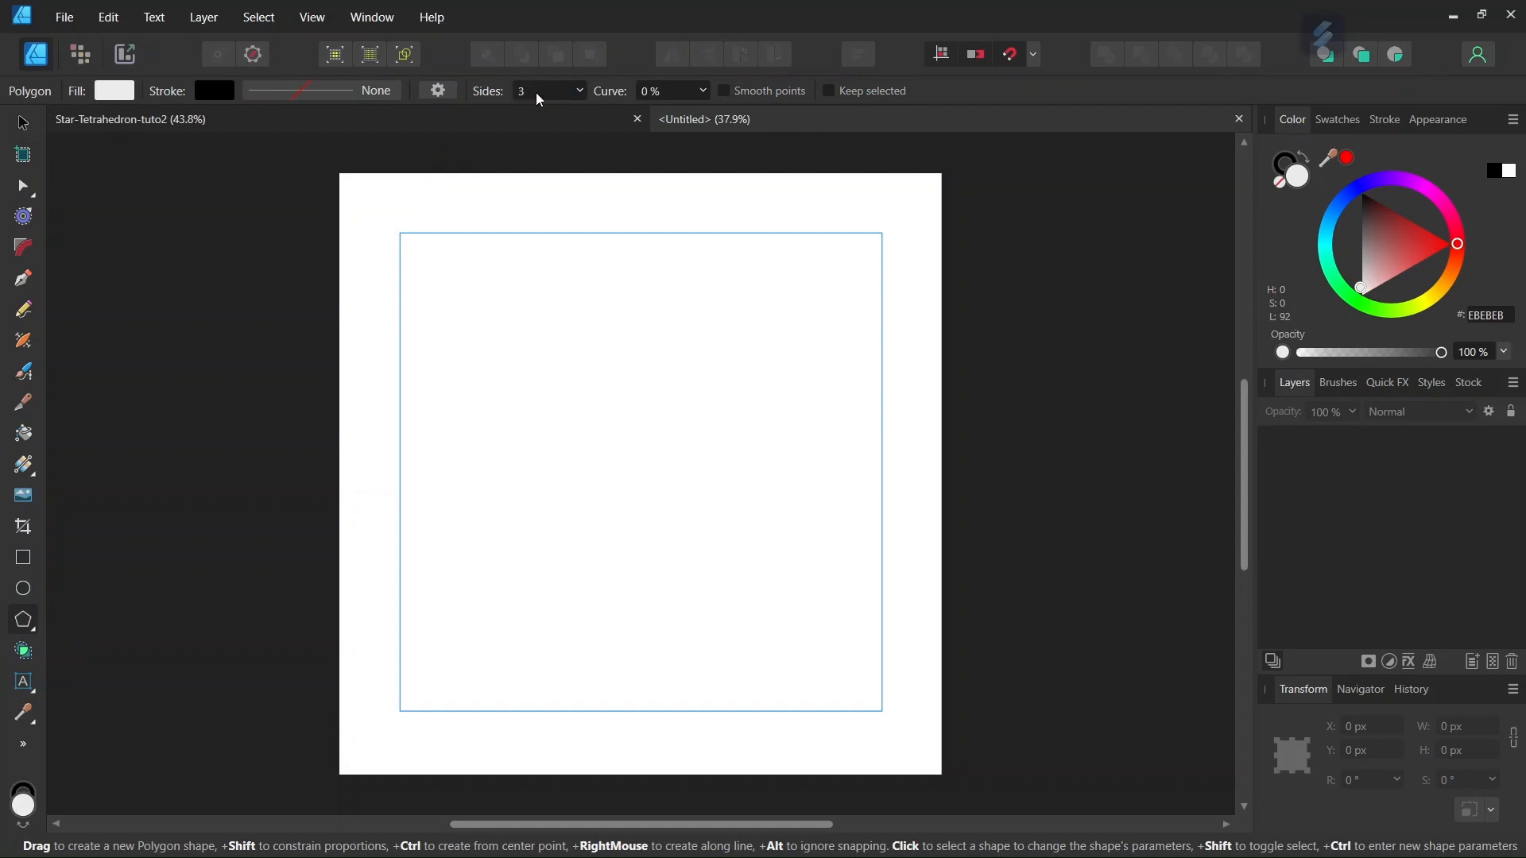
{"action": "left_click", "coordinate": [114, 92]}
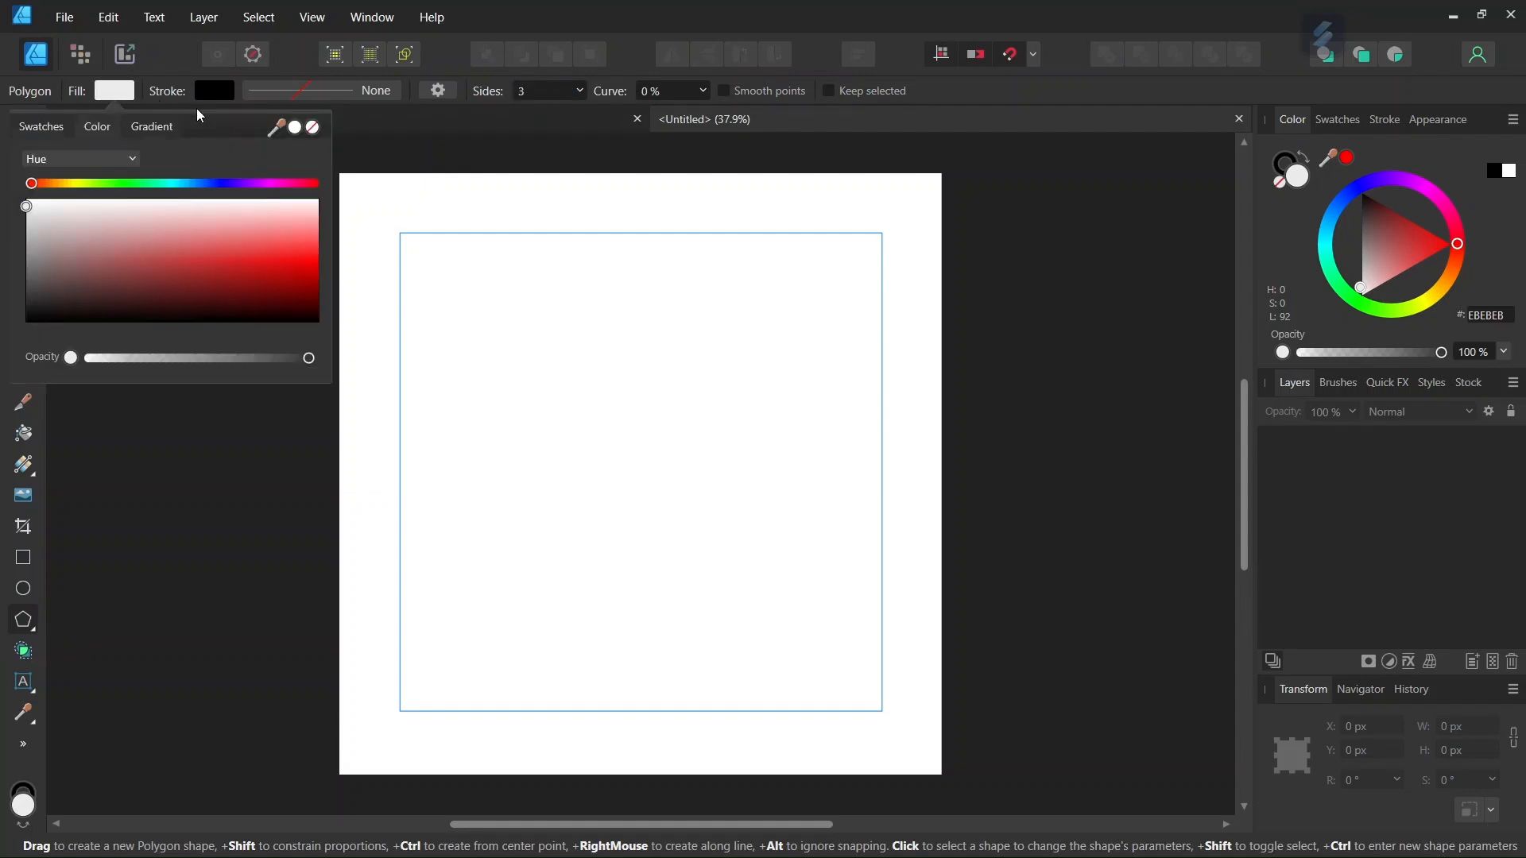
{"action": "left_click", "coordinate": [313, 128]}
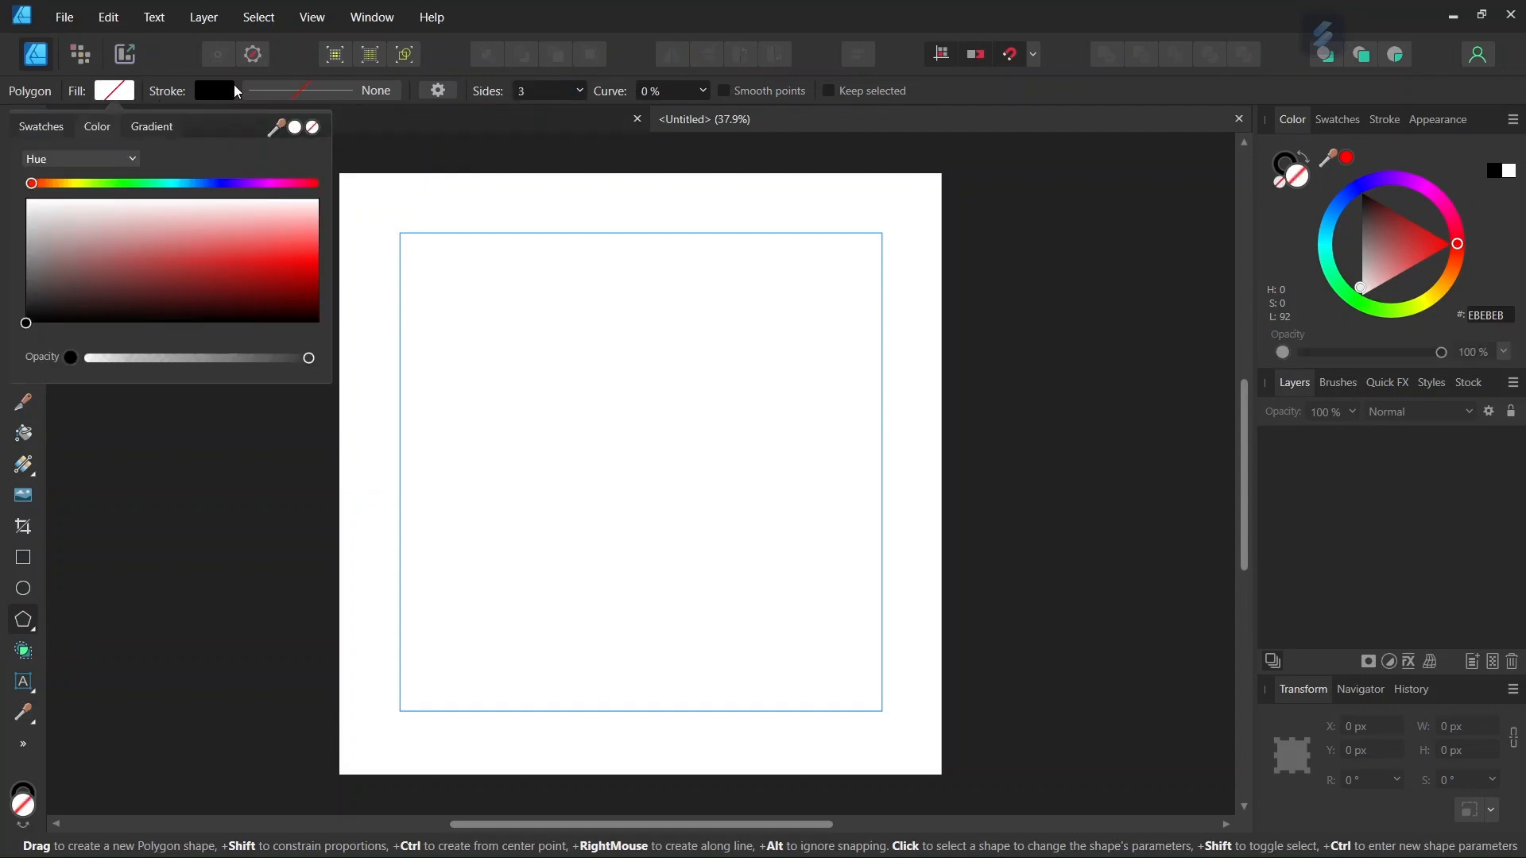
{"action": "left_click", "coordinate": [301, 89]}
{"action": "left_click", "coordinate": [309, 93]}
{"action": "left_click", "coordinate": [436, 161]}
{"action": "type", "text": "2"}
{"action": "key", "text": "Return"}
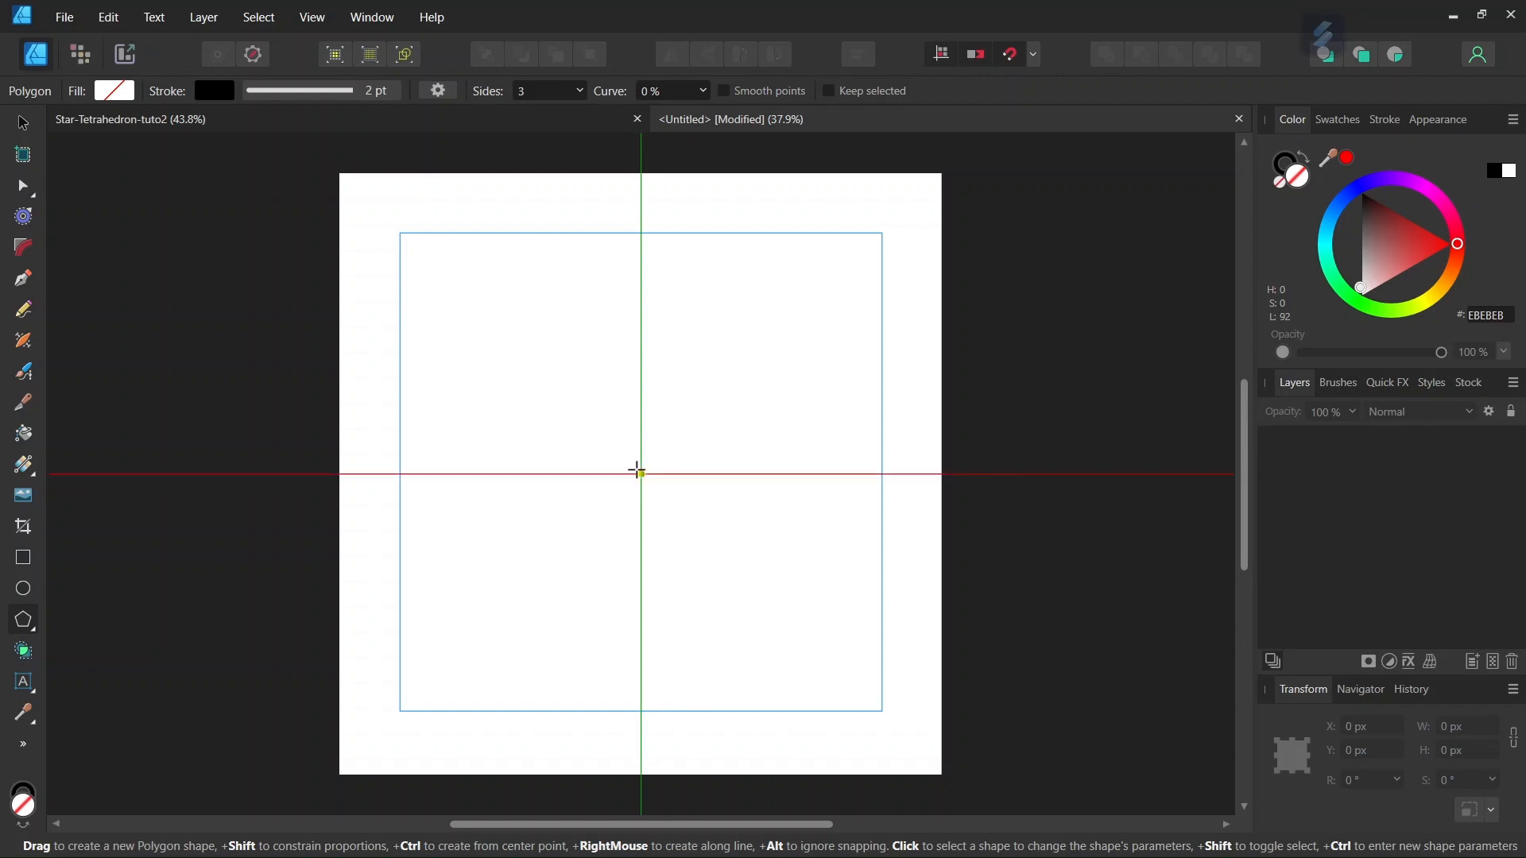
Step: Draw a triangle about 1494 px in size from the page centre, and overlay a duplicate of it flipped vertically
{"action": "left_click_drag", "start_coordinate": [636, 469], "coordinate": [364, 650]}
{"action": "left_click", "coordinate": [21, 124]}
{"action": "left_click", "coordinate": [597, 329]}
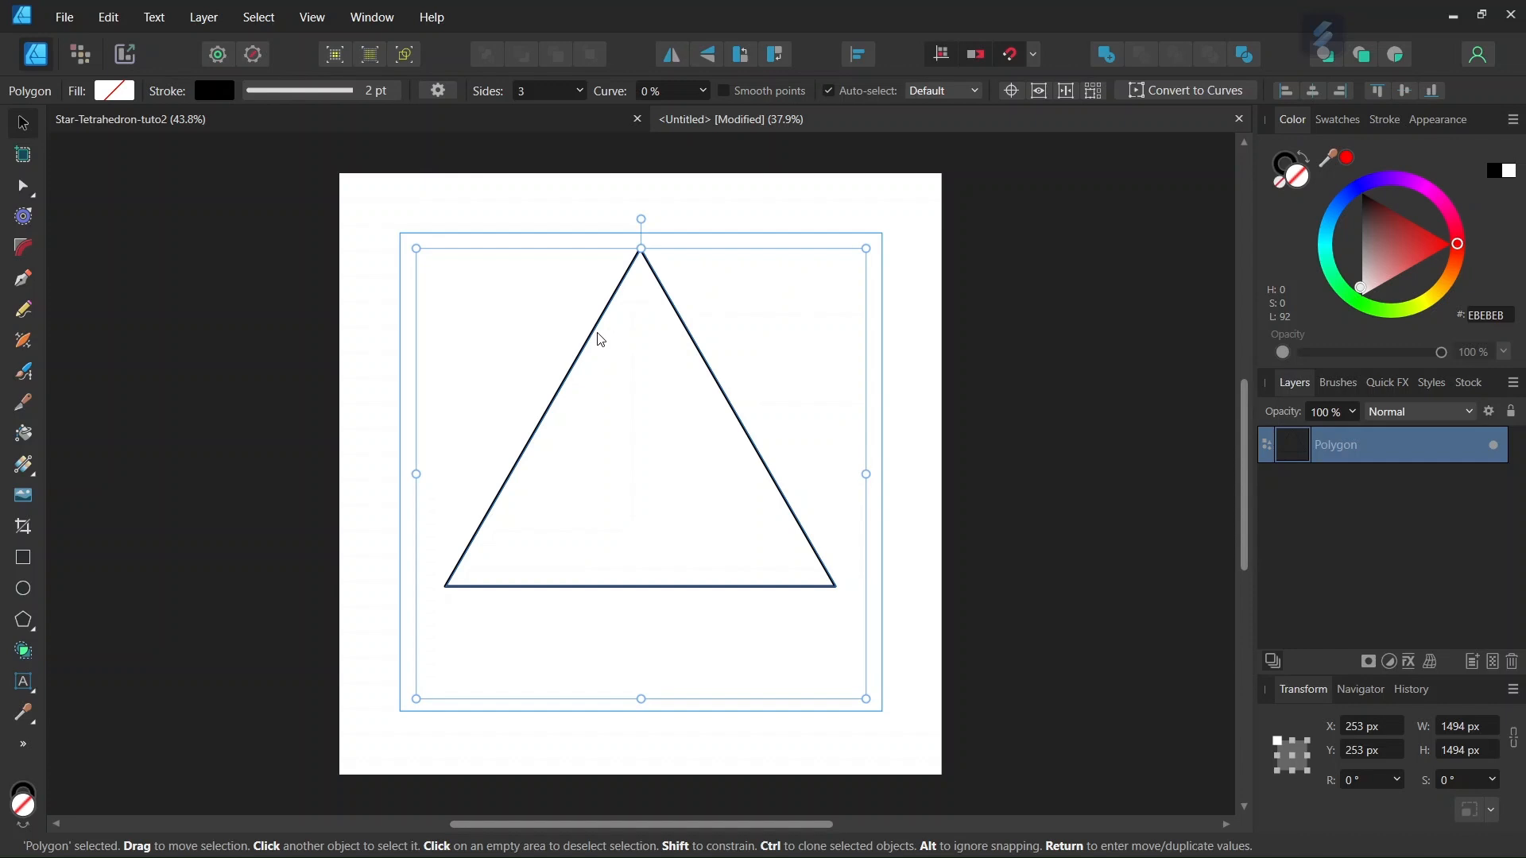
{"action": "key", "text": "ctrl+j"}
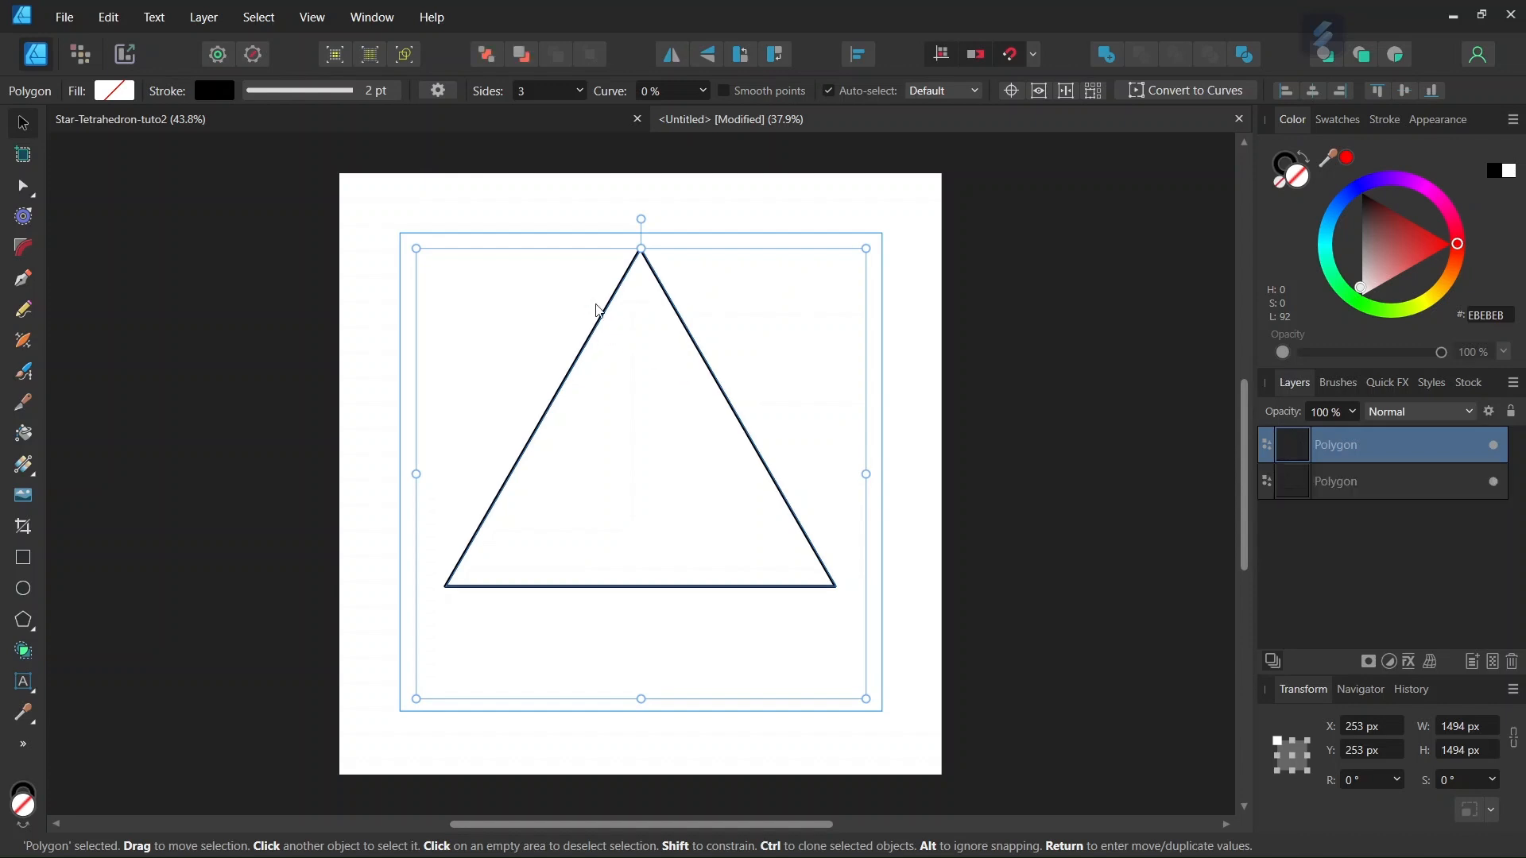
{"action": "left_click", "coordinate": [709, 55]}
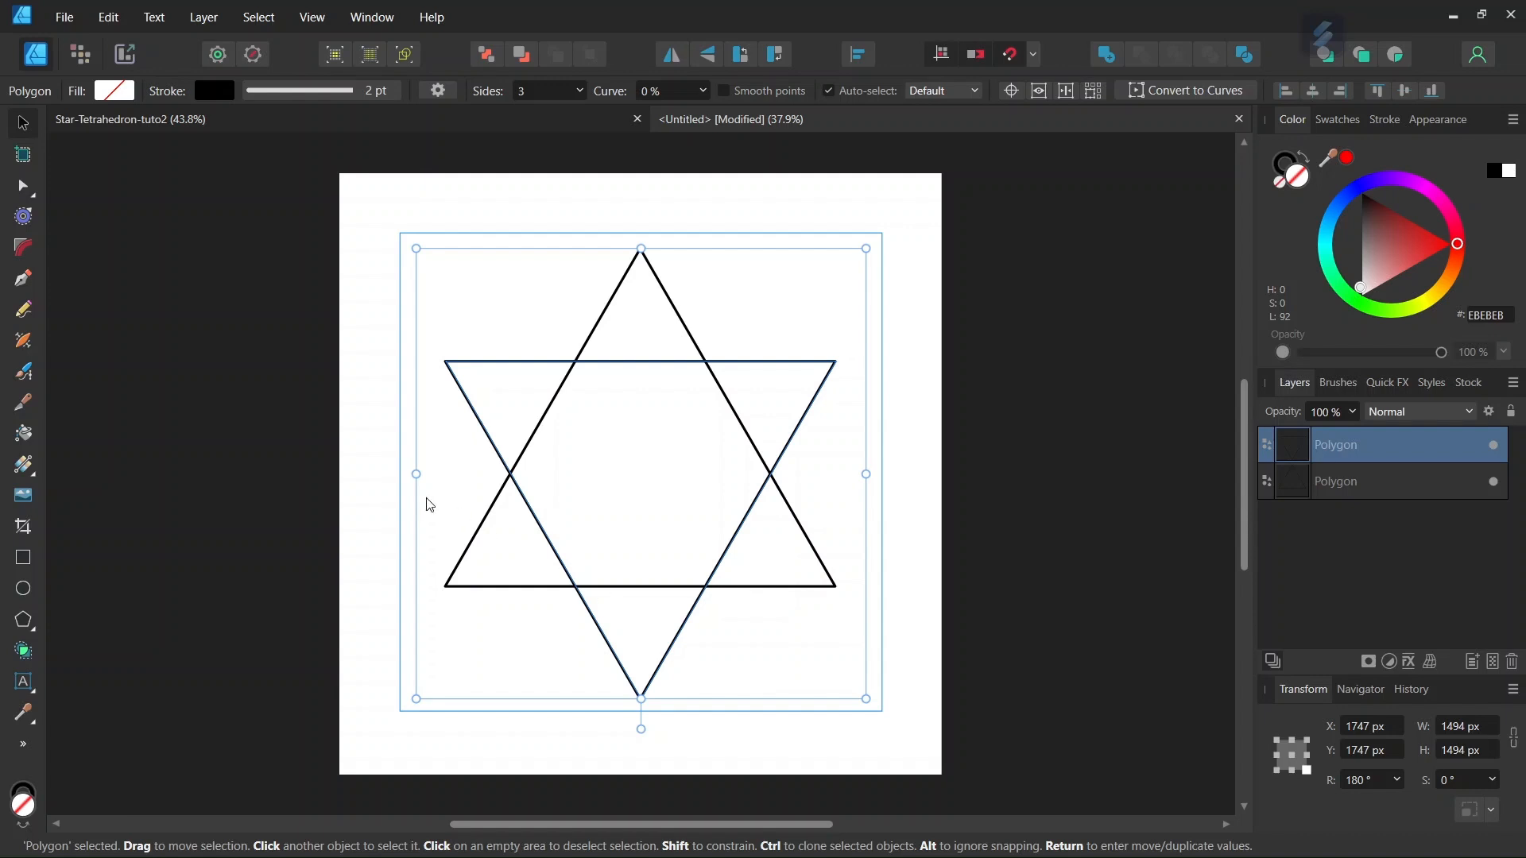
{"action": "left_click", "coordinate": [283, 435]}
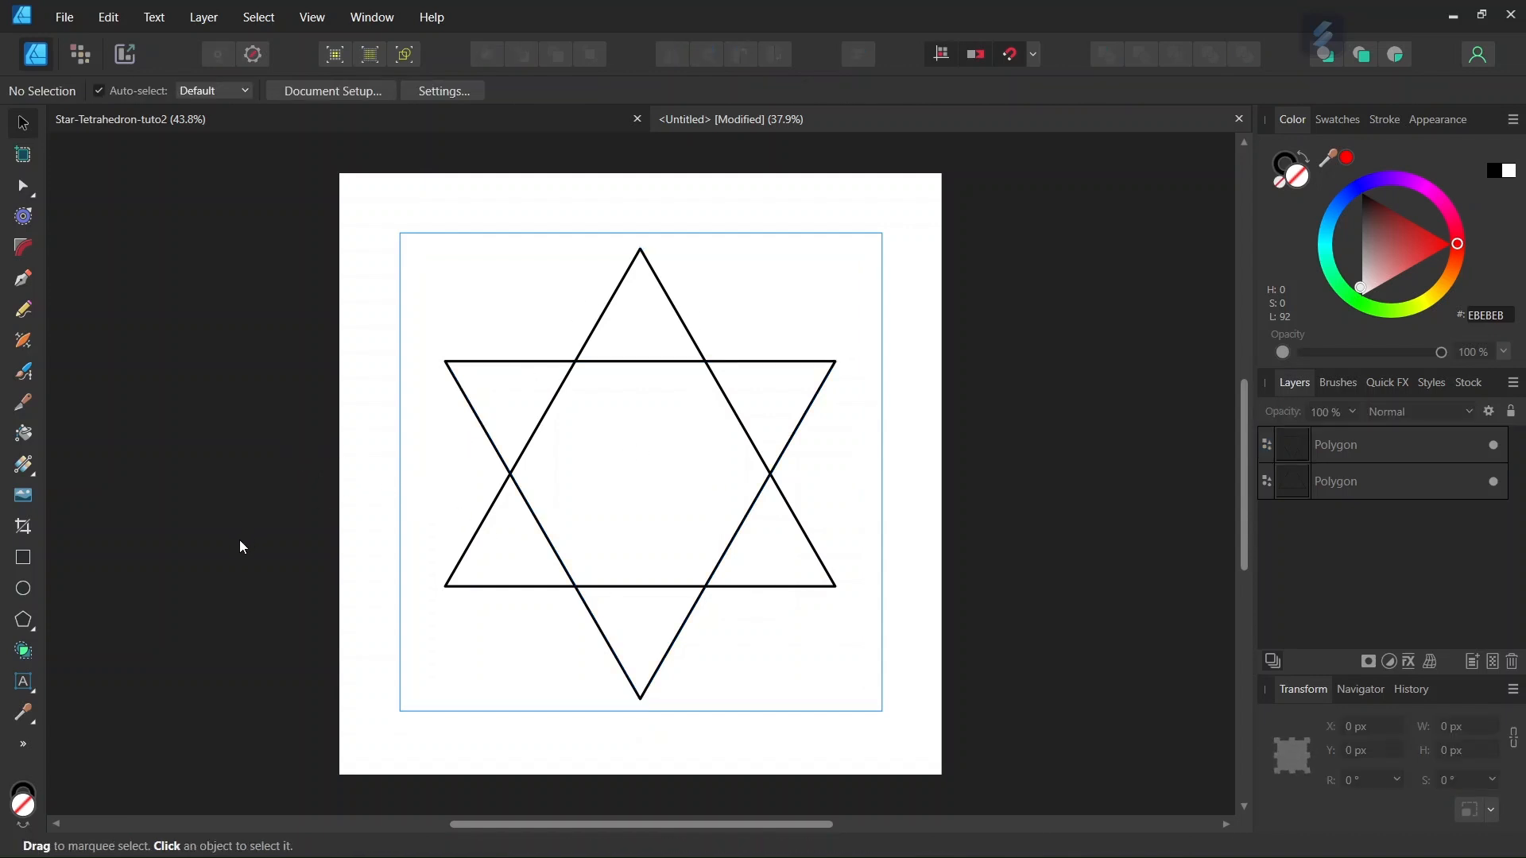
Step: Draw a six-sided polygon about 454 px in size outward from the page centre
{"action": "left_click", "coordinate": [27, 621]}
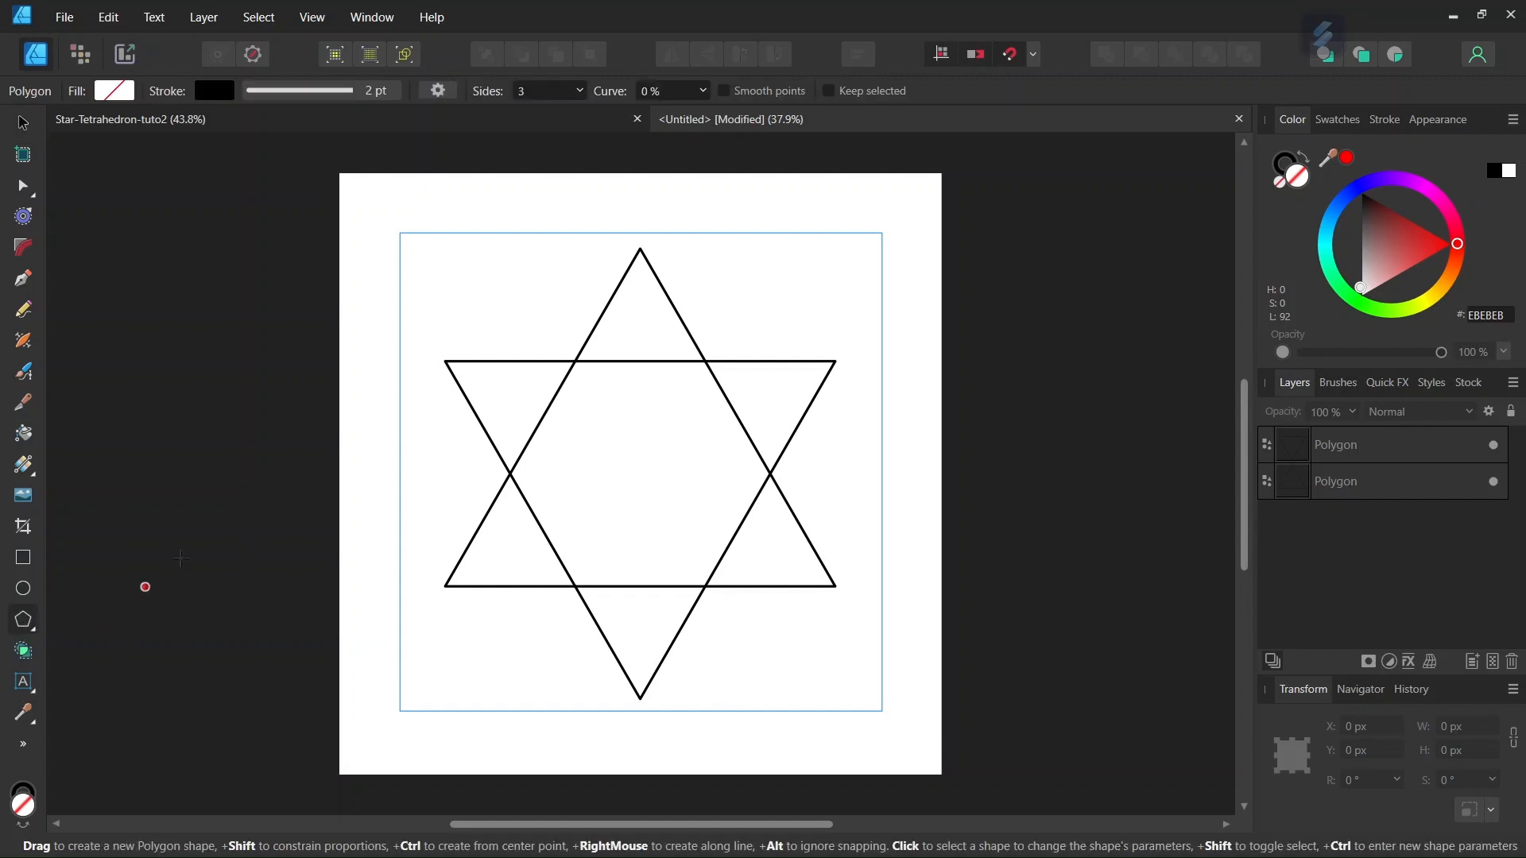
{"action": "left_click", "coordinate": [535, 91]}
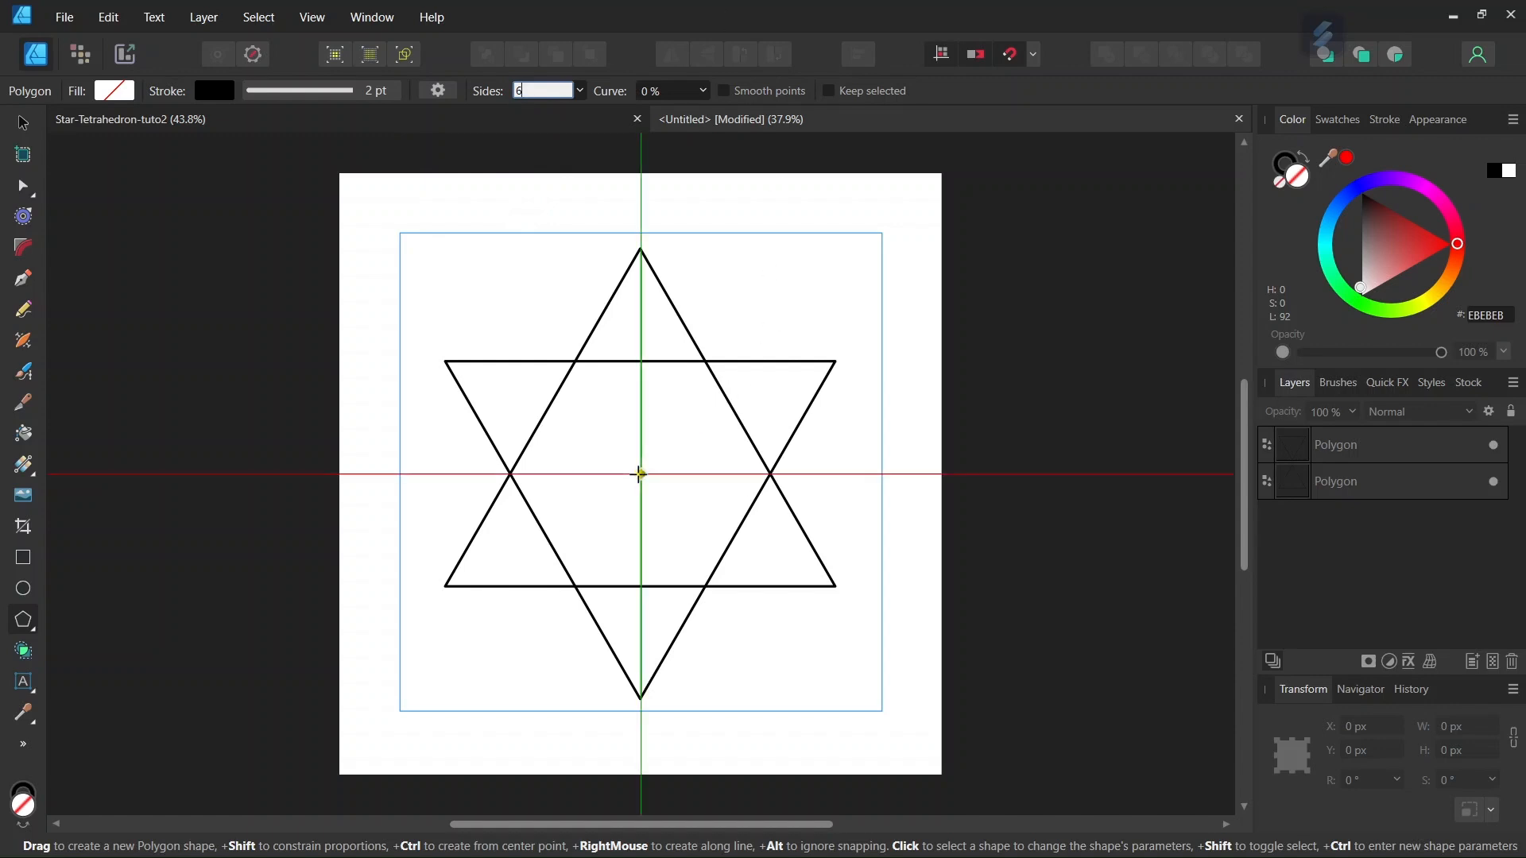
{"action": "left_click_drag", "start_coordinate": [640, 474], "coordinate": [712, 536]}
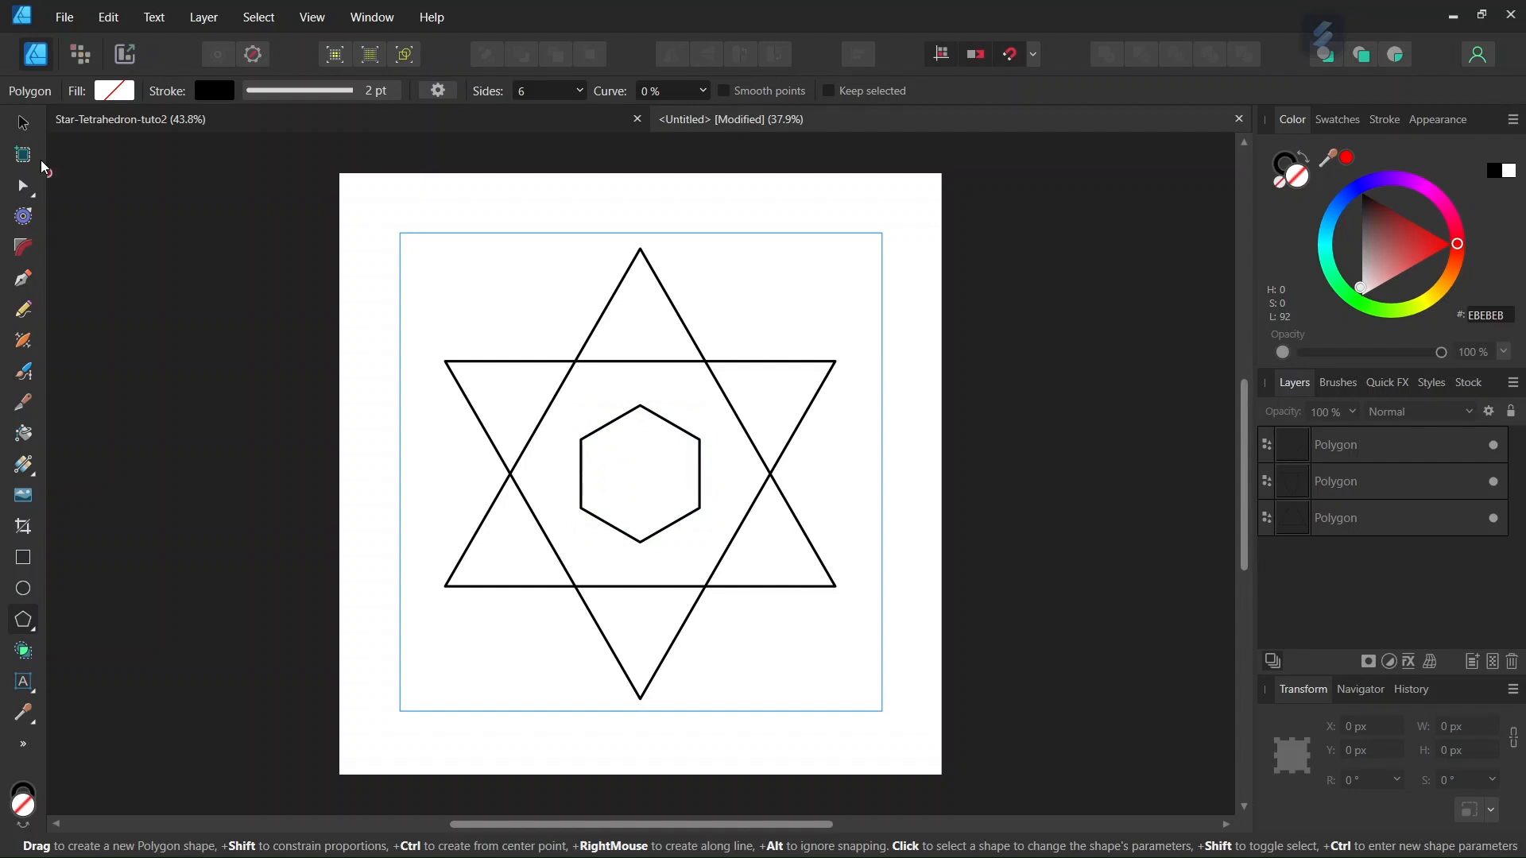
Step: Show the hexagon's transform origin and rotate the hexagon to 90° about its centre
{"action": "left_click", "coordinate": [24, 123]}
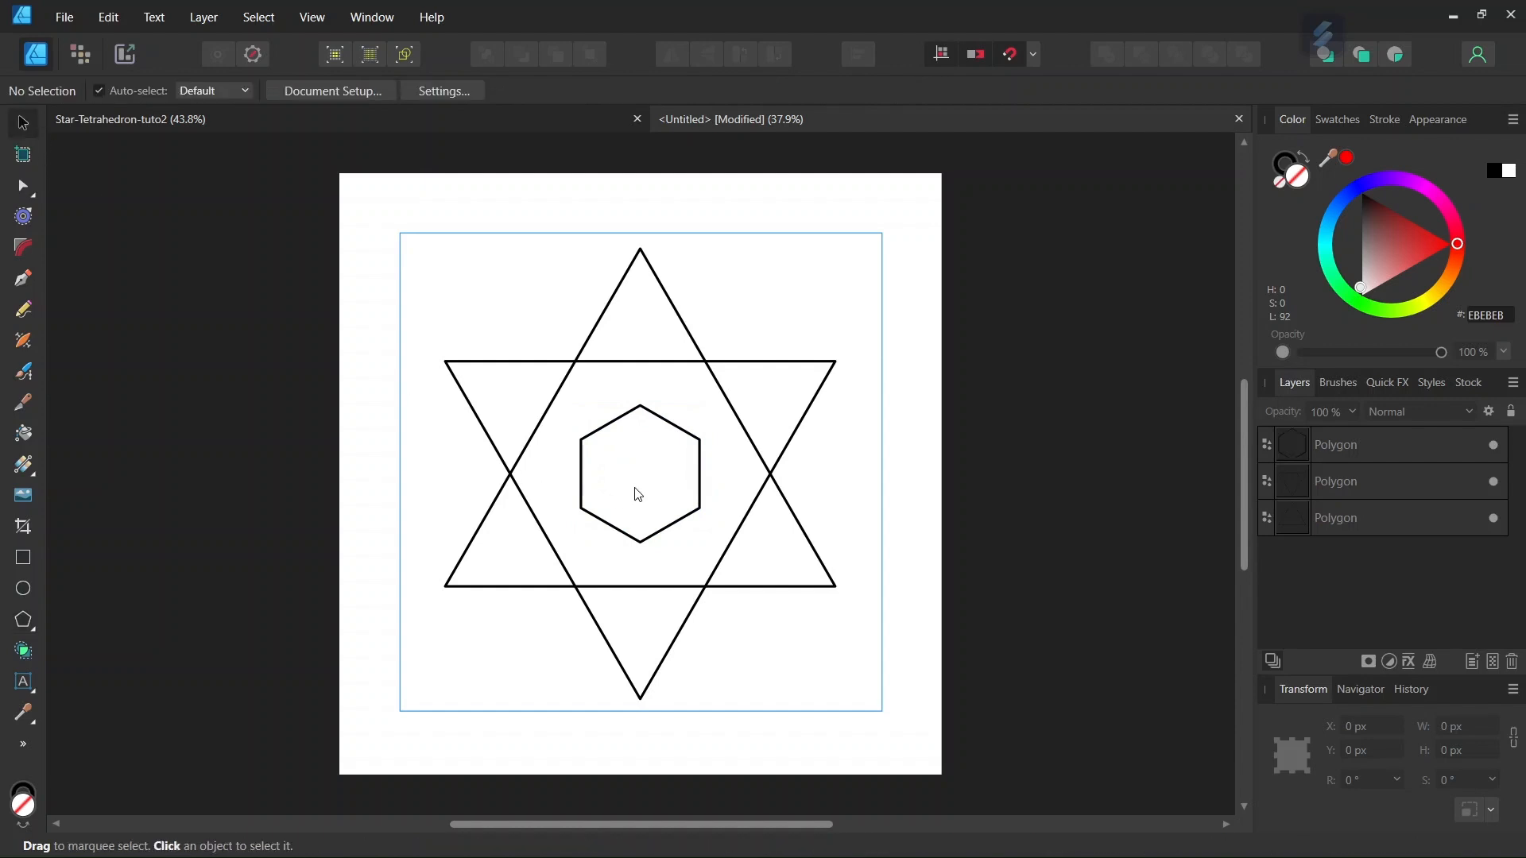
{"action": "left_click", "coordinate": [662, 425]}
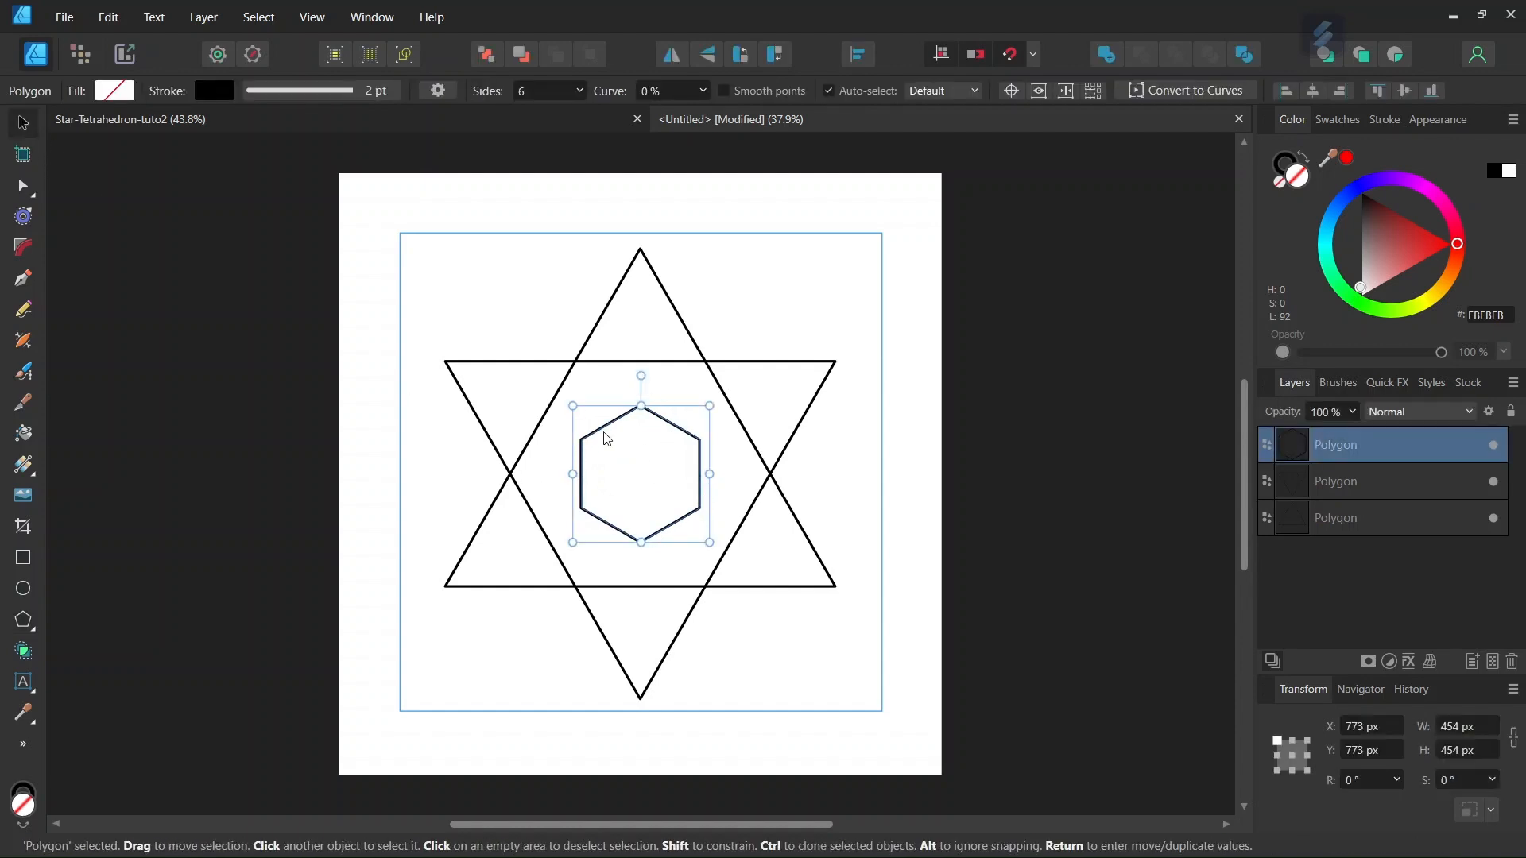
{"action": "left_click", "coordinate": [1012, 90]}
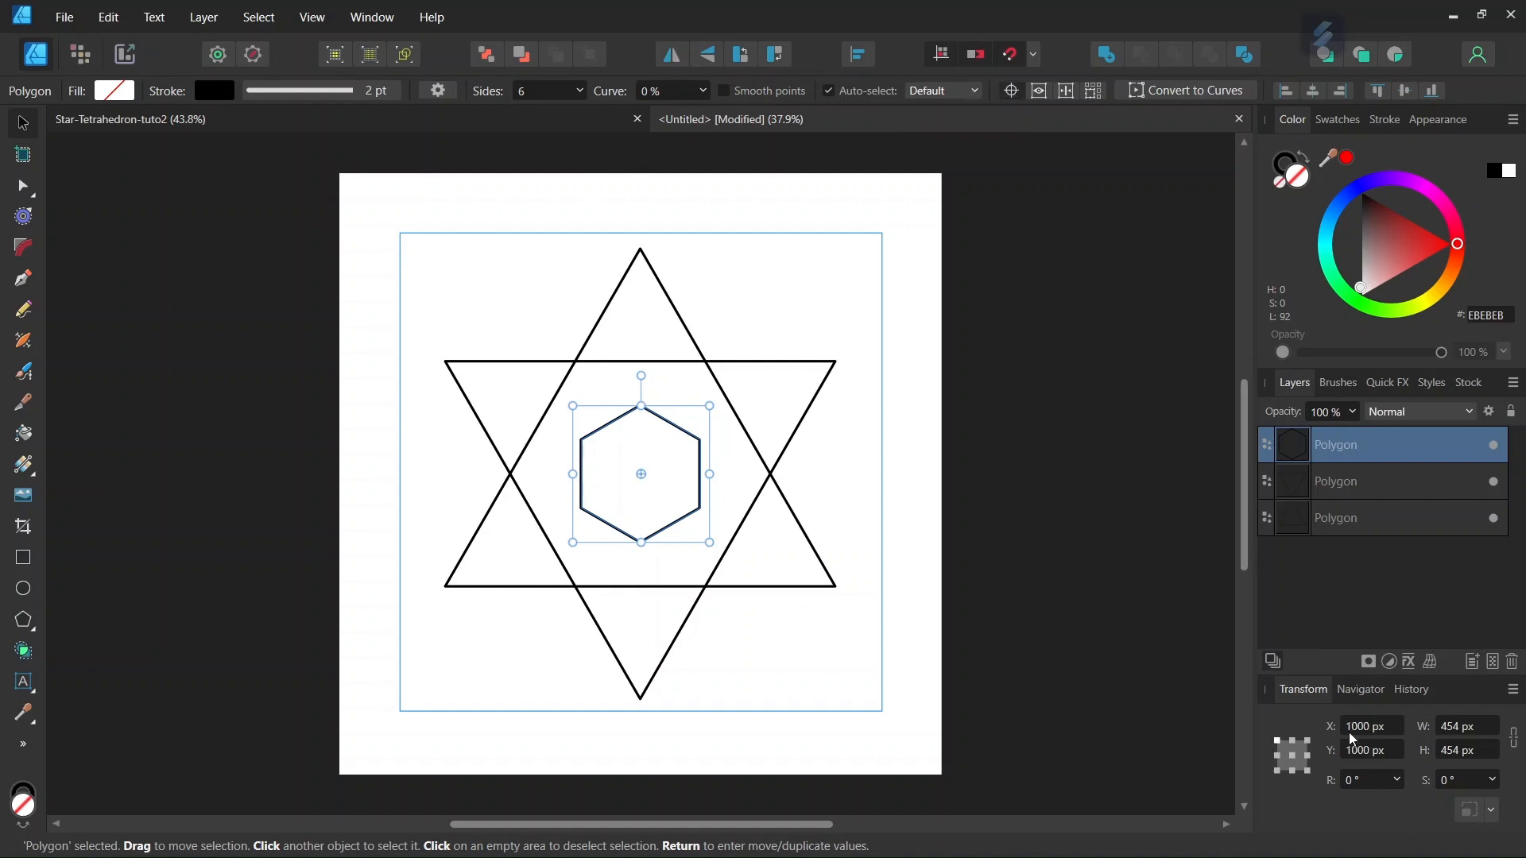
{"action": "left_click", "coordinate": [1364, 781]}
{"action": "type", "text": "9"}
{"action": "key", "text": "Return"}
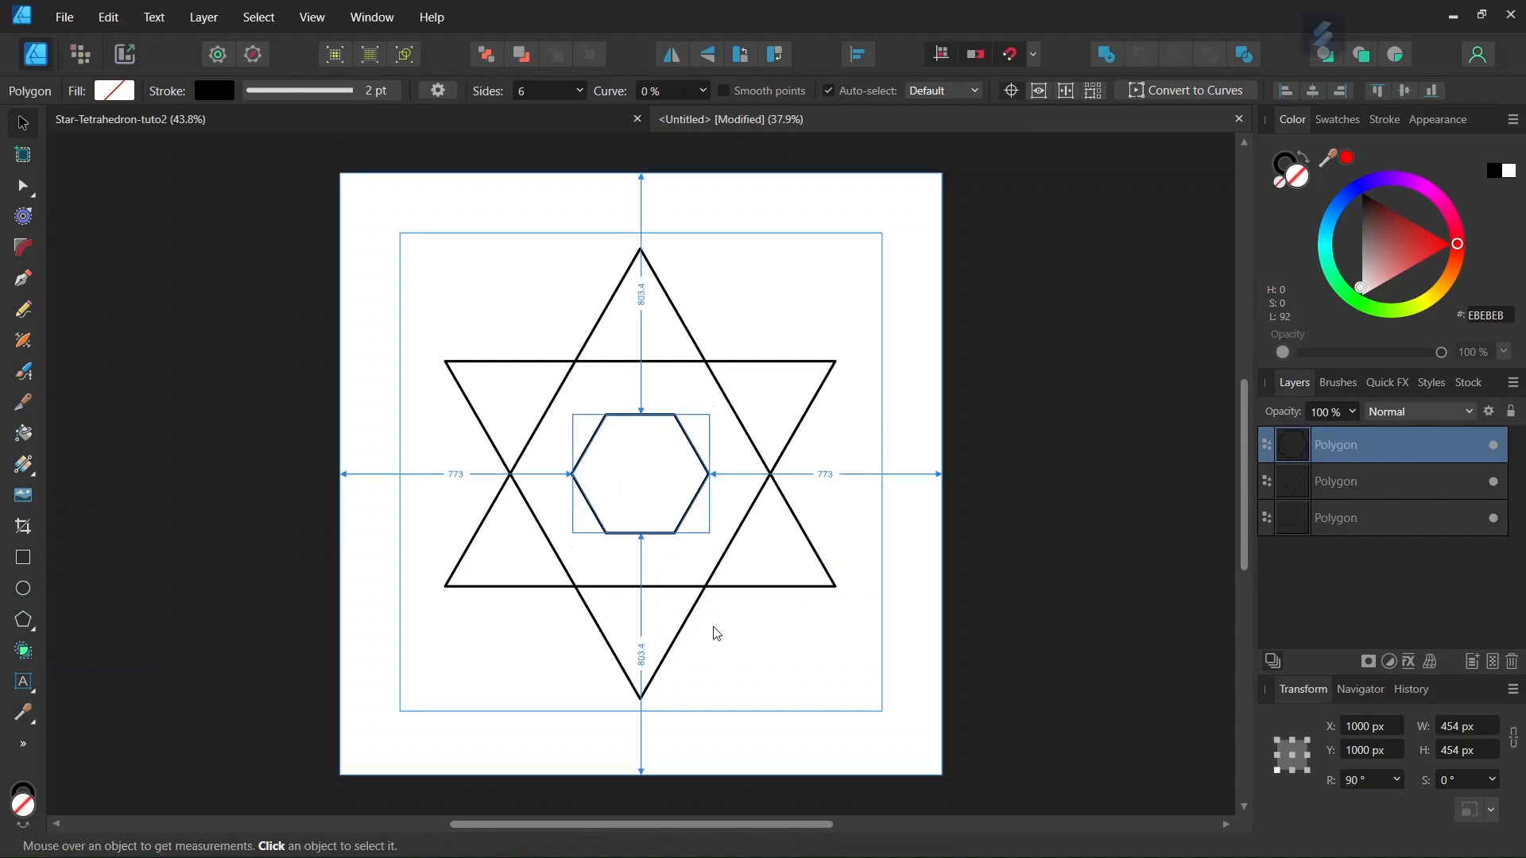
Step: Enlarge the hexagon proportionally around its centre to about 1294 px, aligning its side points with the triangles' outer corners
{"action": "scroll", "coordinate": [689, 535], "scroll_direction": "up", "scroll_amount": 1}
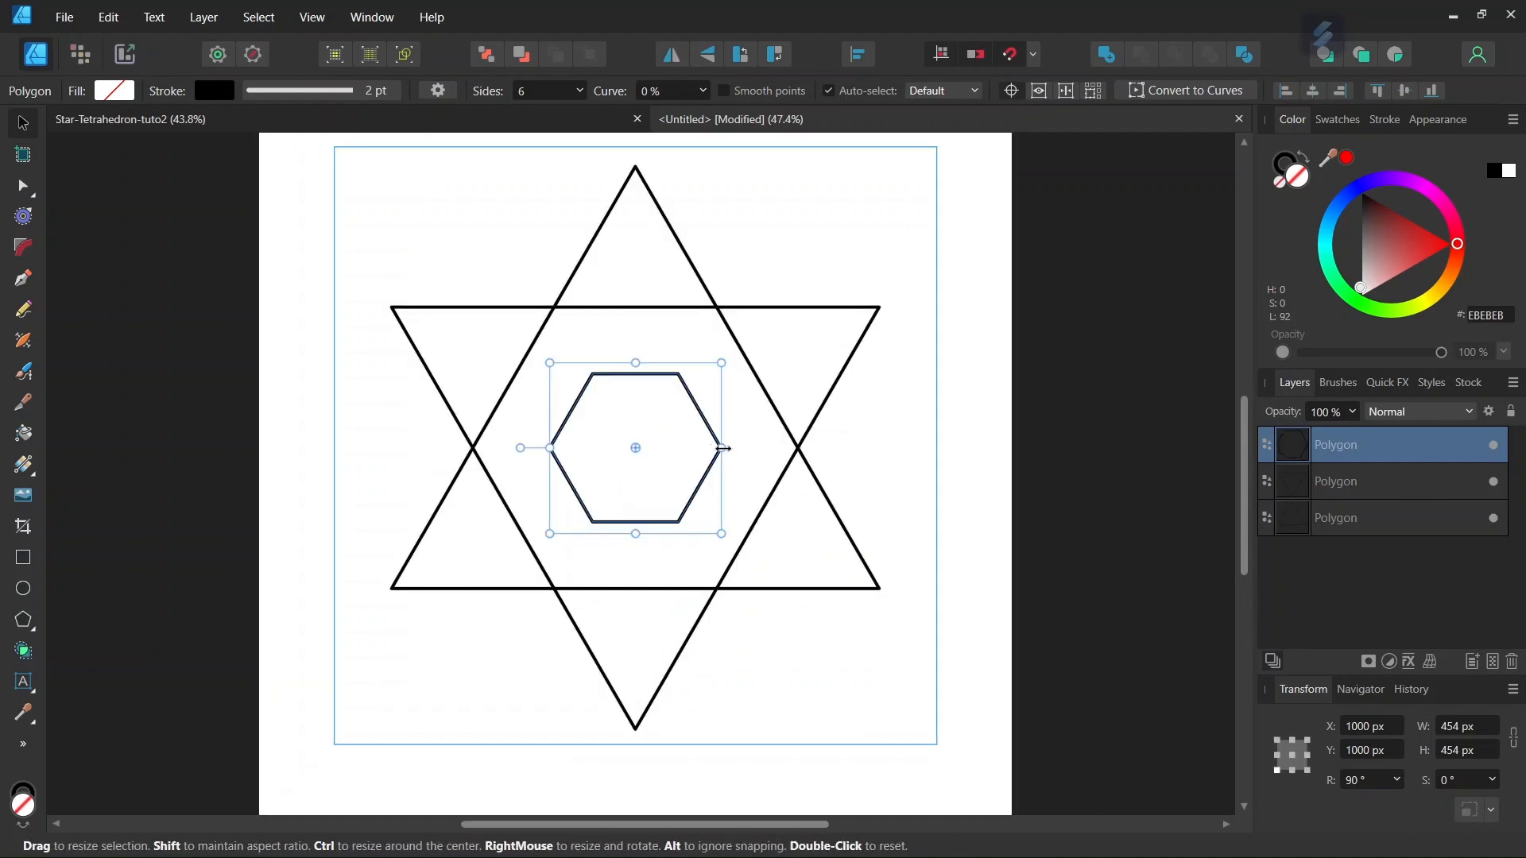
{"action": "left_click_drag", "start_coordinate": [724, 449], "coordinate": [882, 429]}
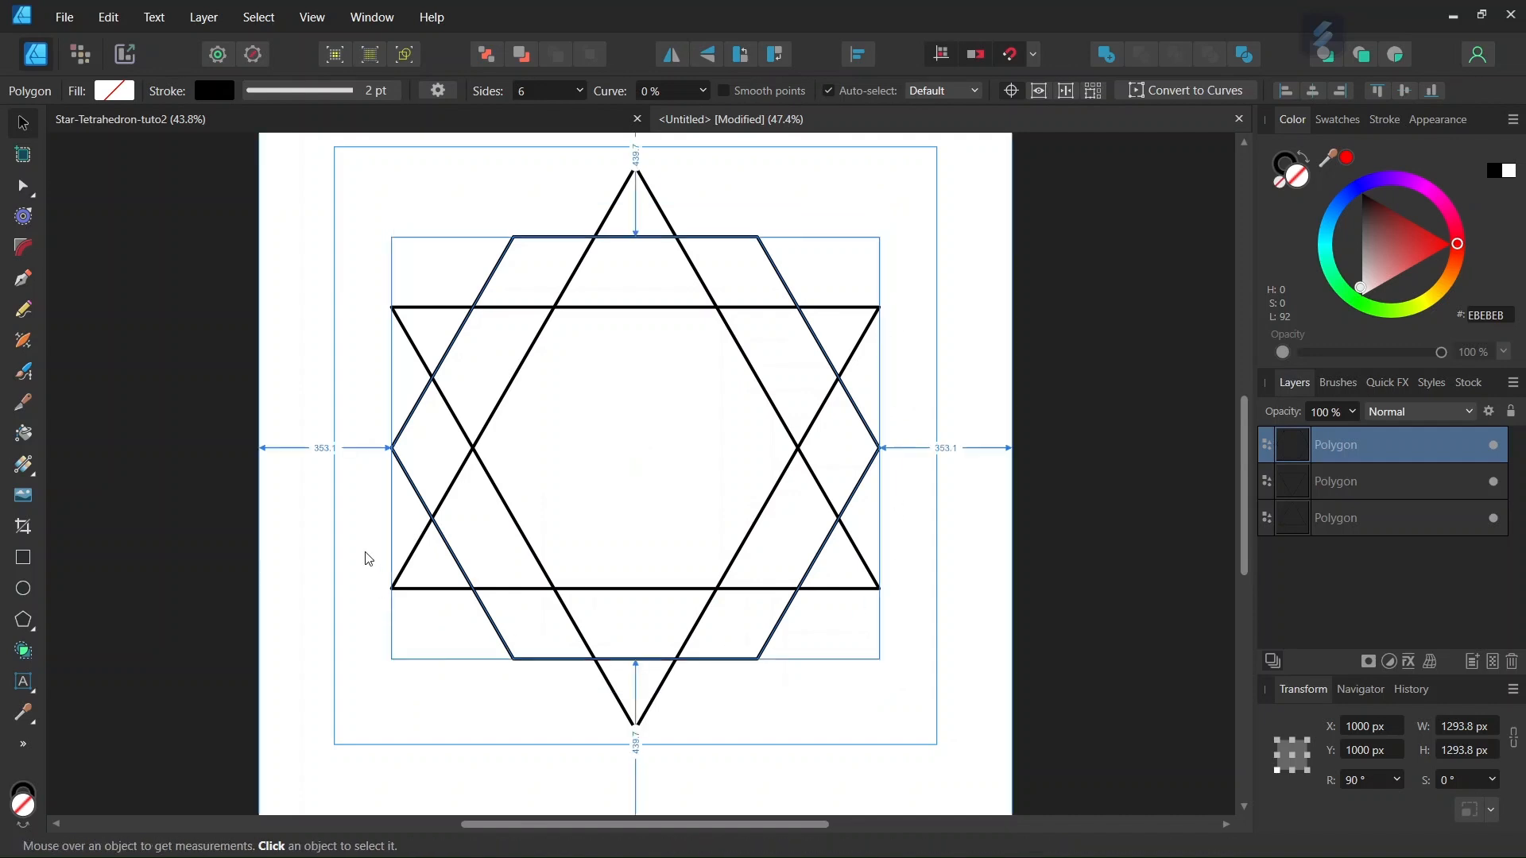
{"action": "left_click", "coordinate": [305, 494]}
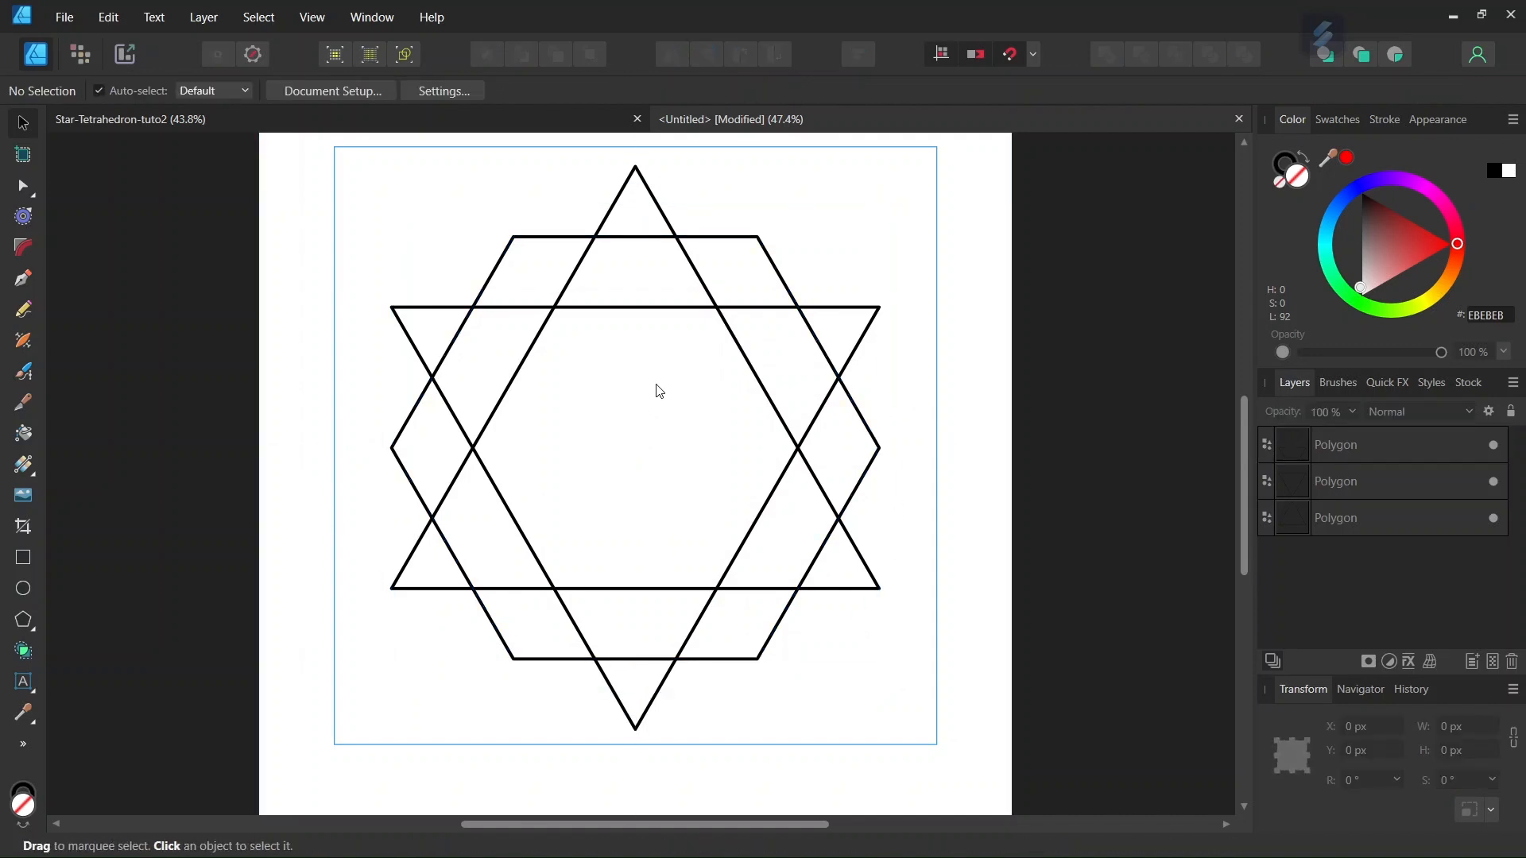
Step: Draw a straight vertical Pen line from the star's upper apex to its lower apex
{"action": "scroll", "coordinate": [585, 375], "scroll_direction": "down", "scroll_amount": 2}
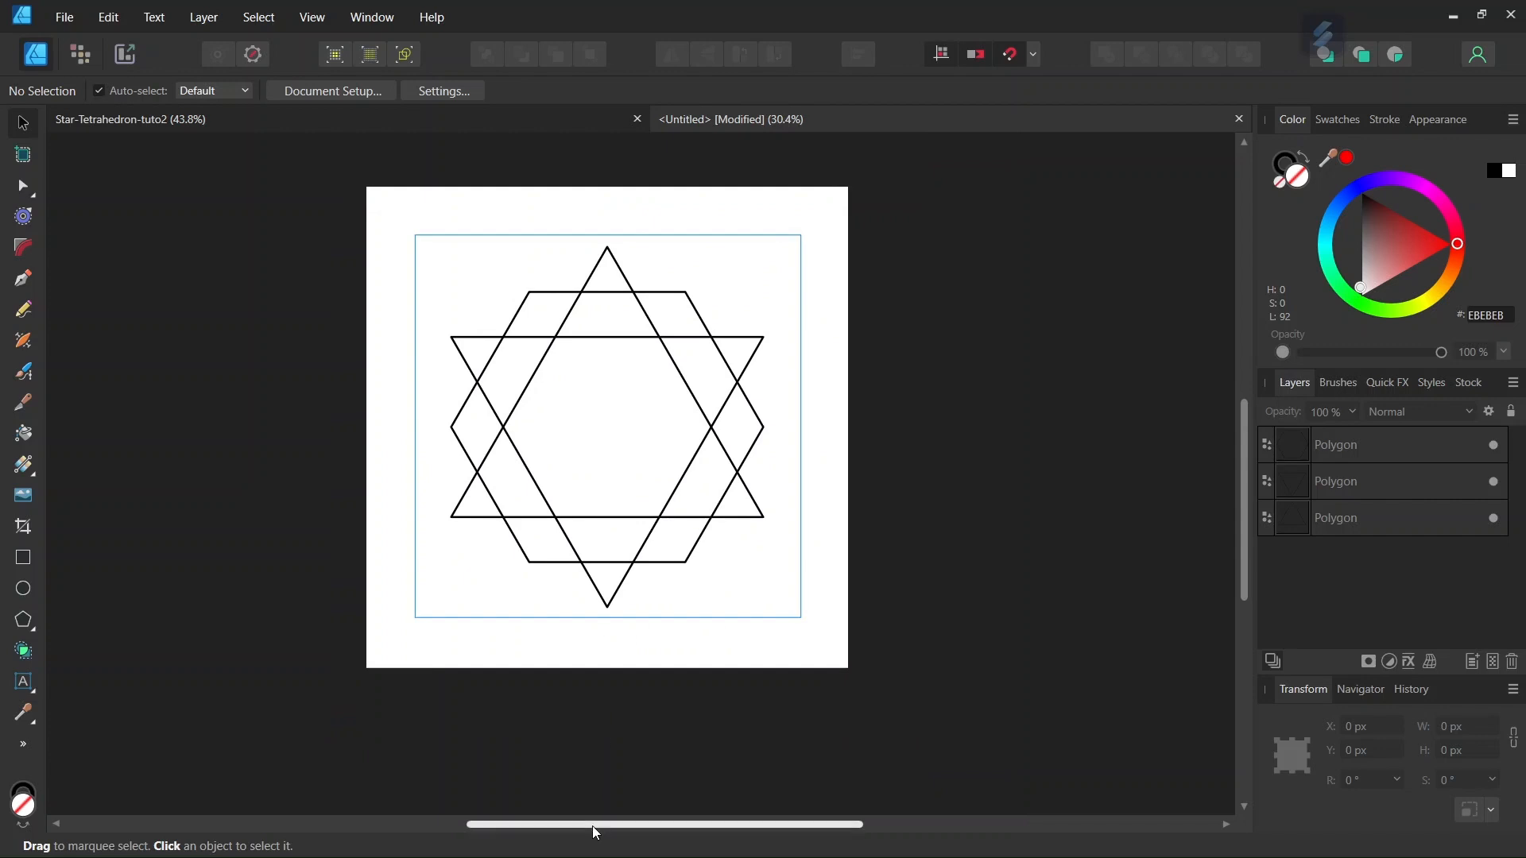
{"action": "scroll", "coordinate": [593, 827], "scroll_direction": "left", "scroll_amount": 1}
{"action": "scroll", "coordinate": [678, 332], "scroll_direction": "up", "scroll_amount": 1}
{"action": "left_click_drag", "start_coordinate": [656, 223], "coordinate": [652, 218]}
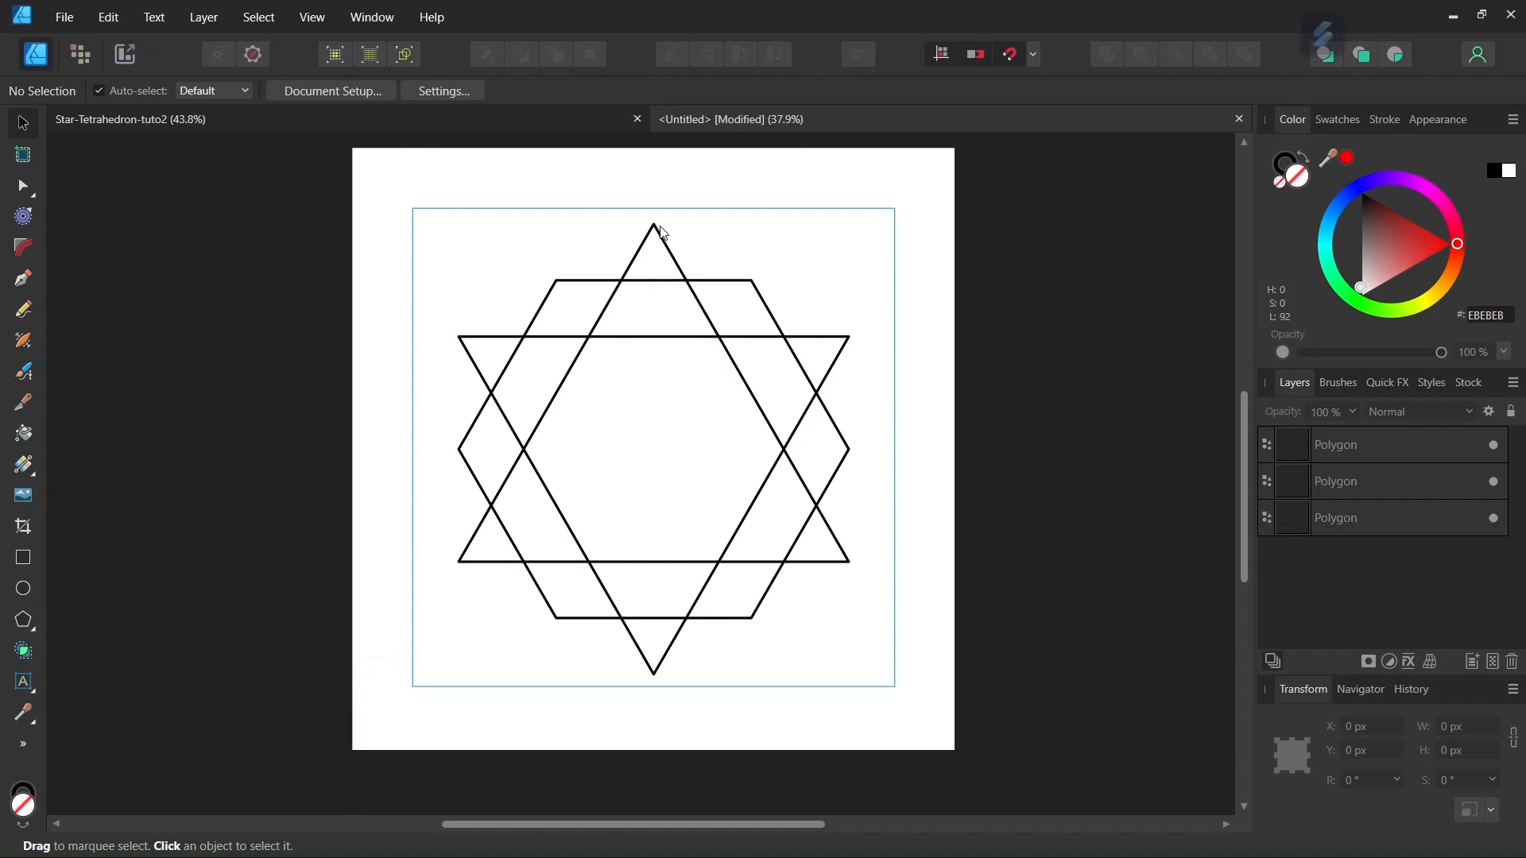
{"action": "left_click", "coordinate": [31, 280]}
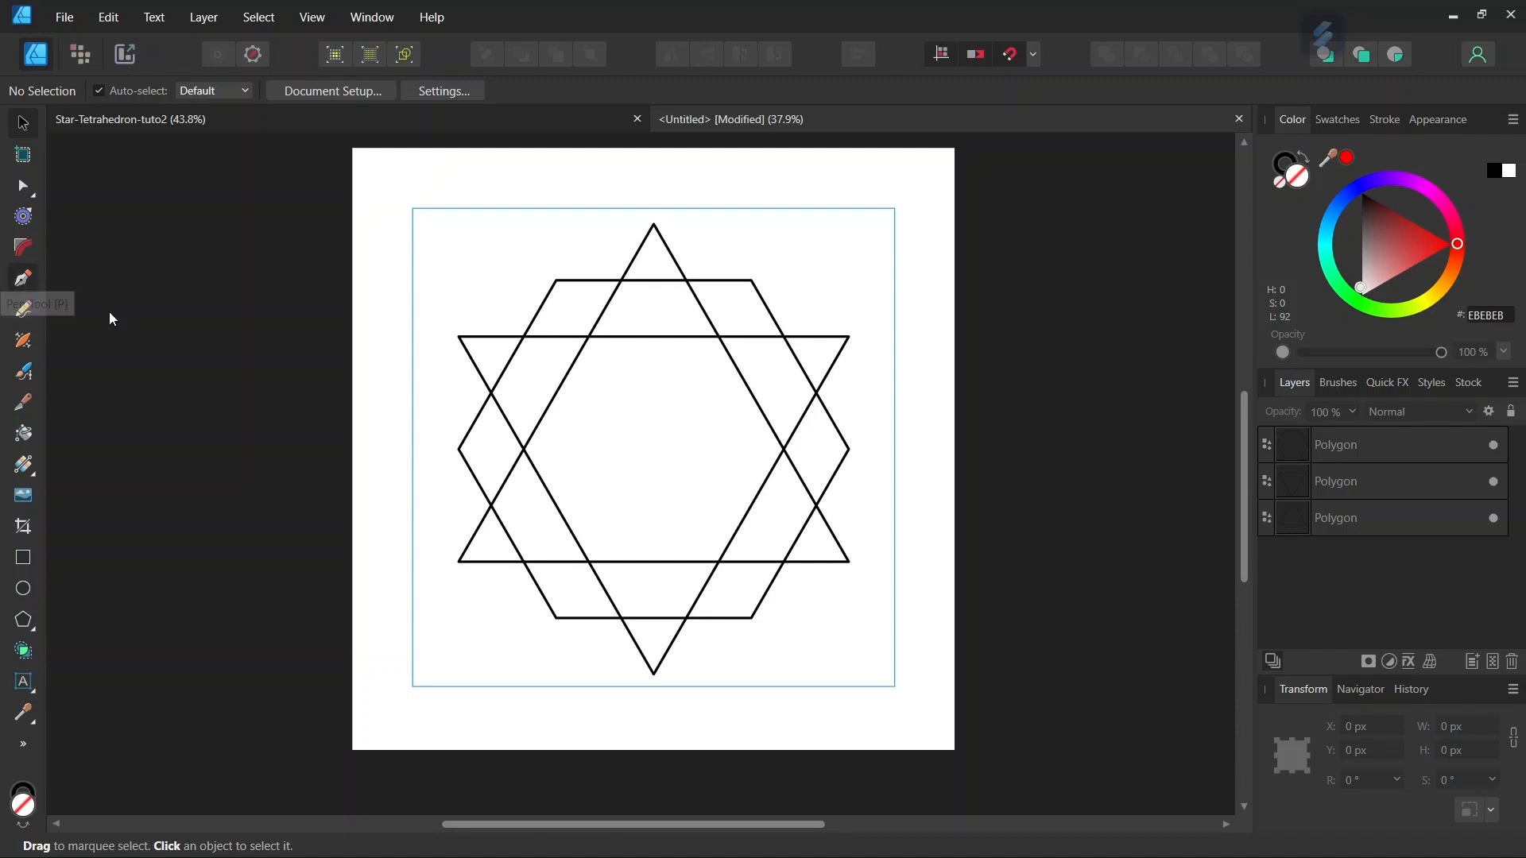
{"action": "left_click", "coordinate": [655, 224]}
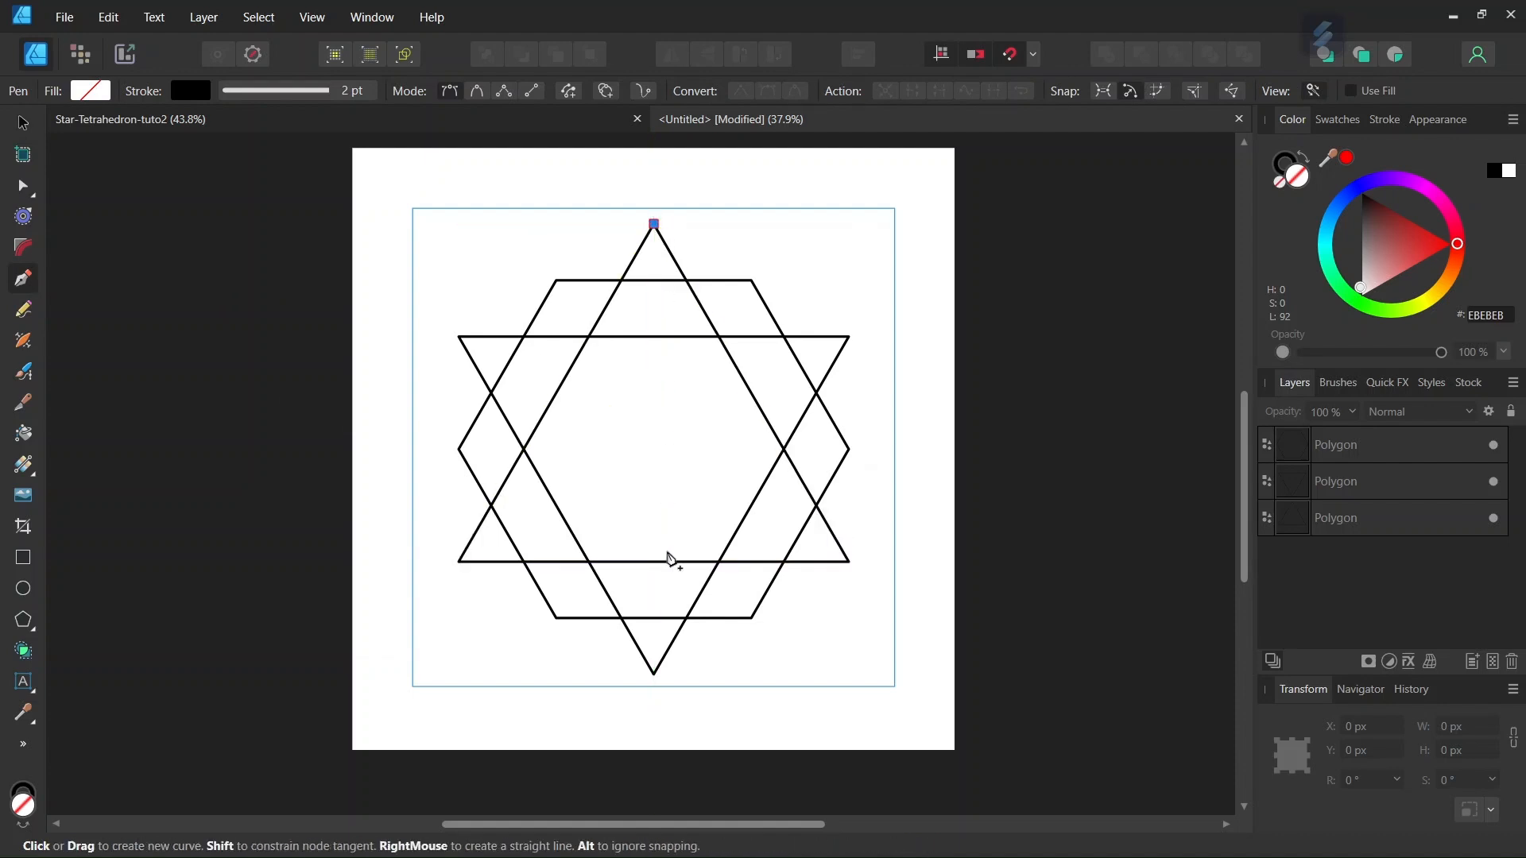
{"action": "left_click", "coordinate": [654, 675]}
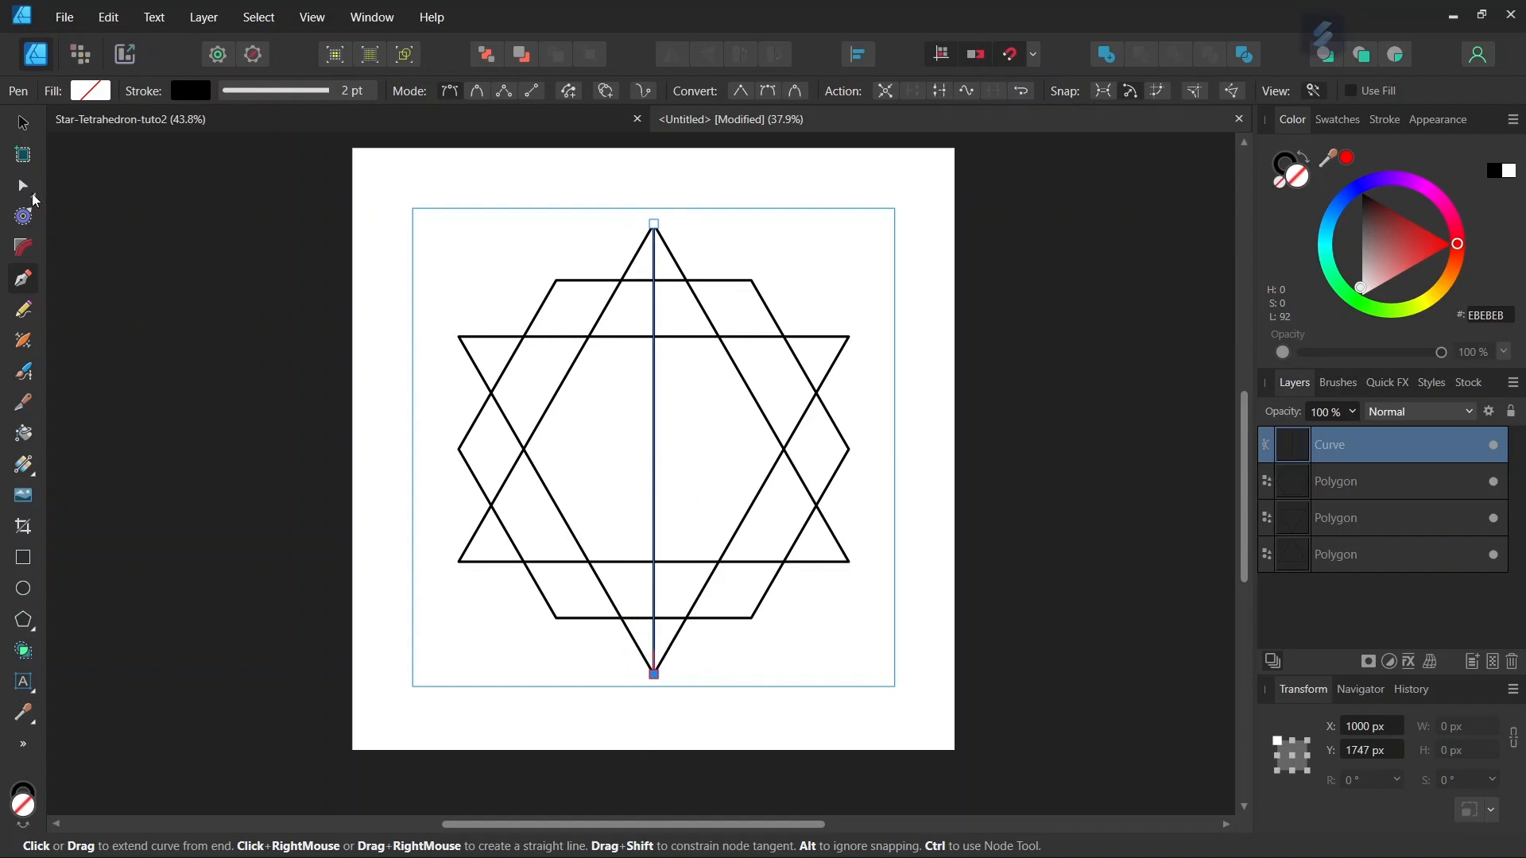
Step: Duplicate the vertical line as 2 copies rotated 120° about its centre, then deselect
{"action": "left_click", "coordinate": [23, 123]}
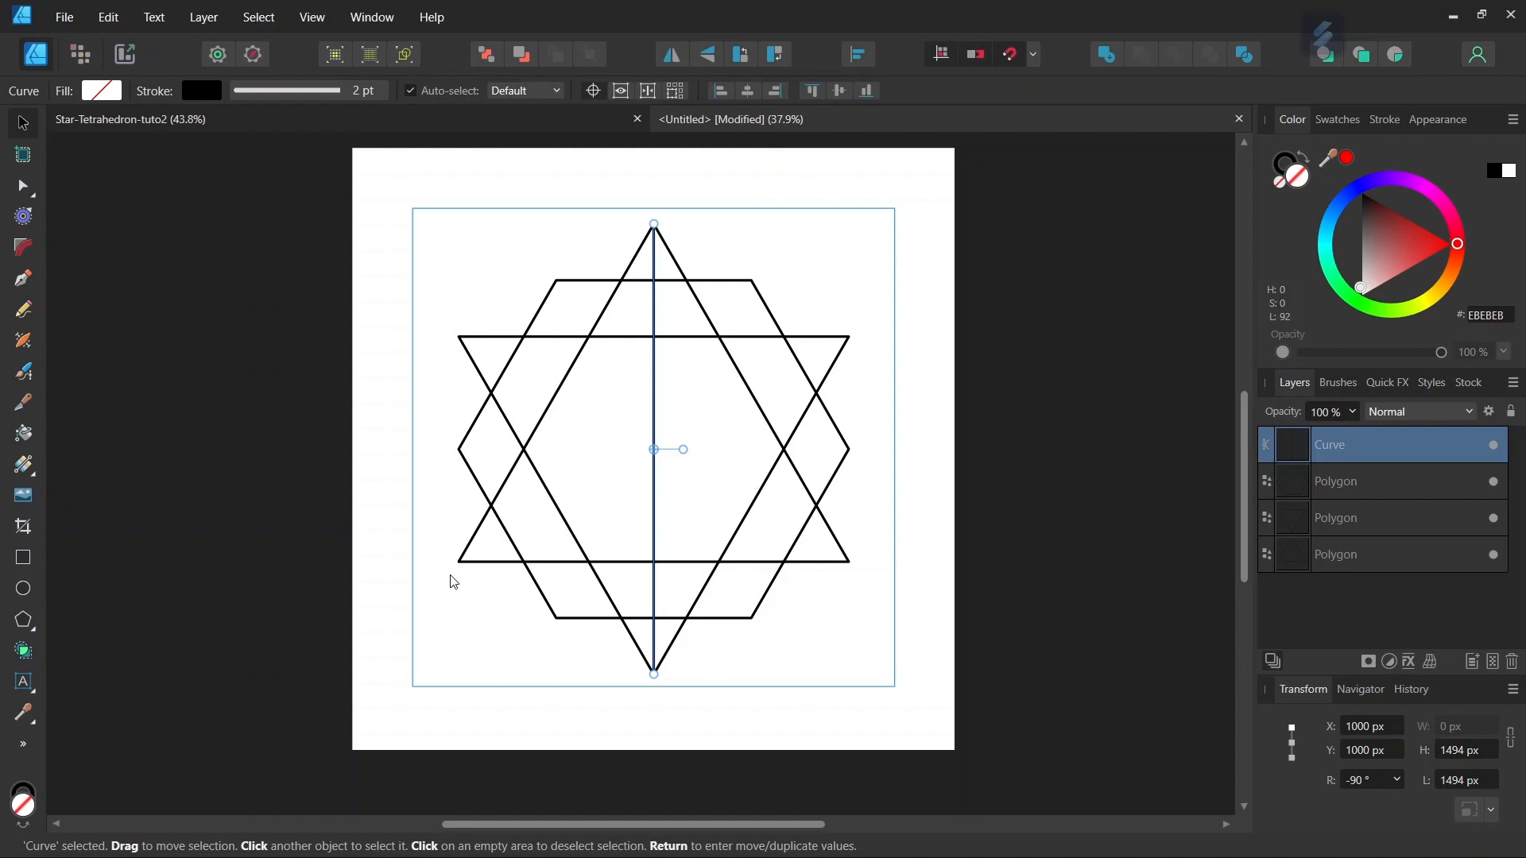
{"action": "key", "text": "Return"}
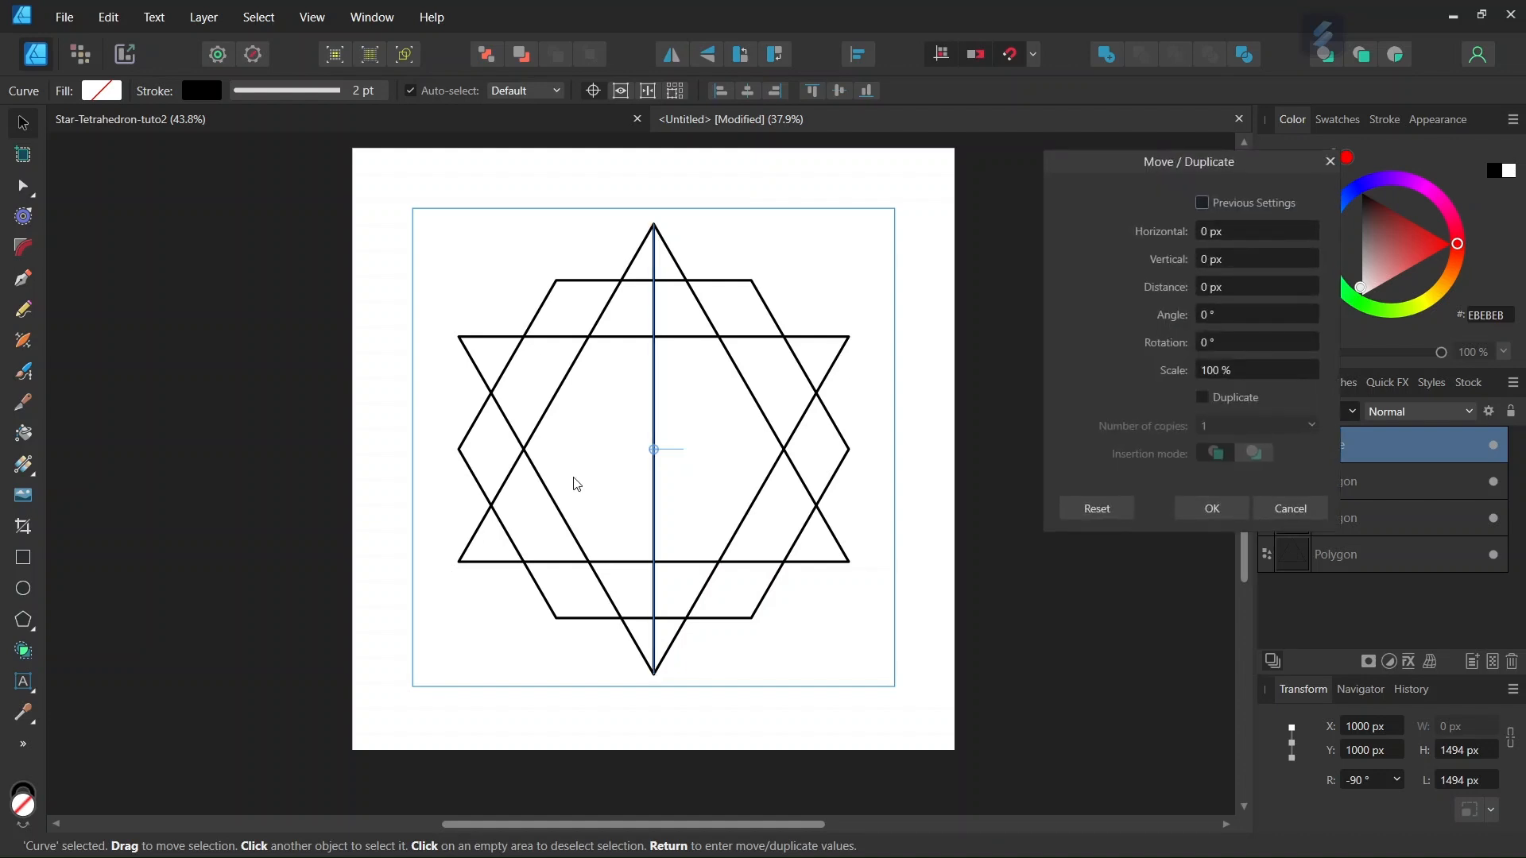
{"action": "left_click", "coordinate": [1204, 398]}
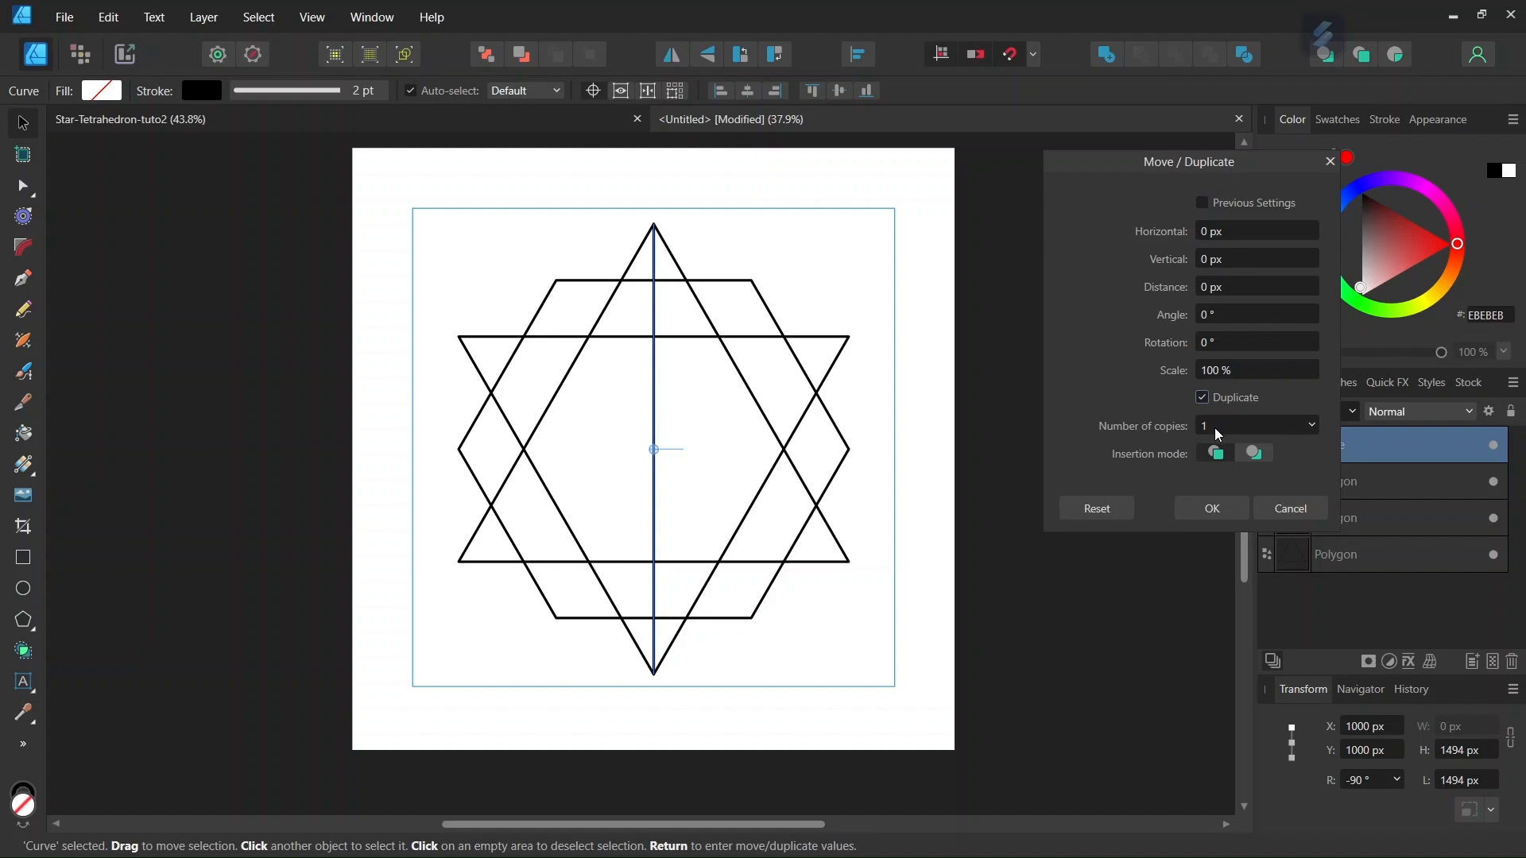
{"action": "left_click", "coordinate": [1214, 427]}
{"action": "left_click", "coordinate": [1223, 341]}
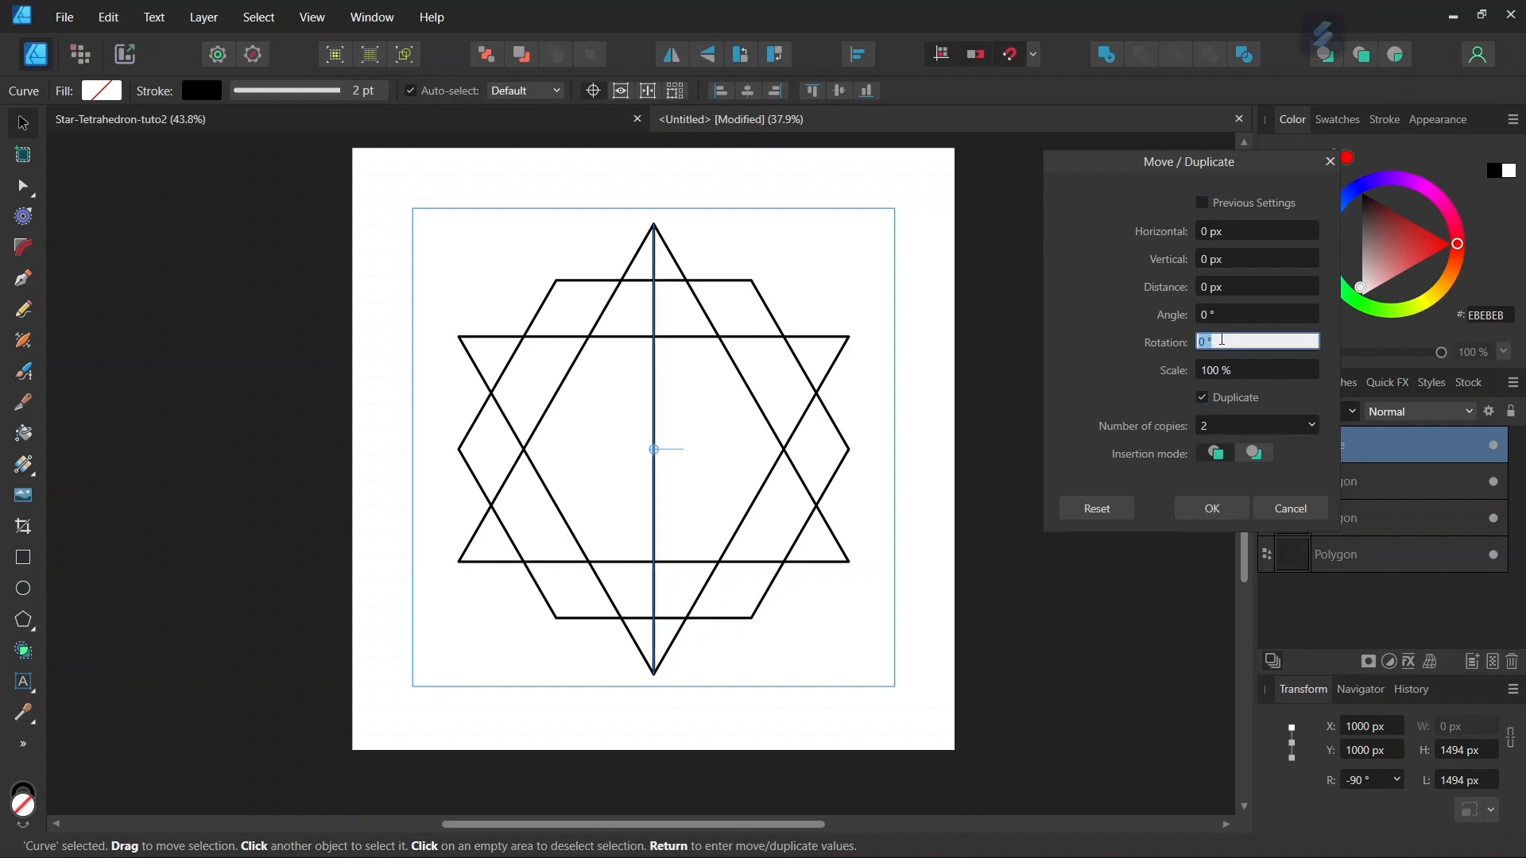
{"action": "type", "text": "120"}
{"action": "key", "text": "Return"}
{"action": "scroll", "coordinate": [525, 413], "scroll_direction": "up", "scroll_amount": 1}
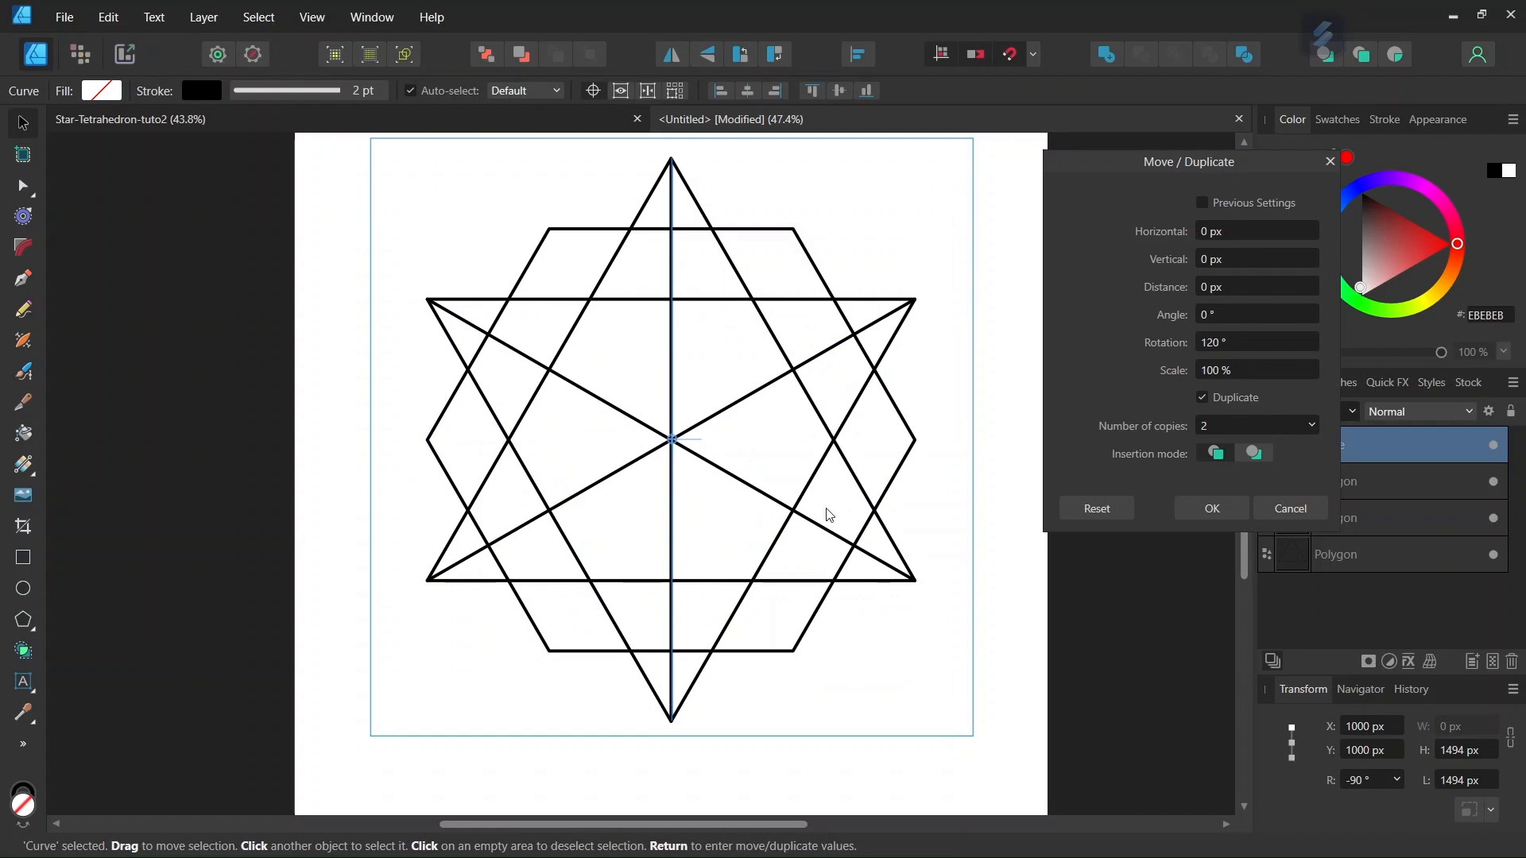
{"action": "left_click", "coordinate": [1205, 514]}
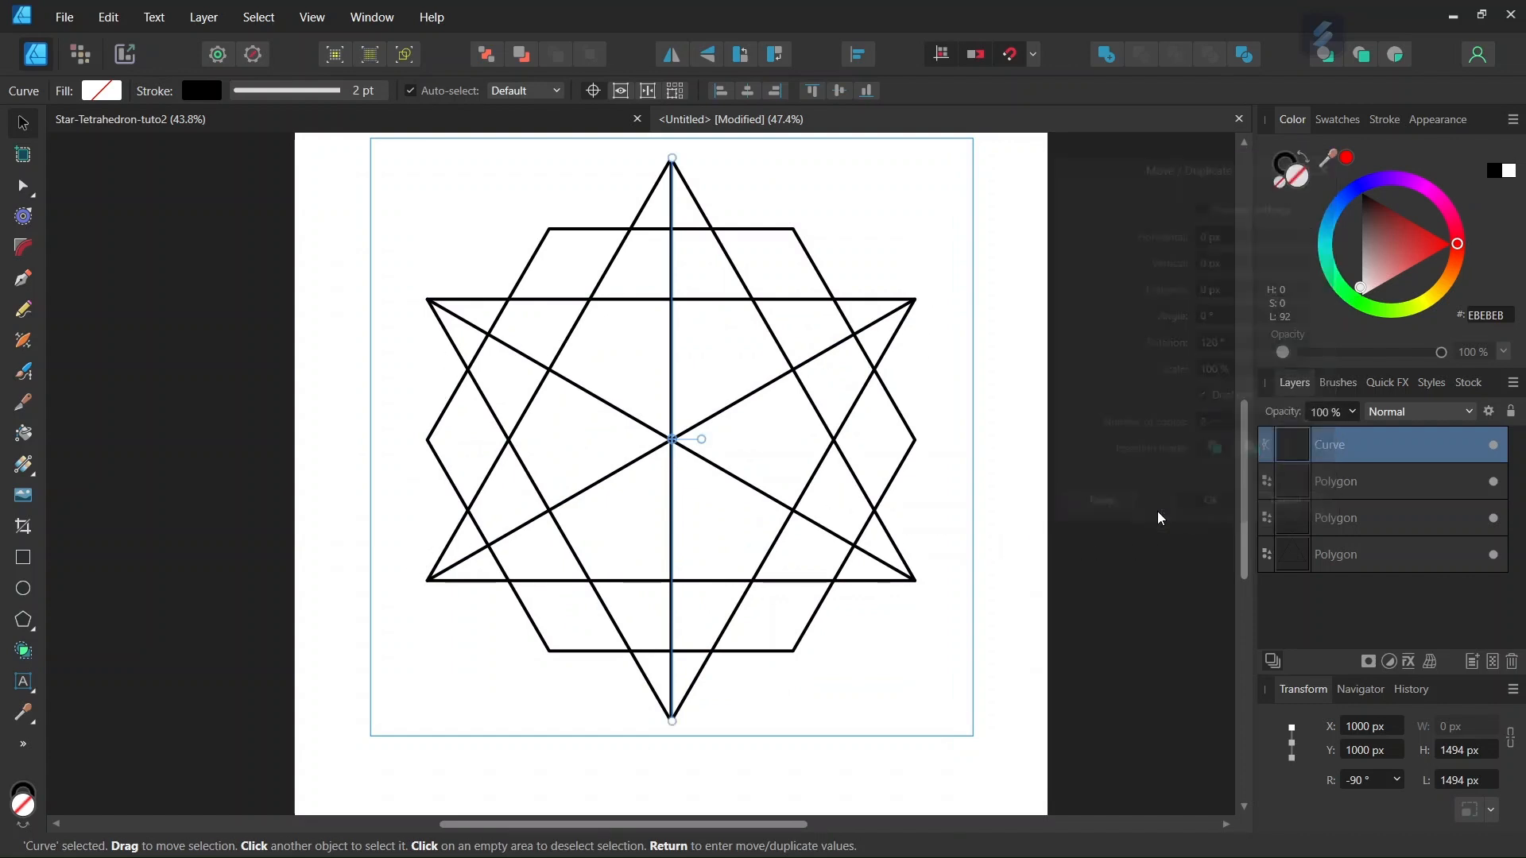
{"action": "left_click", "coordinate": [271, 331]}
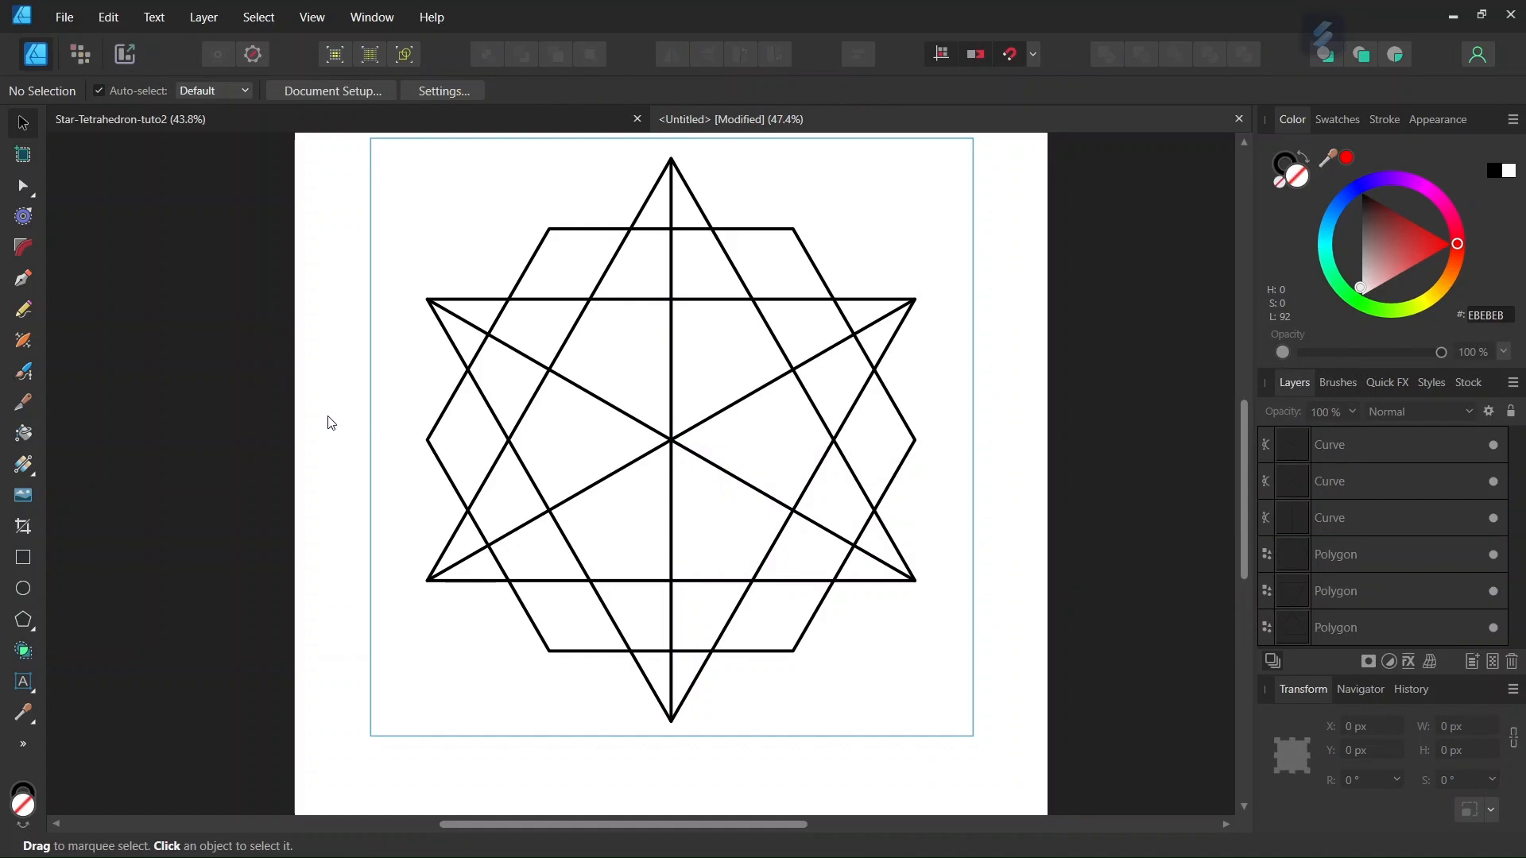
Step: Draw three straight Pen lines from the hexagon's upper-left corner to its right, lower-right and lower-left corners
{"action": "scroll", "coordinate": [331, 422], "scroll_direction": "down", "scroll_amount": 1}
{"action": "left_click_drag", "start_coordinate": [593, 824], "coordinate": [569, 824]}
{"action": "scroll", "coordinate": [626, 418], "scroll_direction": "up", "scroll_amount": 1}
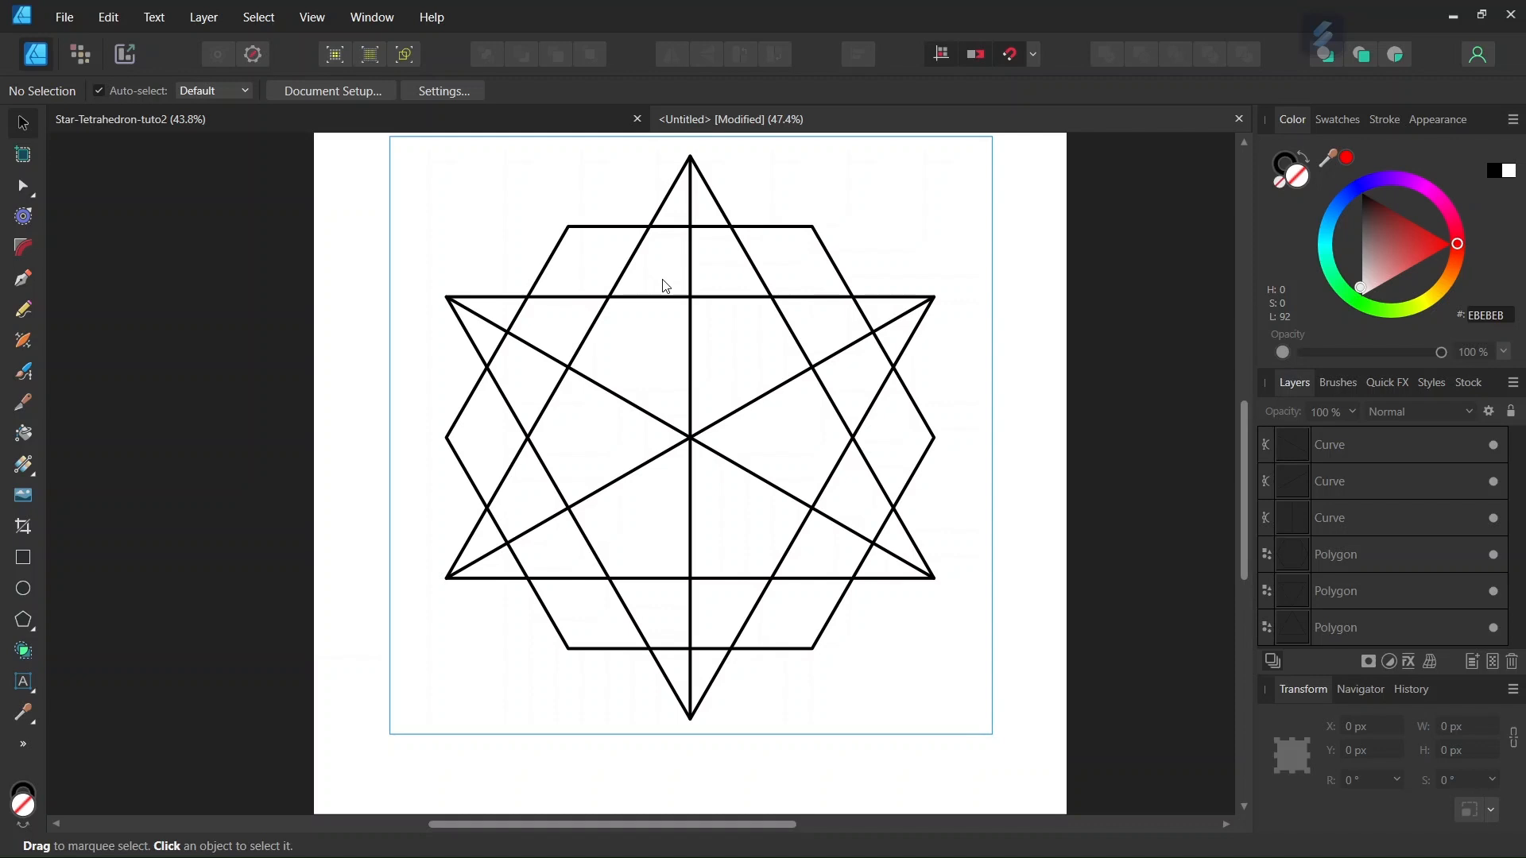
{"action": "scroll", "coordinate": [660, 282], "scroll_direction": "up", "scroll_amount": 1}
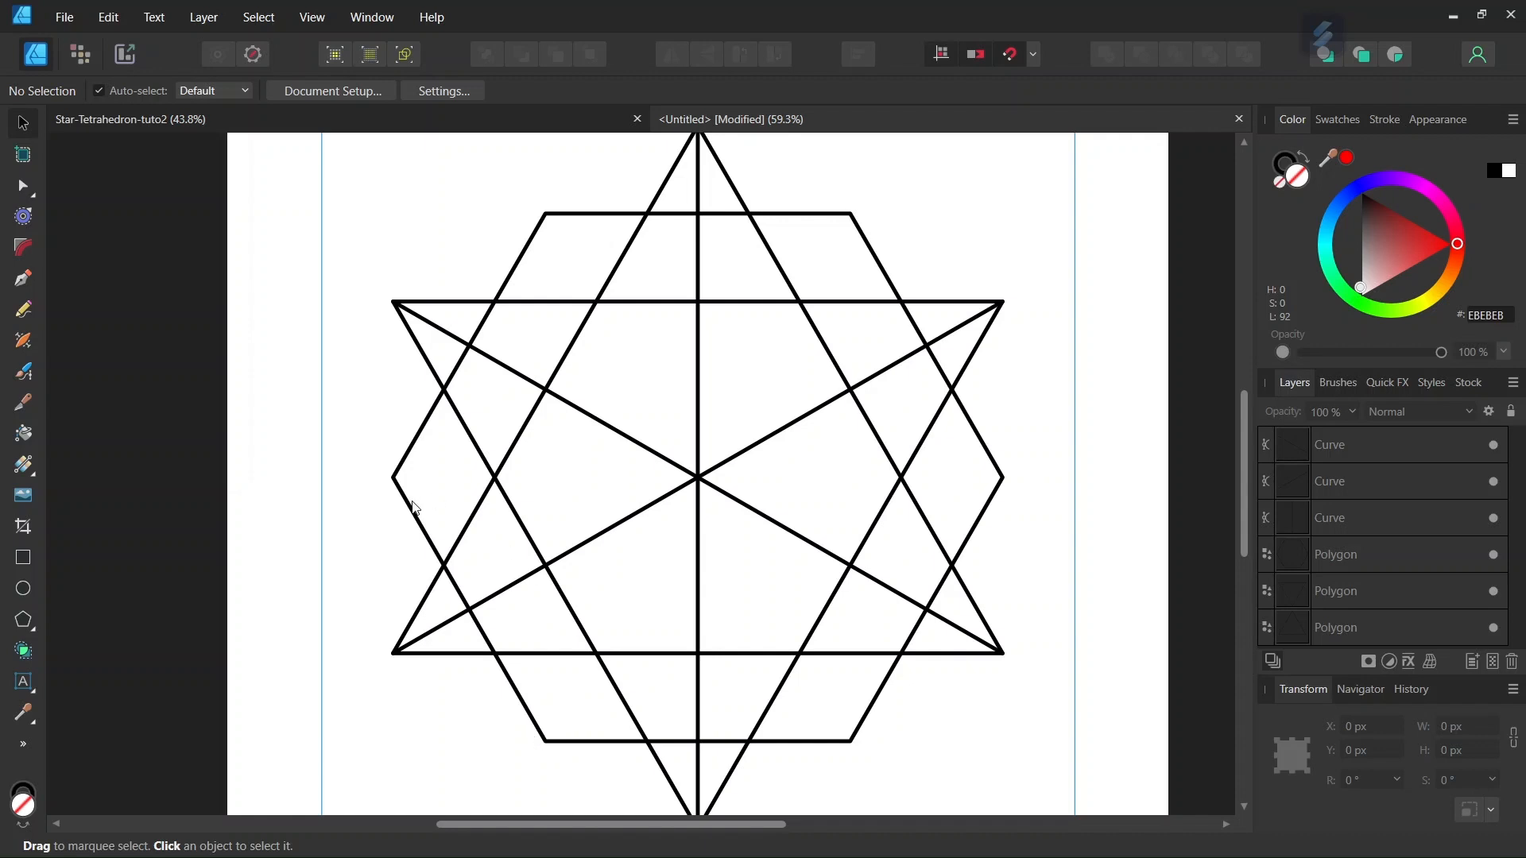
{"action": "left_click", "coordinate": [23, 280]}
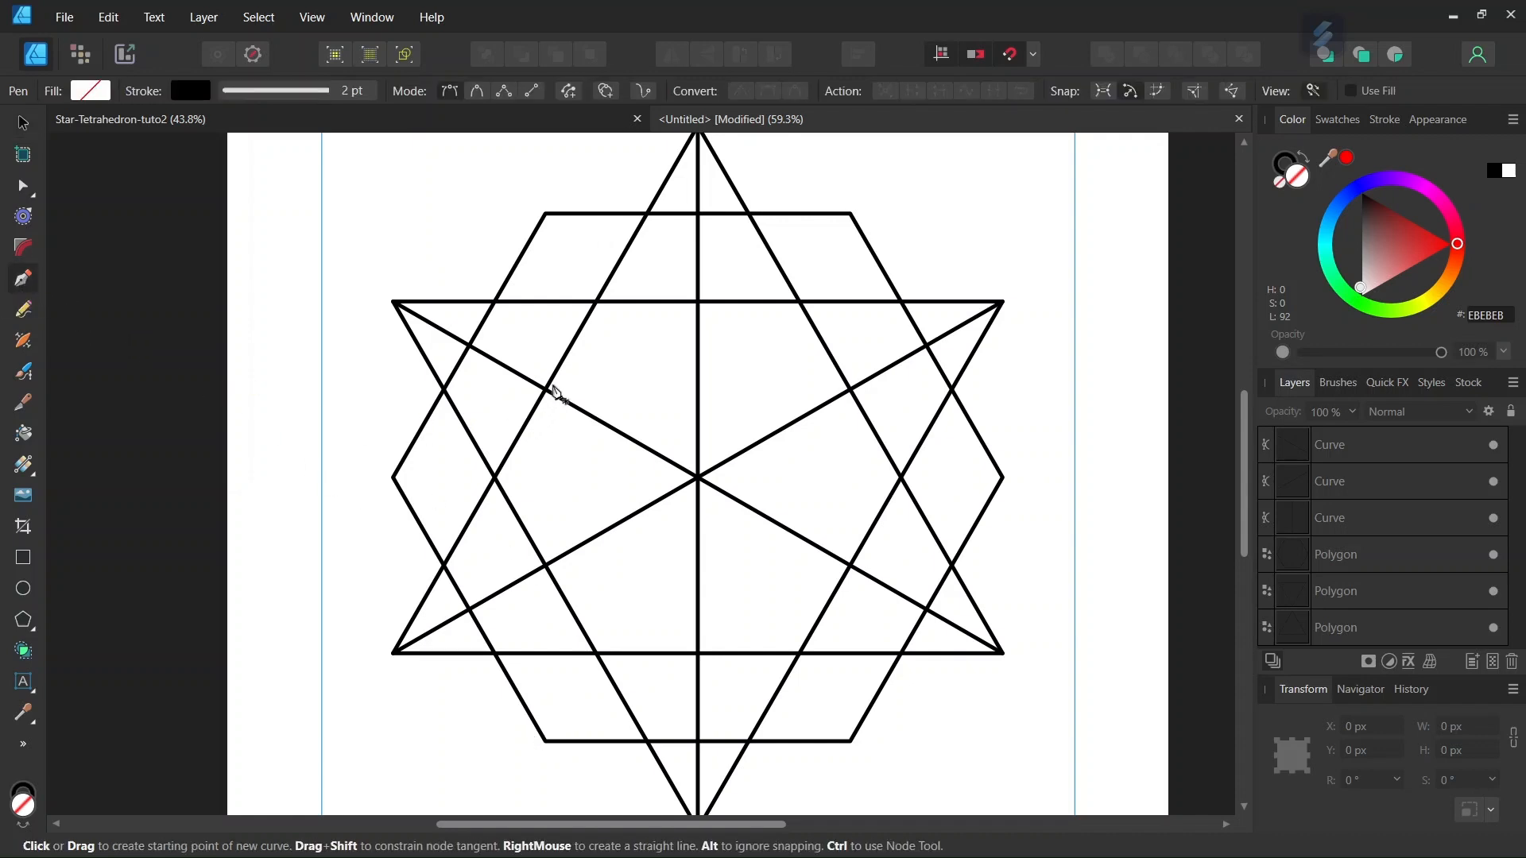
{"action": "left_click", "coordinate": [546, 214]}
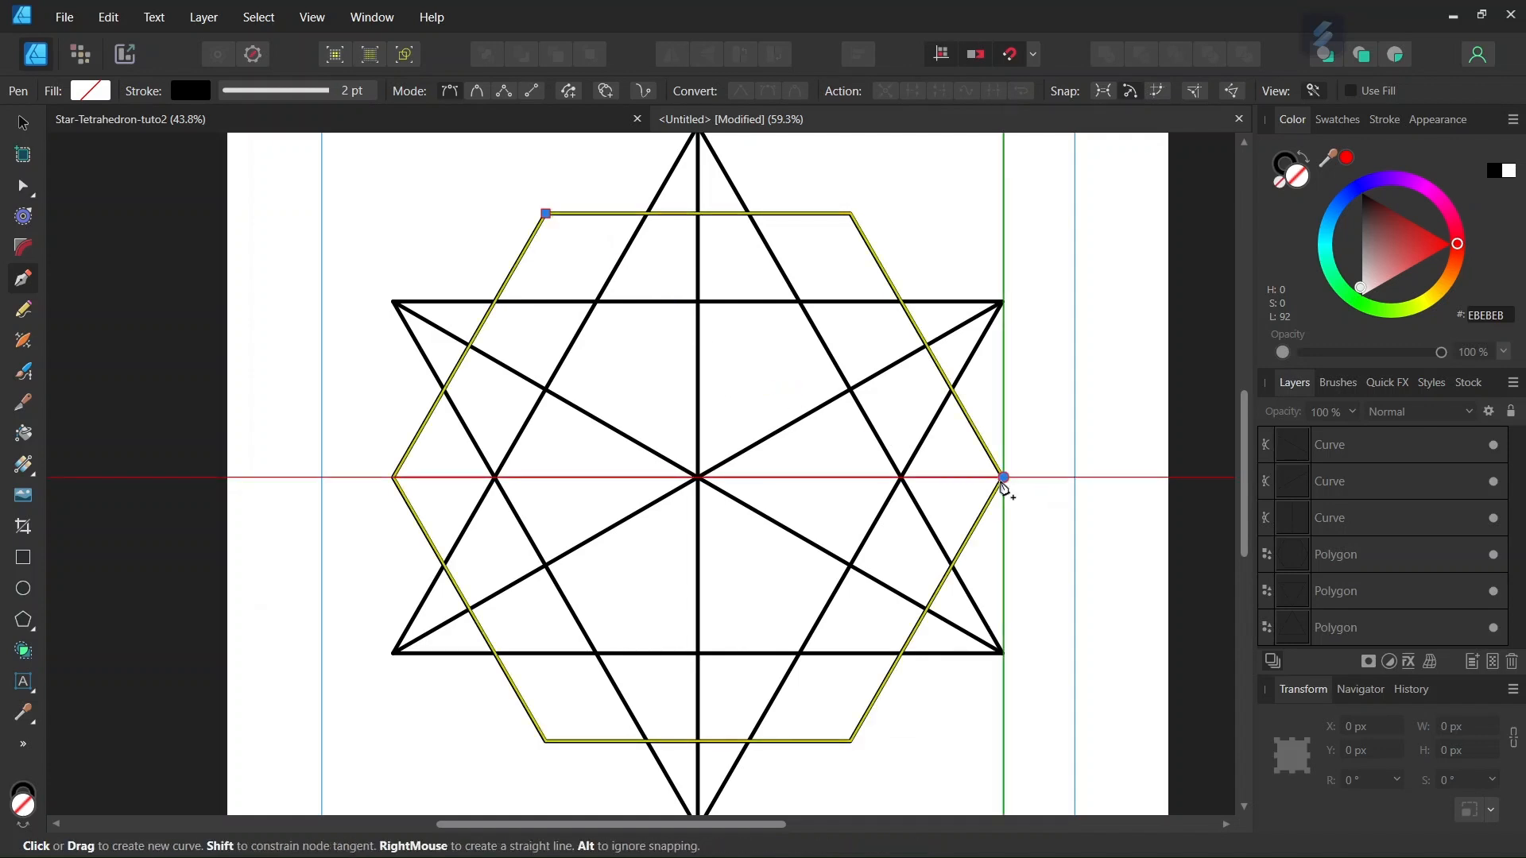
{"action": "left_click", "coordinate": [1004, 478]}
{"action": "key", "text": "Escape"}
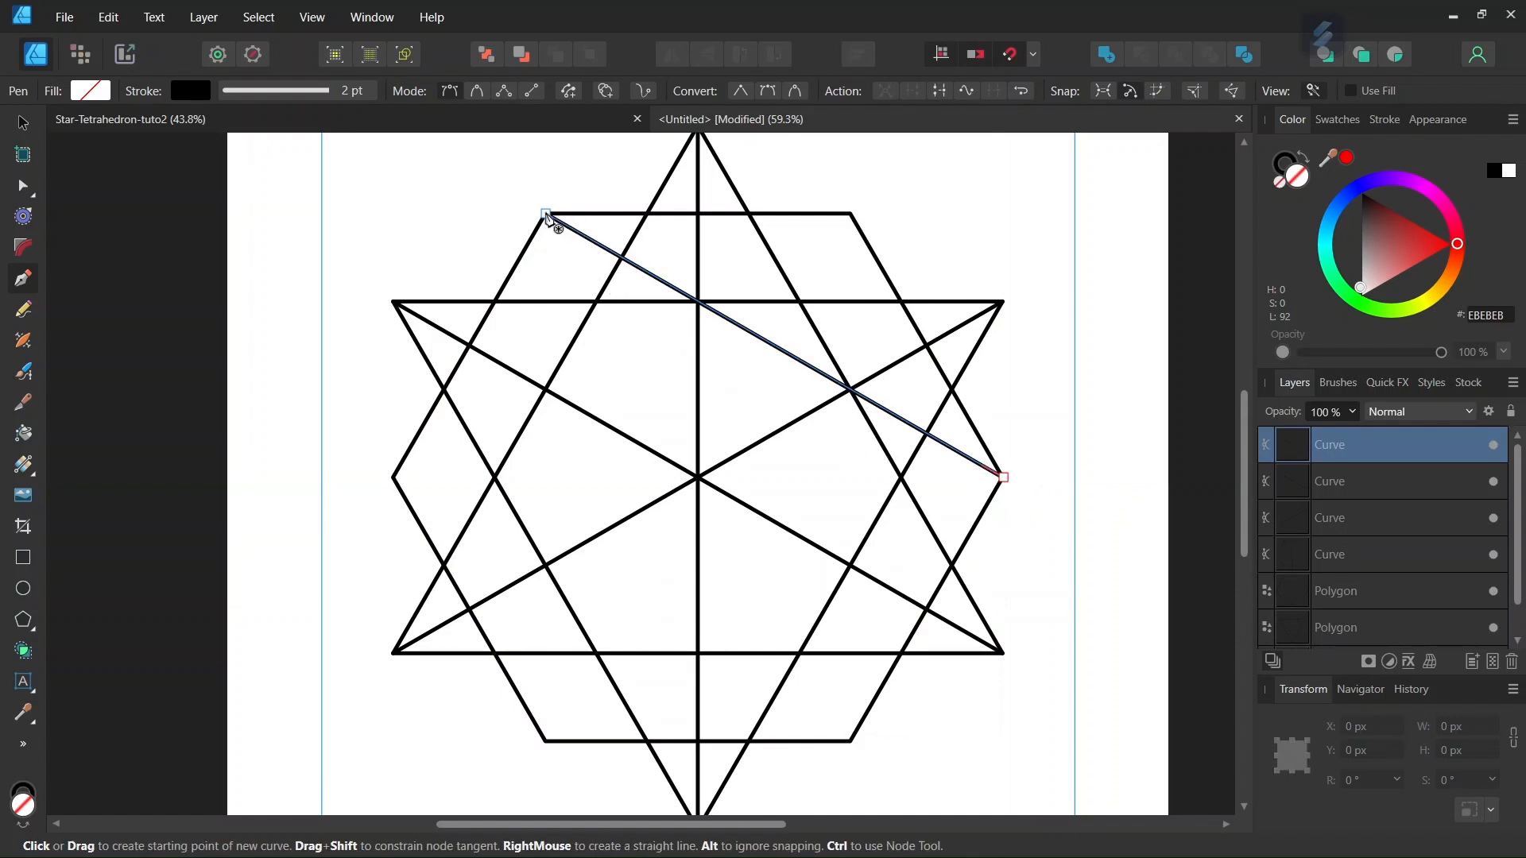
{"action": "left_click", "coordinate": [852, 741]}
{"action": "key", "text": "Escape"}
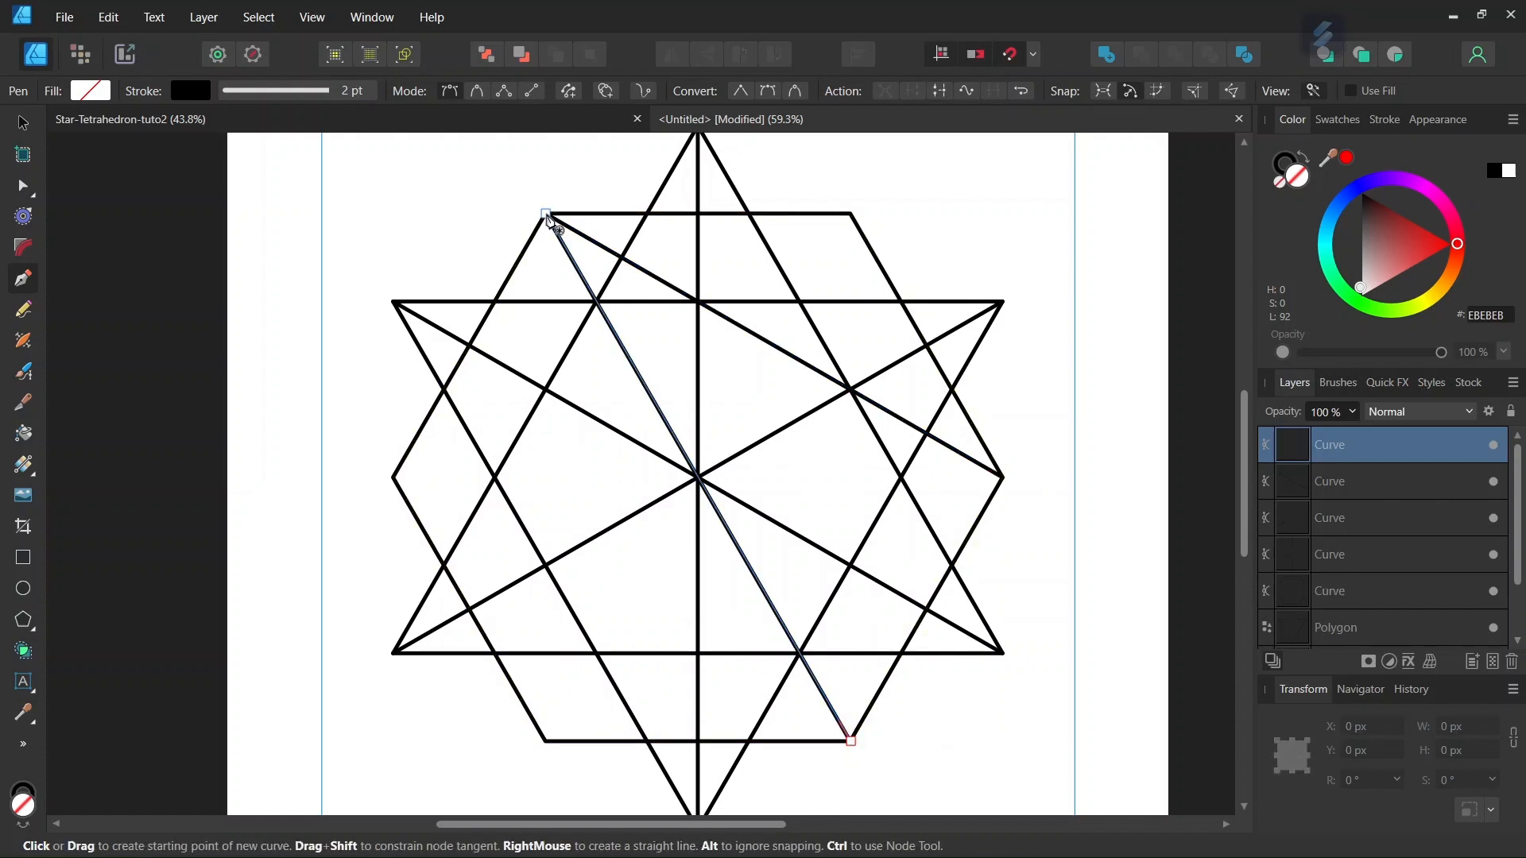
{"action": "left_click", "coordinate": [546, 742]}
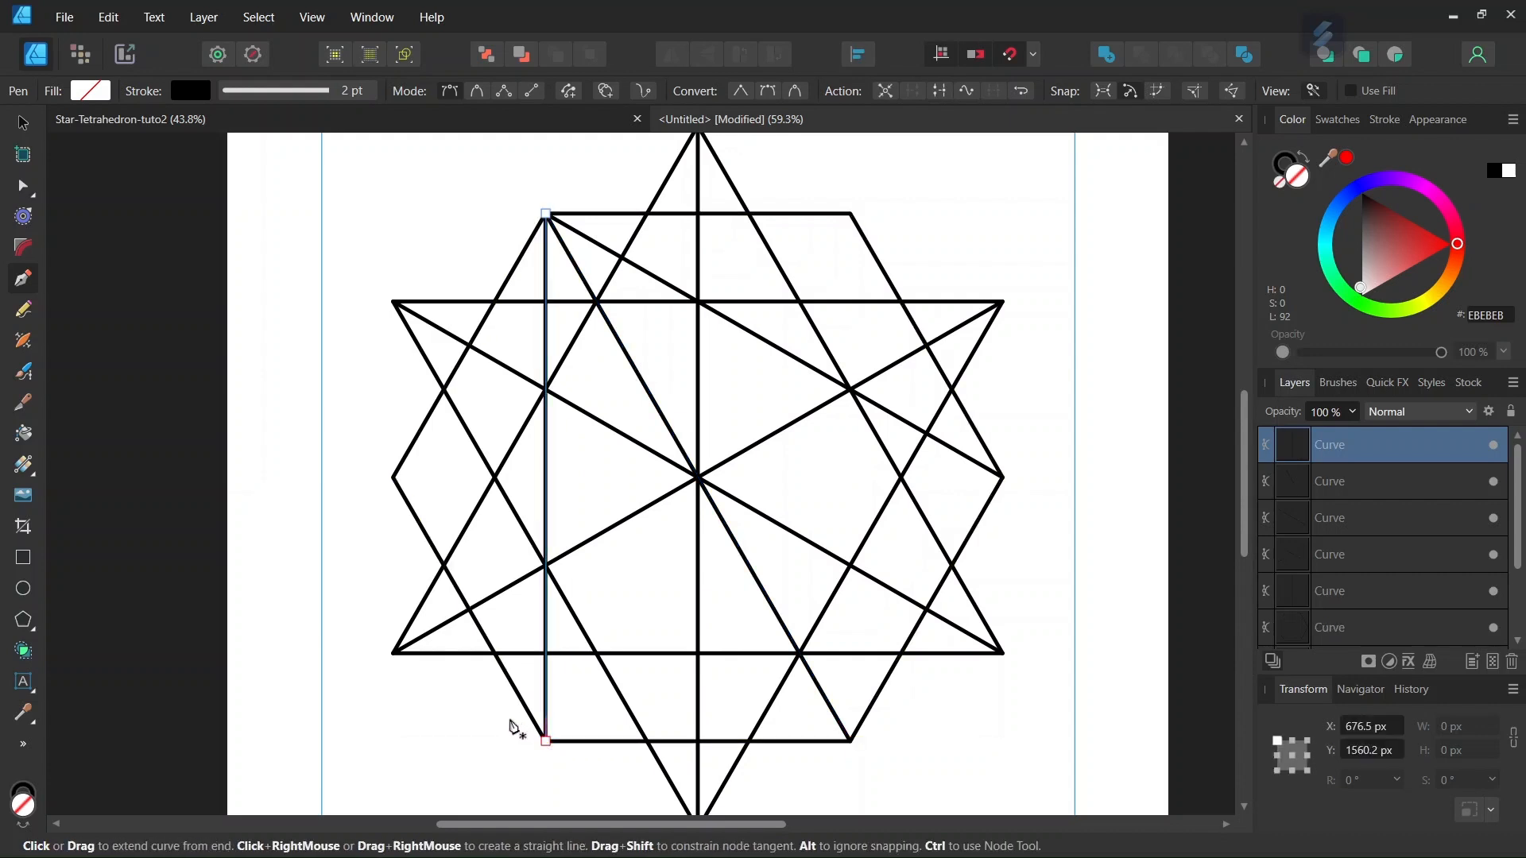
Step: Group the three new lines and move the group's transform origin to the star's centre
{"action": "left_click", "coordinate": [23, 126]}
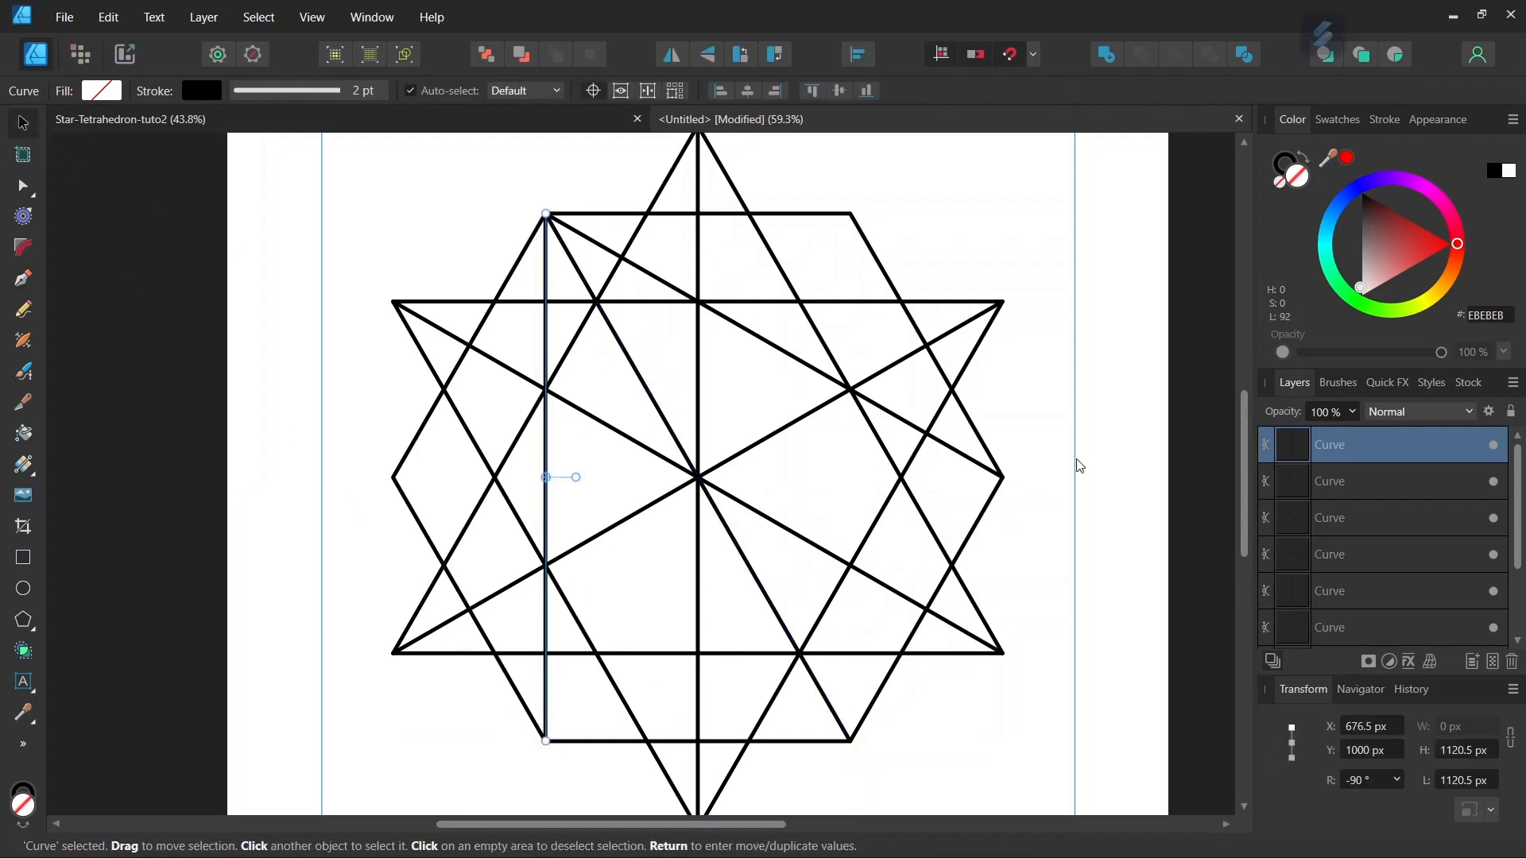
{"action": "left_click", "coordinate": [1333, 527], "text": "shift"}
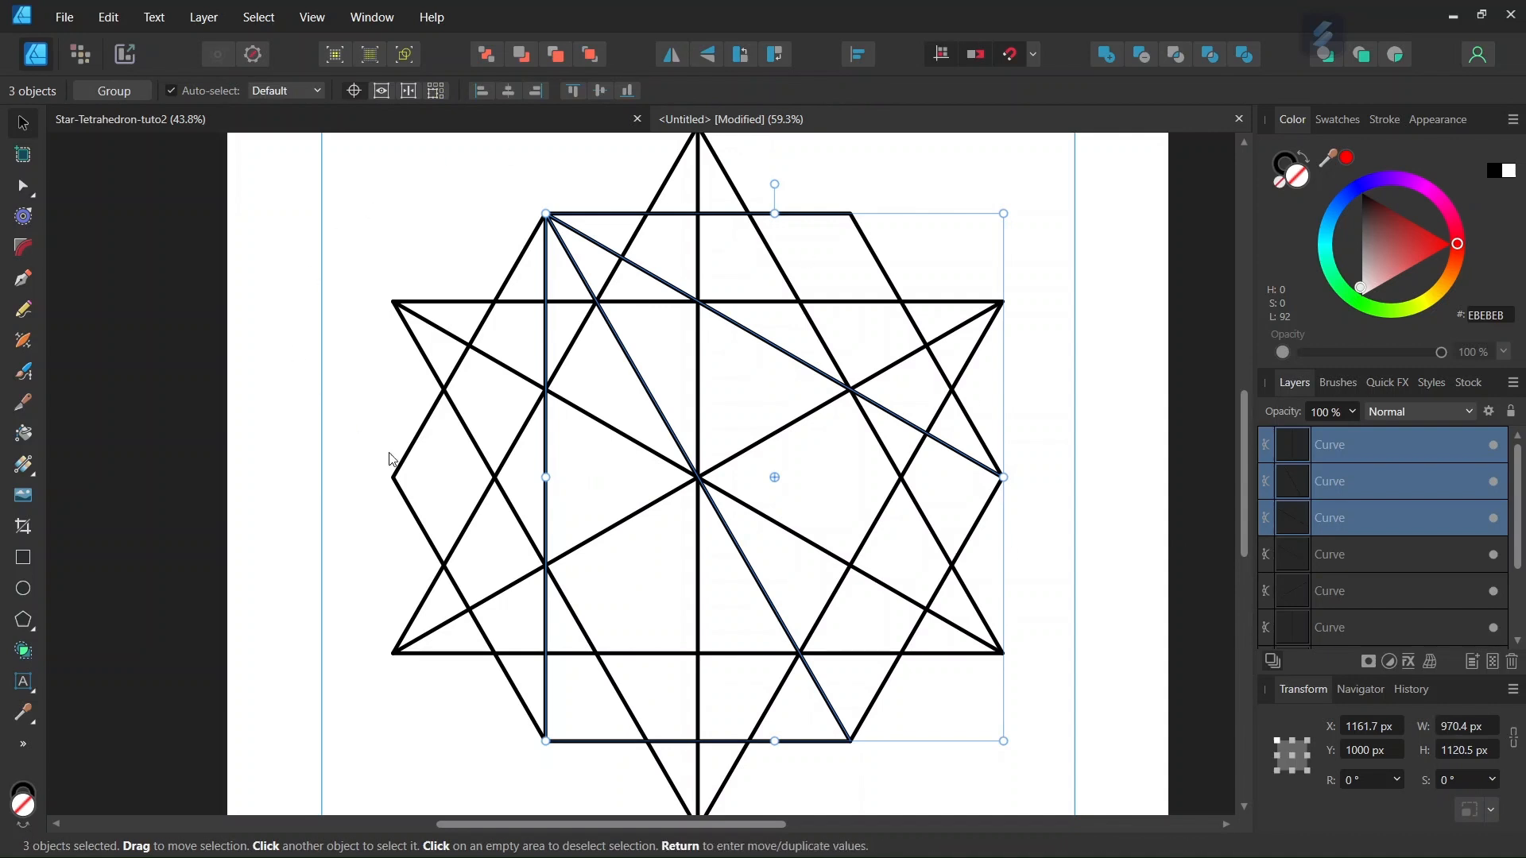
{"action": "key", "text": "ctrl+g"}
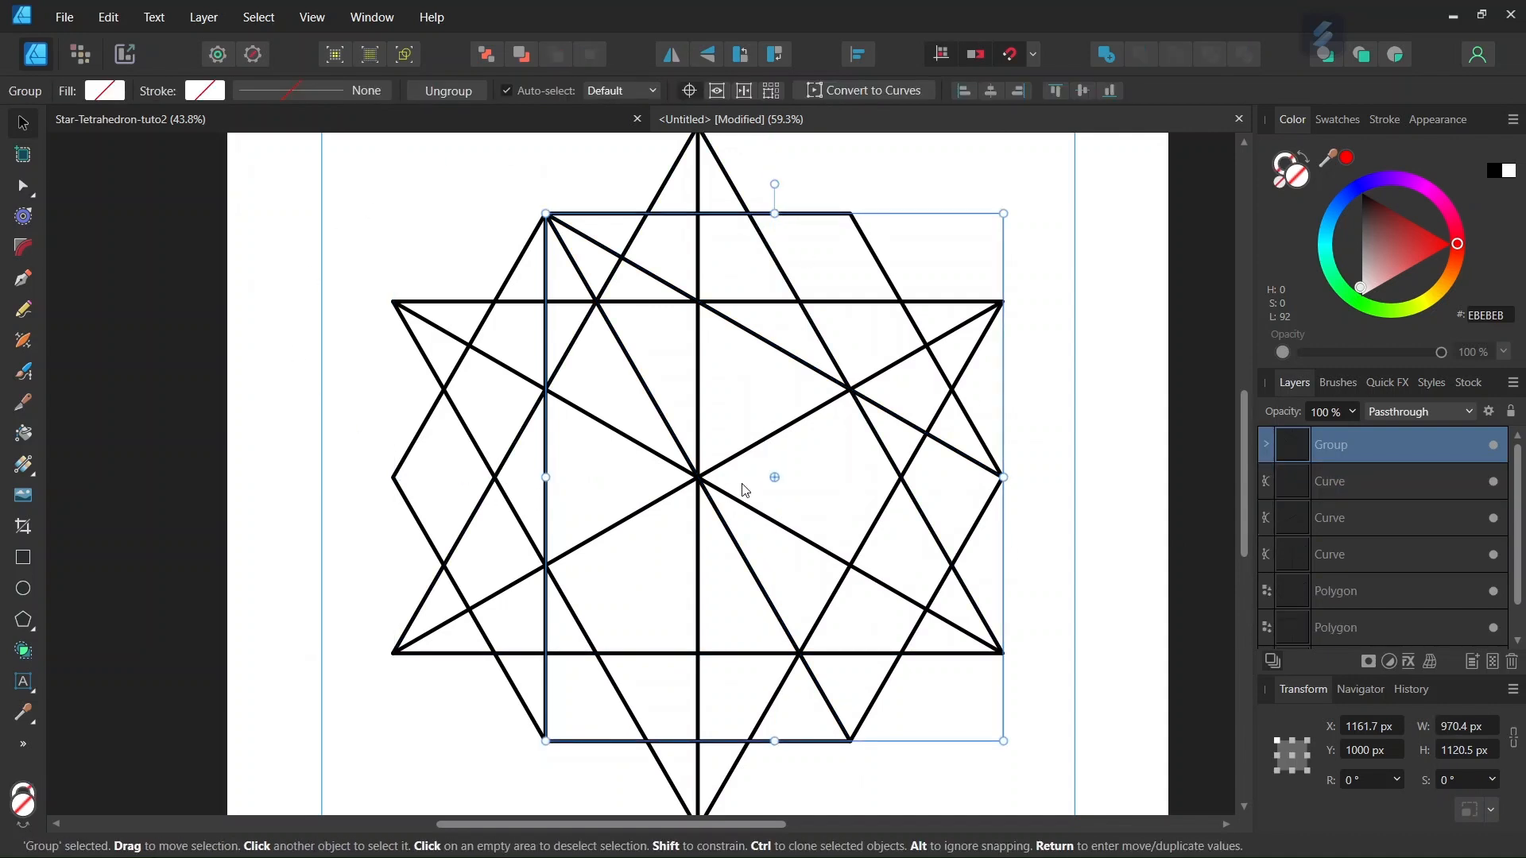
{"action": "left_click_drag", "start_coordinate": [775, 477], "coordinate": [699, 477]}
Step: Duplicate the line group as 5 copies rotated 60° about the star's centre, then deselect
{"action": "key", "text": "Return"}
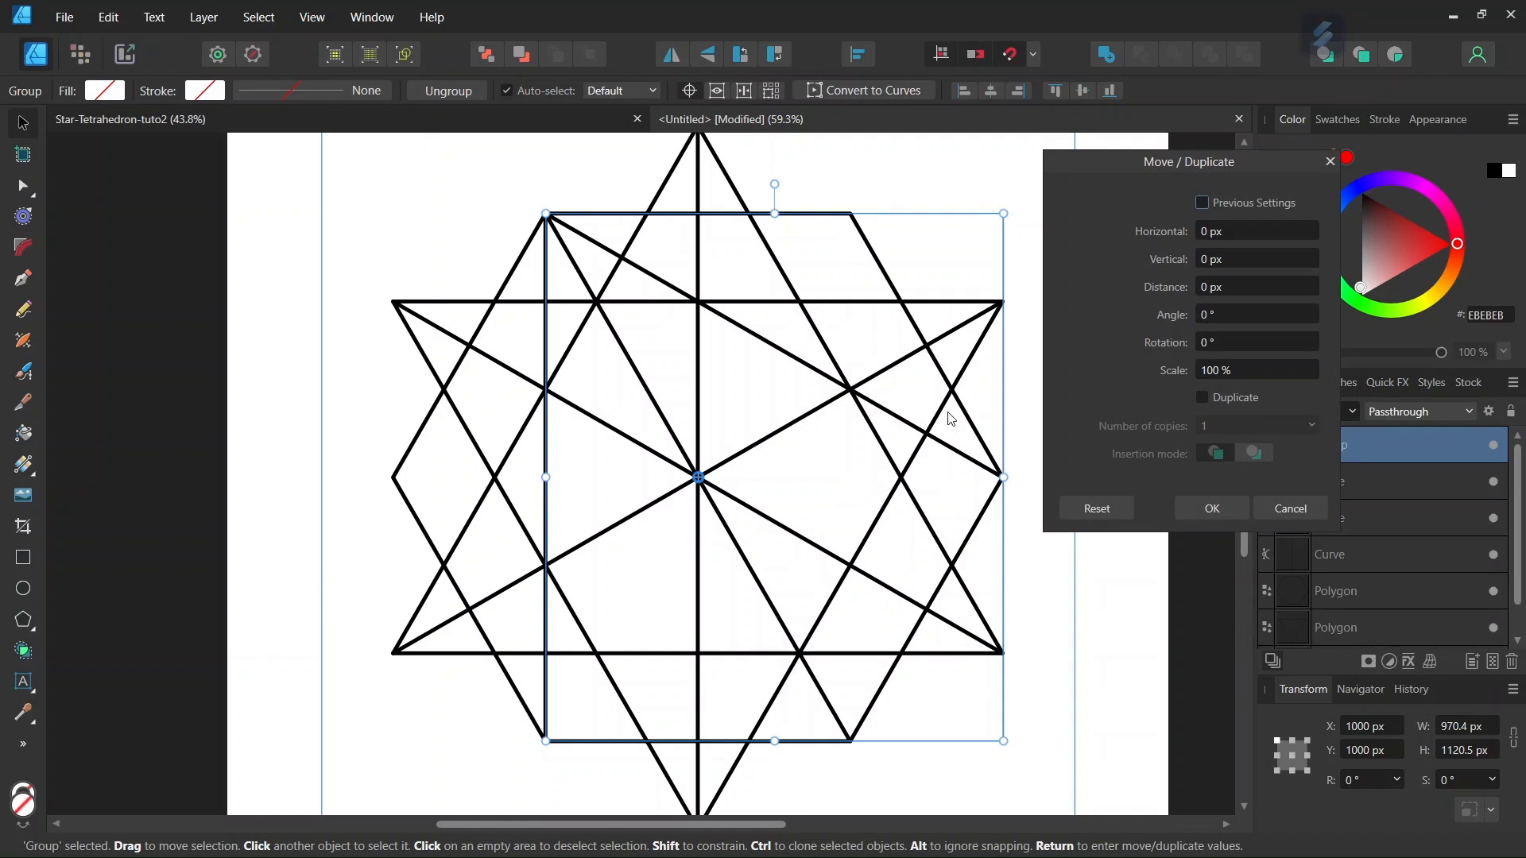
{"action": "left_click", "coordinate": [1204, 398]}
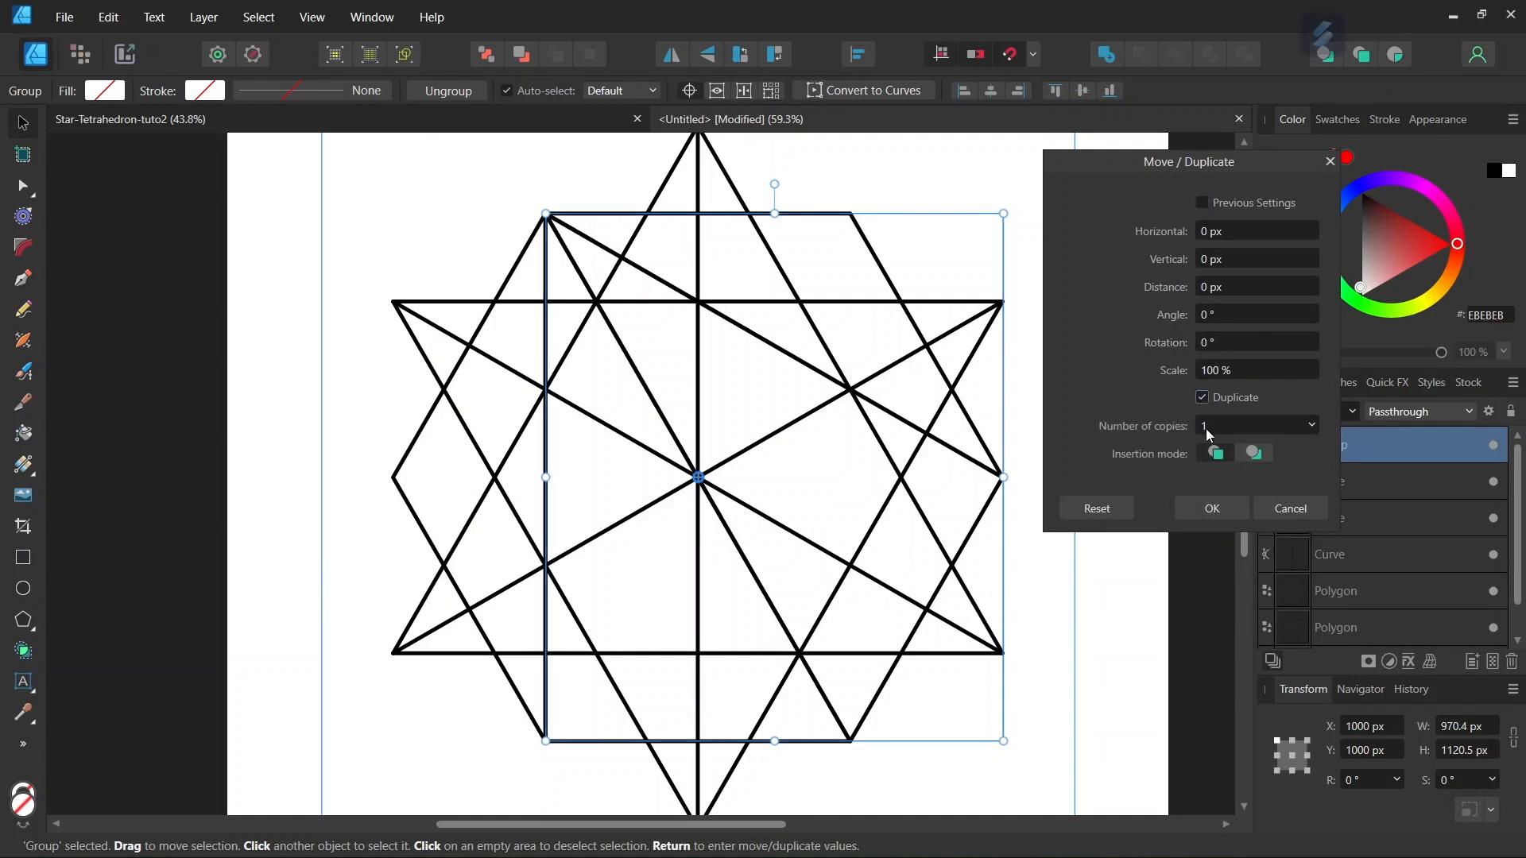
{"action": "left_click", "coordinate": [1208, 428]}
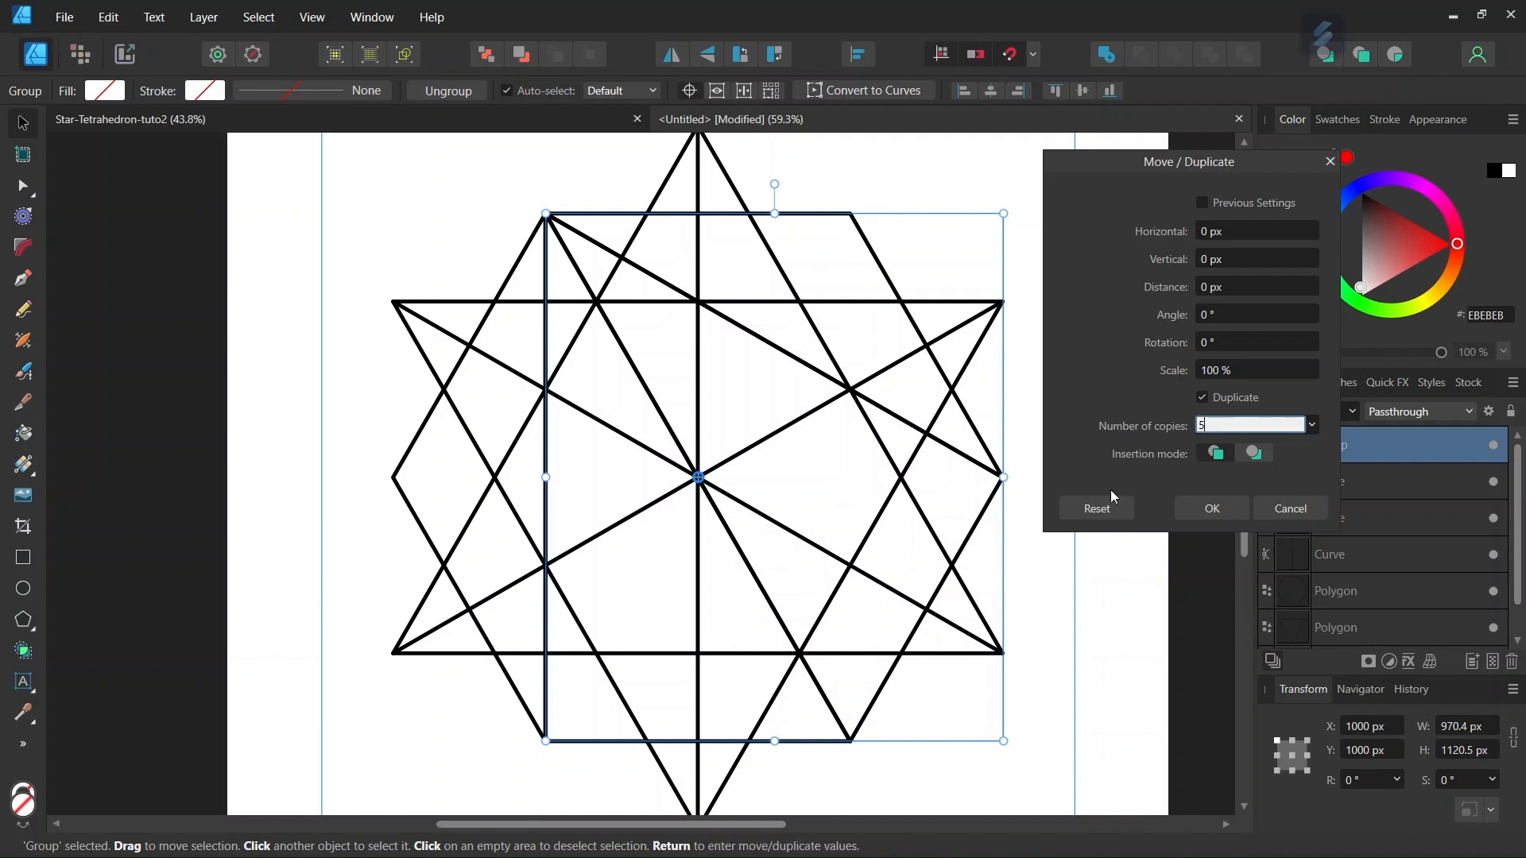
{"action": "left_click", "coordinate": [1202, 340]}
{"action": "type", "text": "60"}
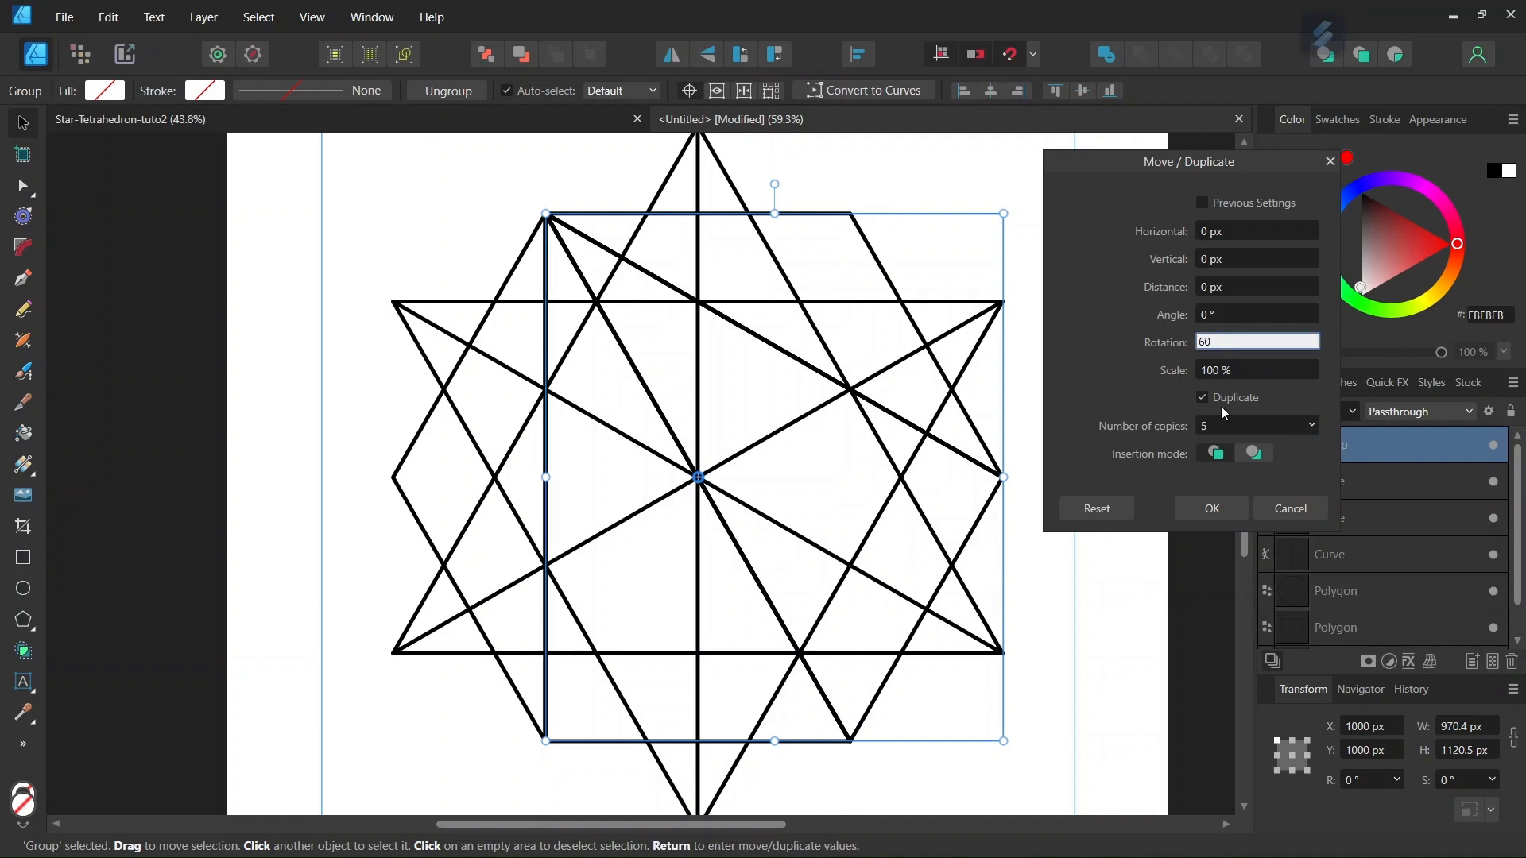
{"action": "left_click", "coordinate": [1212, 513]}
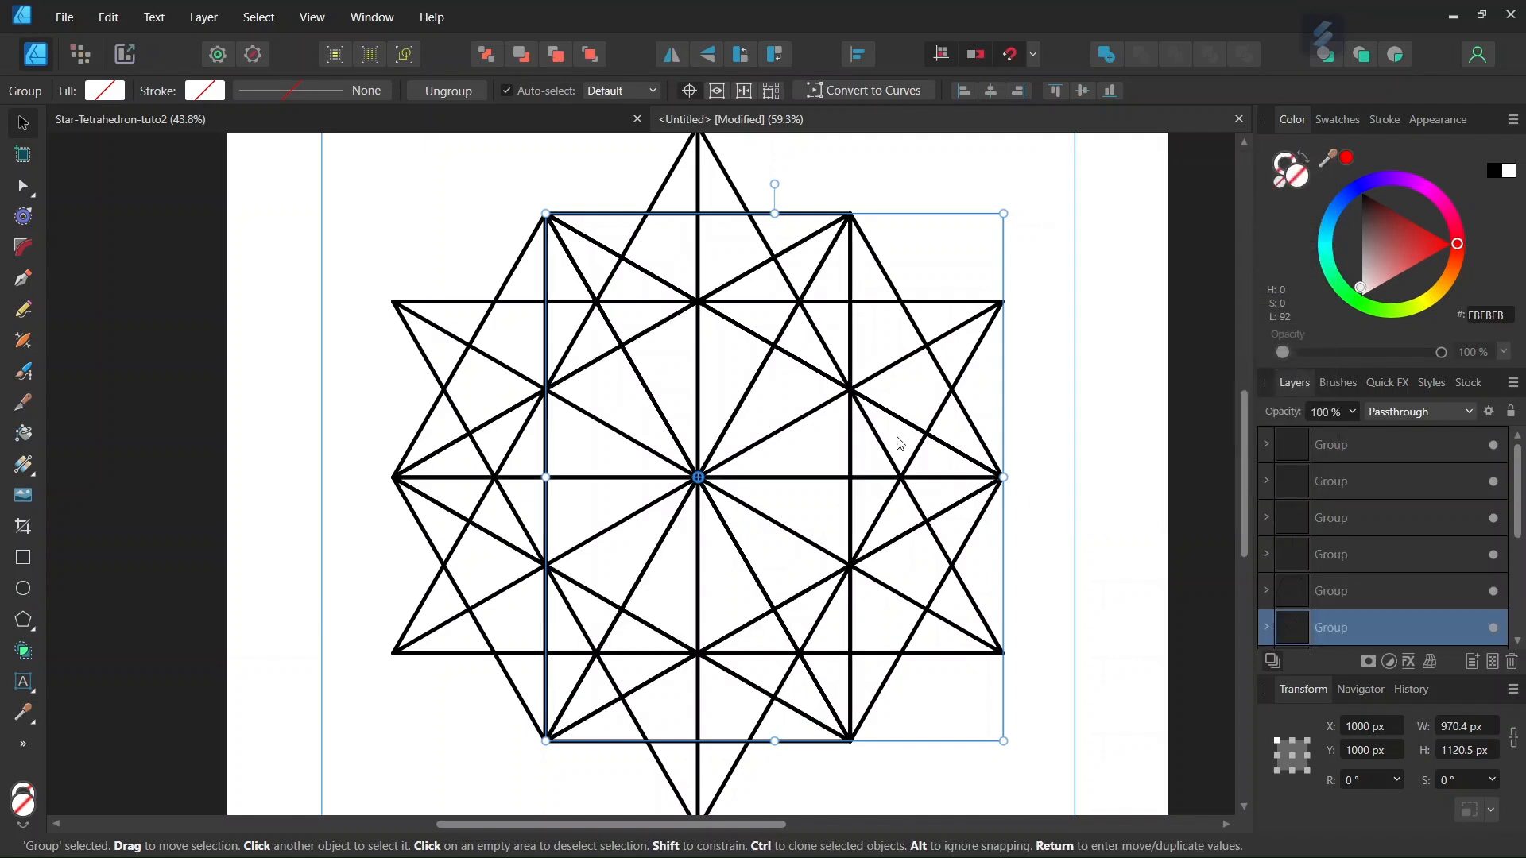
{"action": "left_click", "coordinate": [927, 202]}
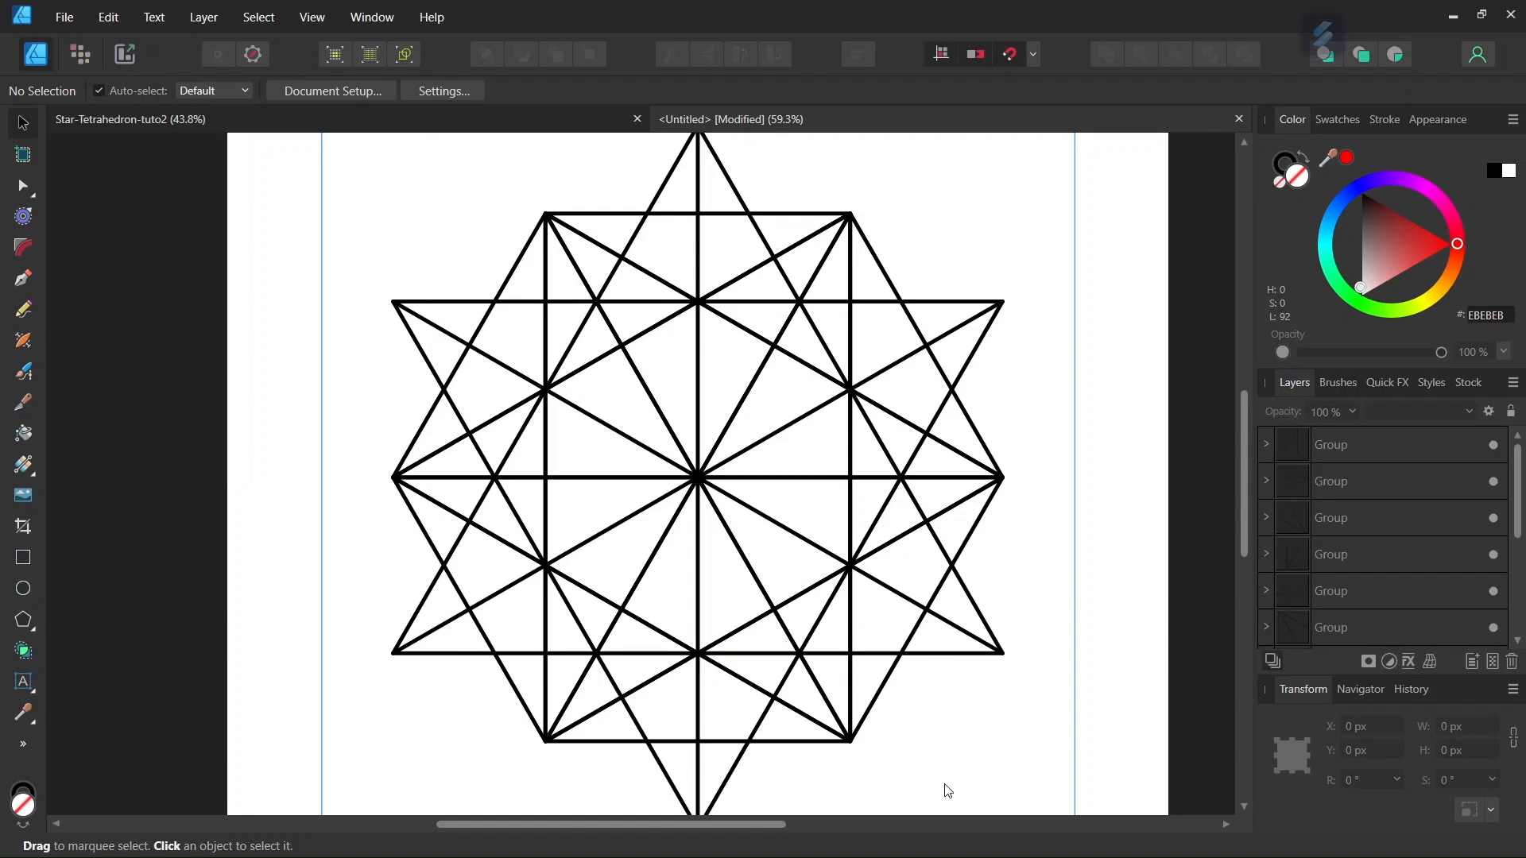
Step: Examine the finished line pattern in the Star-Tetrahedron-tuto2 document and return to the untitled drawing
{"action": "scroll", "coordinate": [618, 581], "scroll_direction": "down", "scroll_amount": 1}
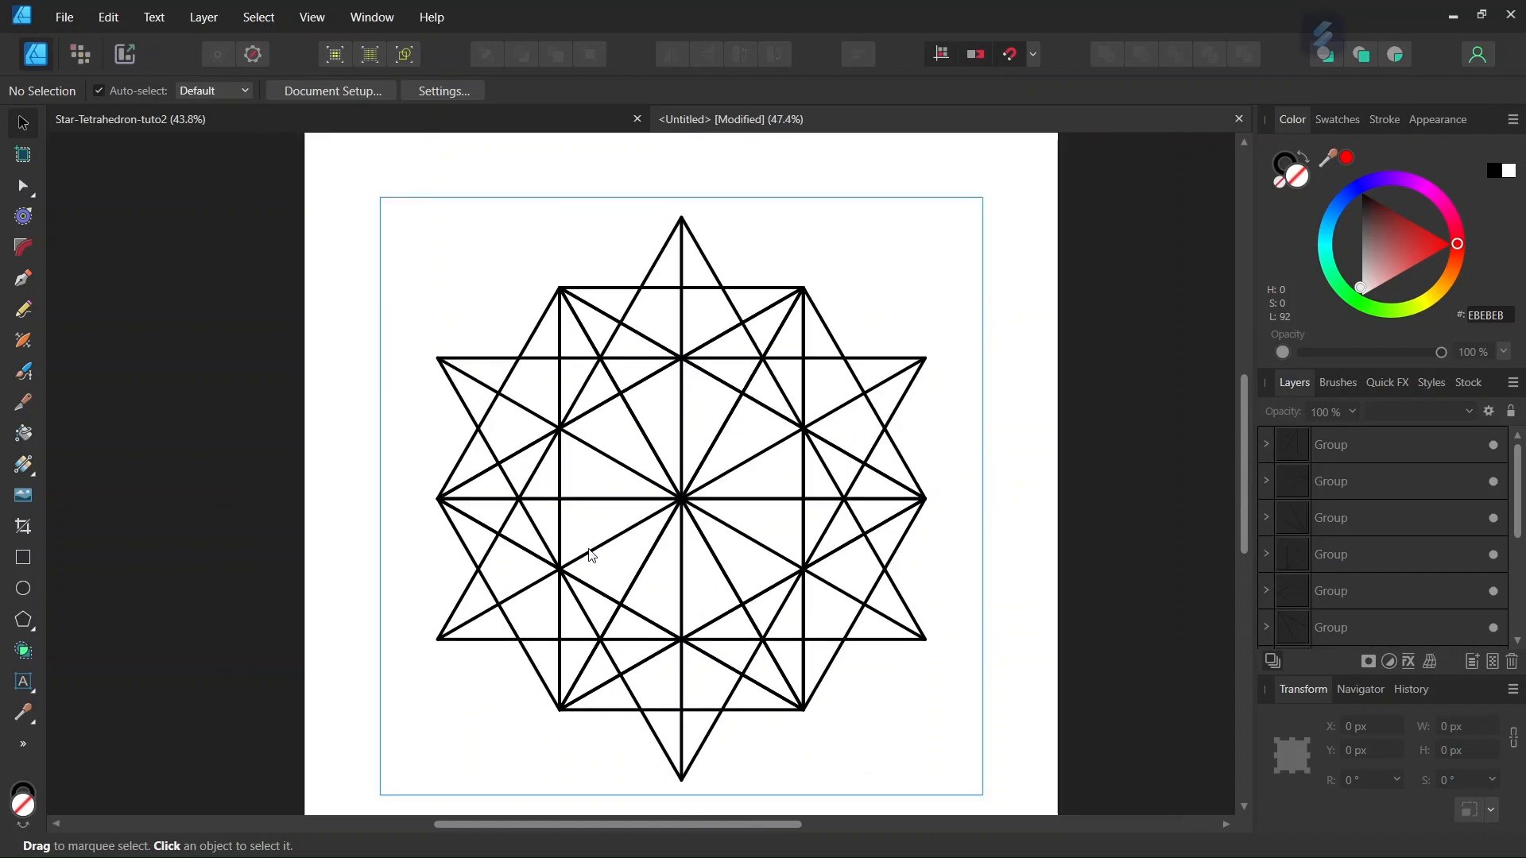
{"action": "scroll", "coordinate": [580, 551], "scroll_direction": "up", "scroll_amount": 1}
{"action": "left_click", "coordinate": [410, 120]}
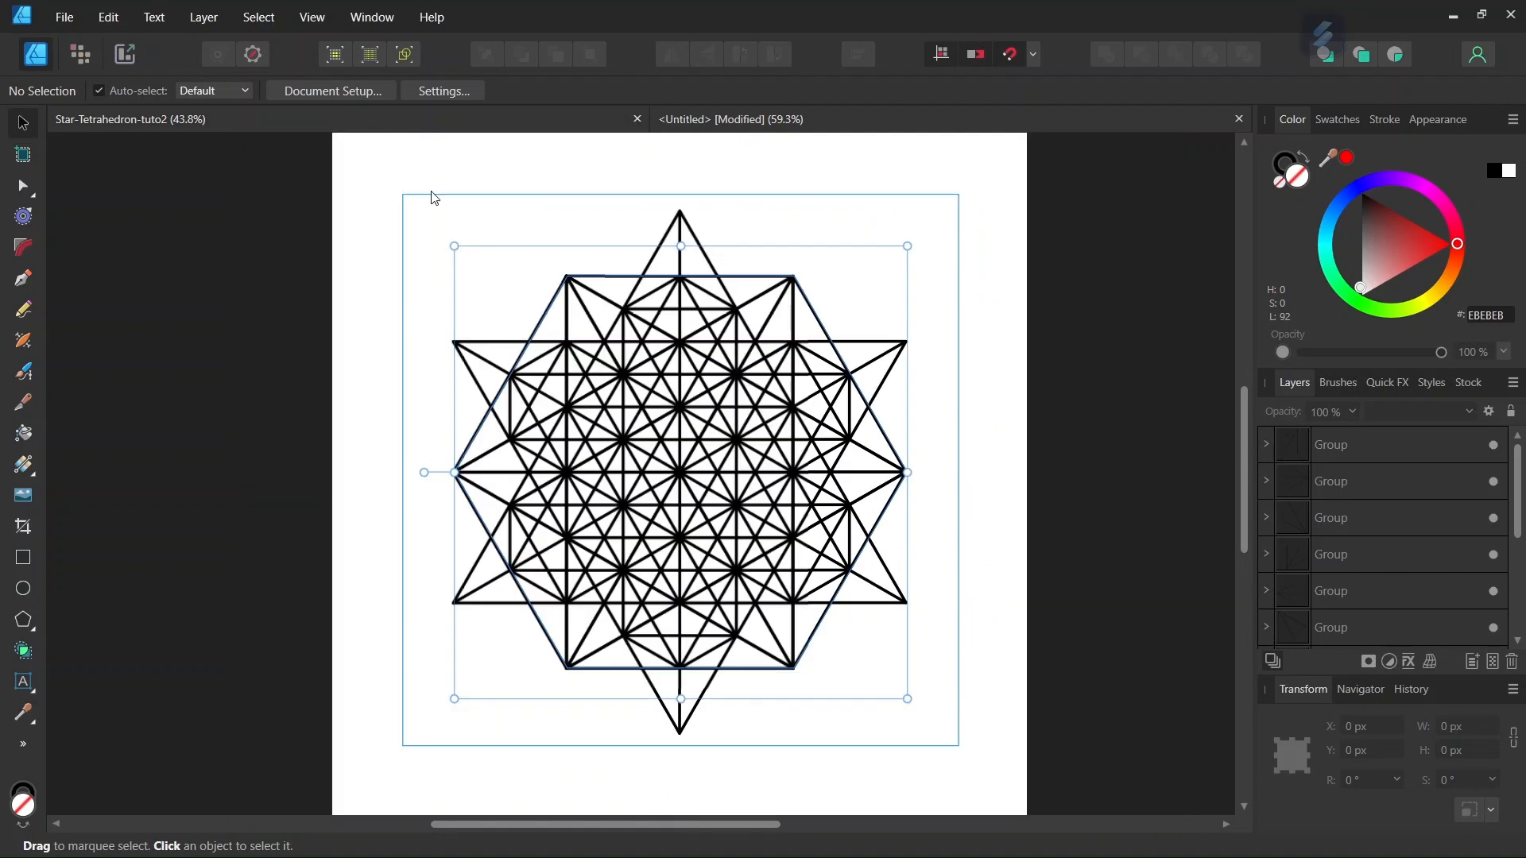
{"action": "scroll", "coordinate": [642, 399], "scroll_direction": "up", "scroll_amount": 1}
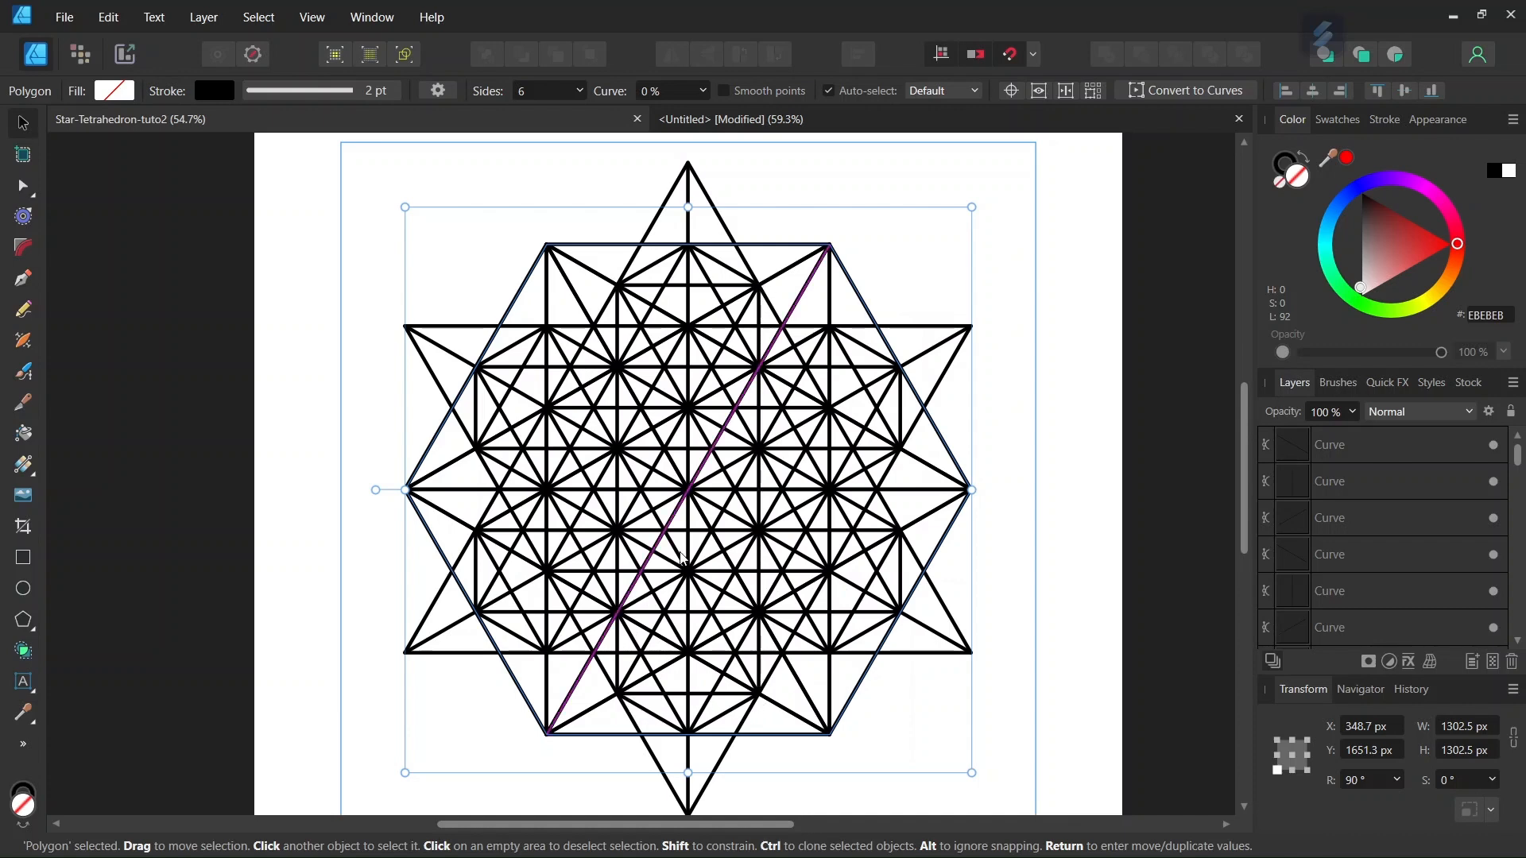
{"action": "scroll", "coordinate": [688, 534], "scroll_direction": "up", "scroll_amount": 1}
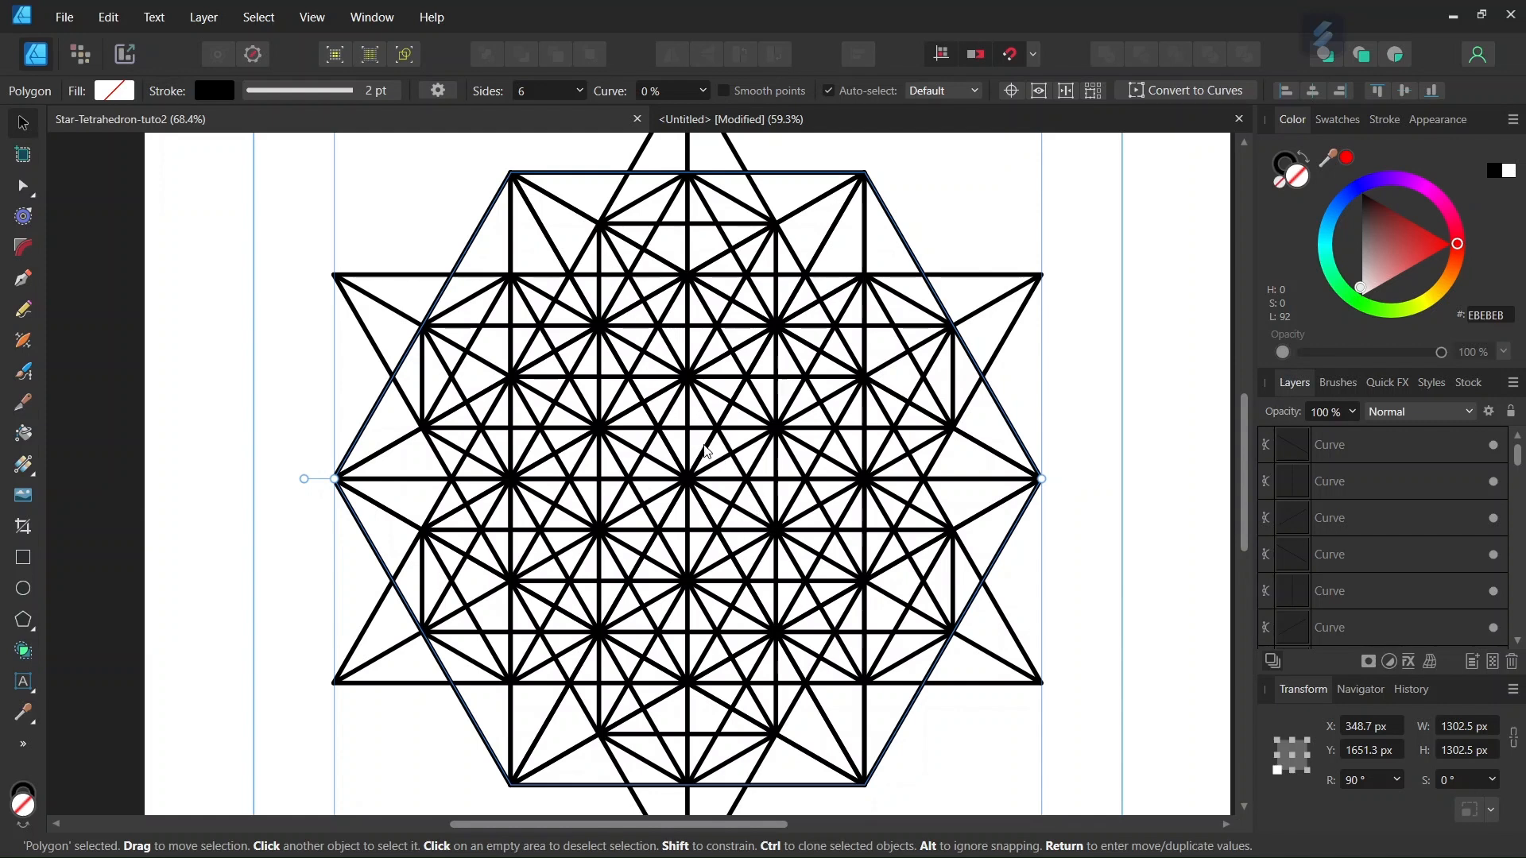
{"action": "left_click", "coordinate": [727, 121]}
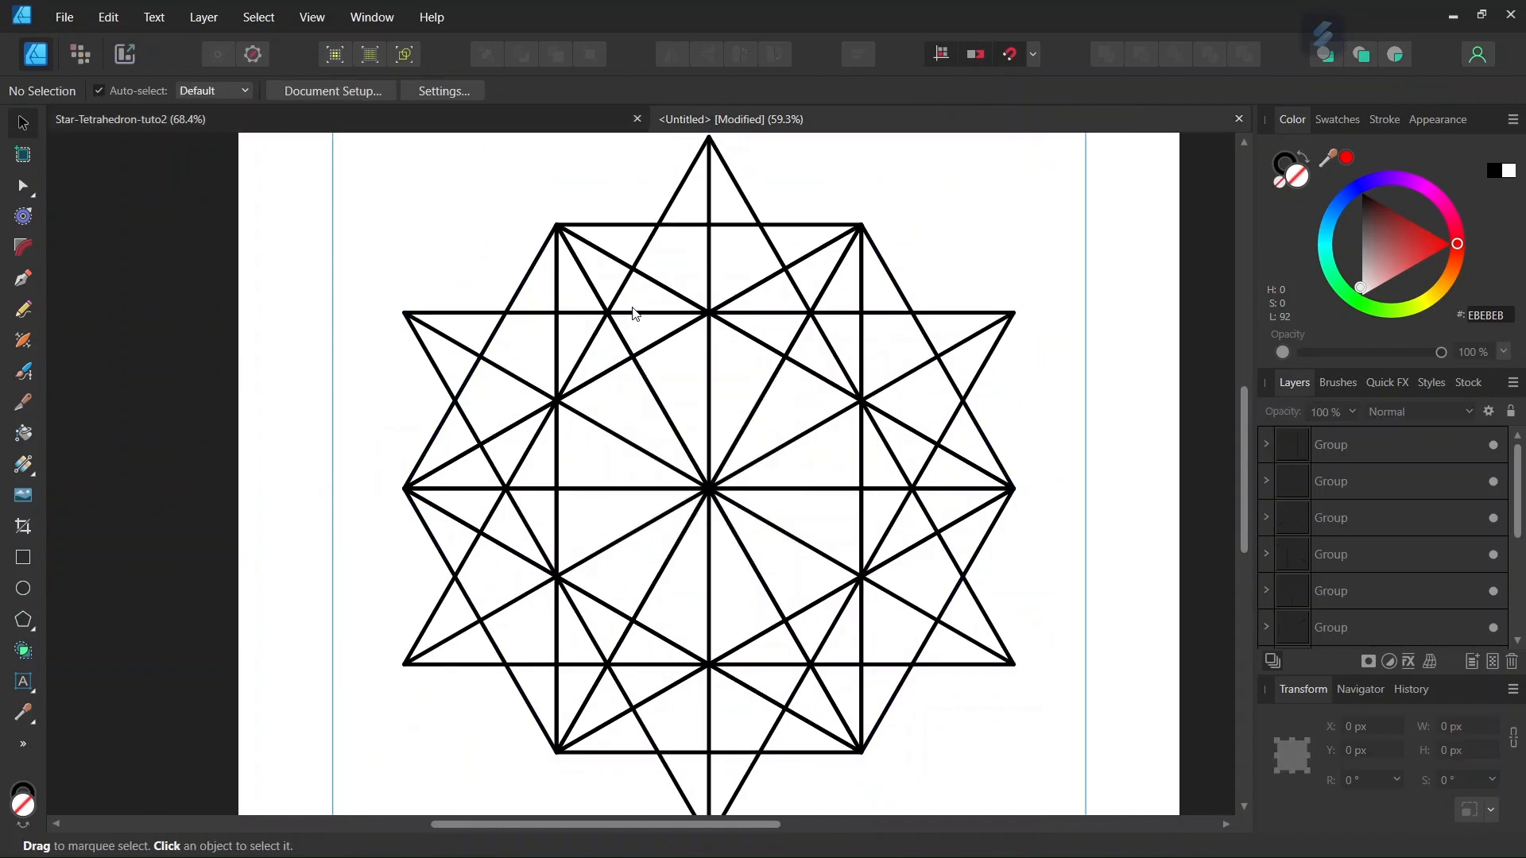
Step: Select all objects for snapping and draw a horizontal Pen line about 323.5 px long between the upper point's crossings with the hexagon diagonals
{"action": "left_click", "coordinate": [24, 280]}
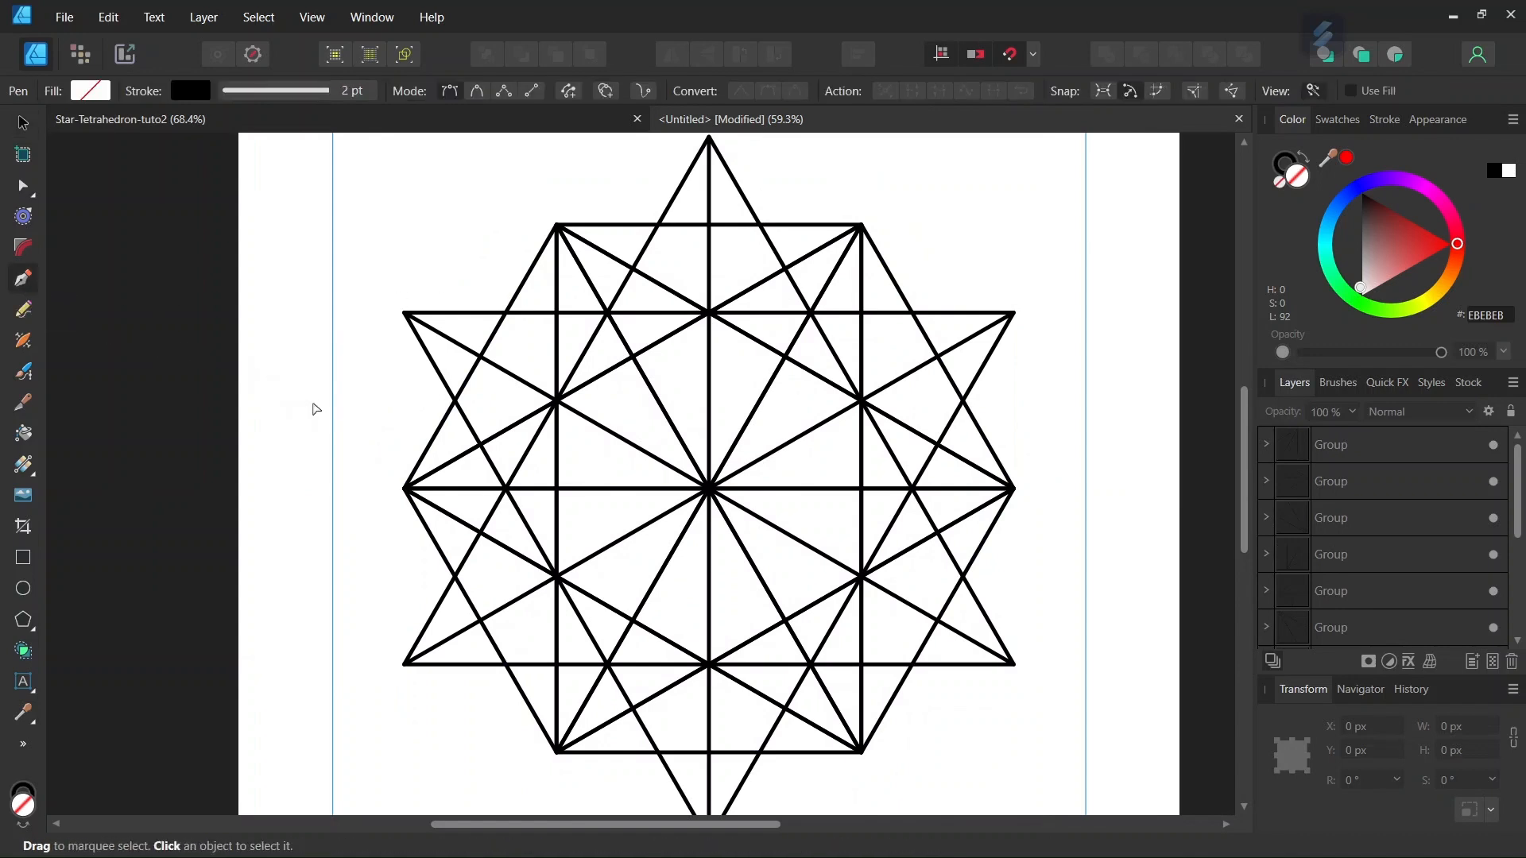
{"action": "key", "text": "ctrl+a"}
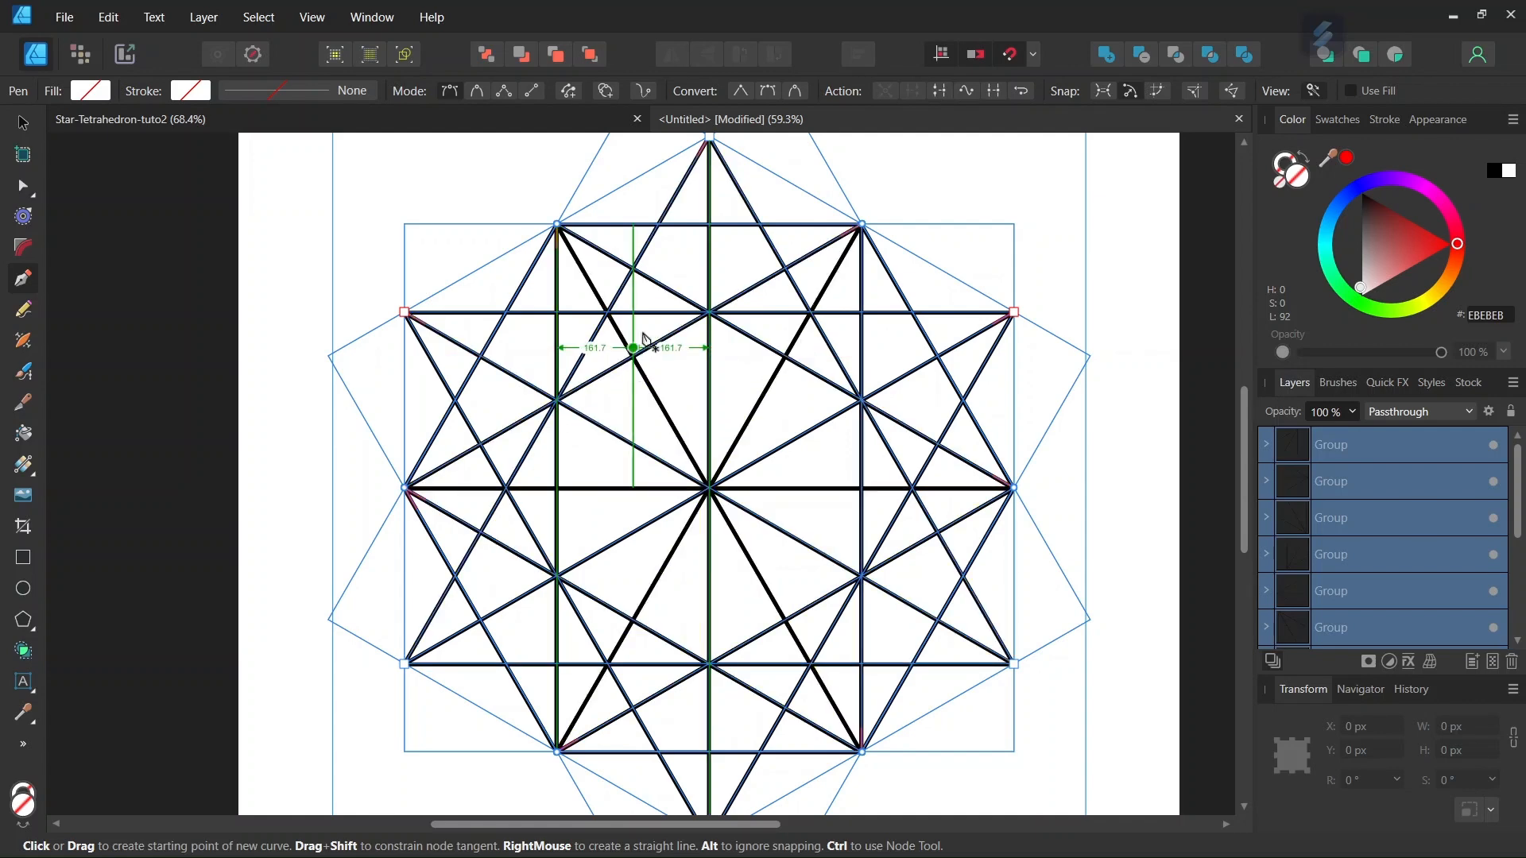
{"action": "scroll", "coordinate": [672, 262], "scroll_direction": "up", "scroll_amount": 1}
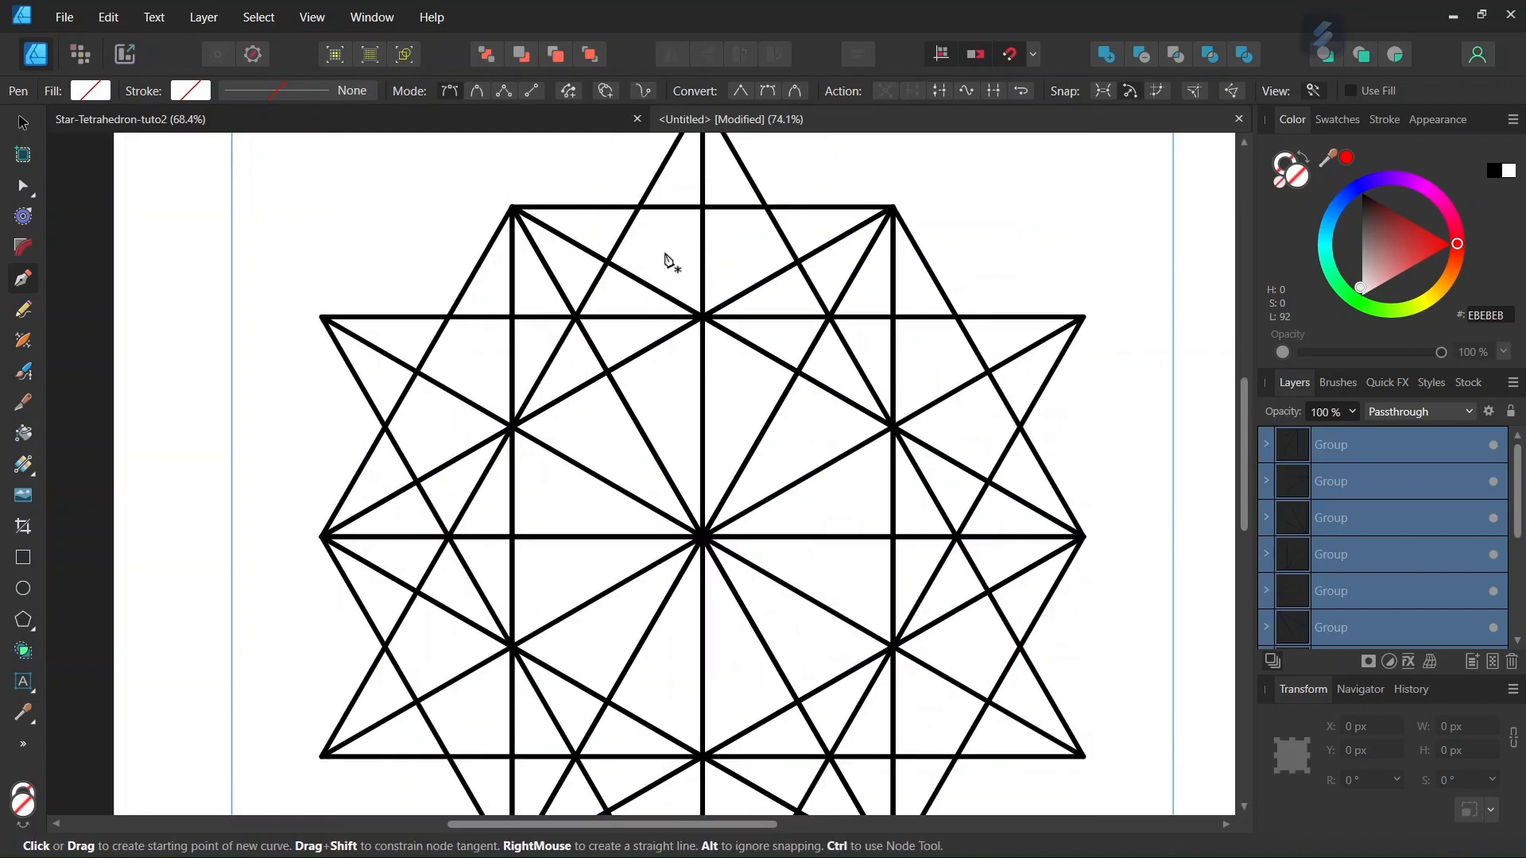
{"action": "left_click", "coordinate": [608, 262]}
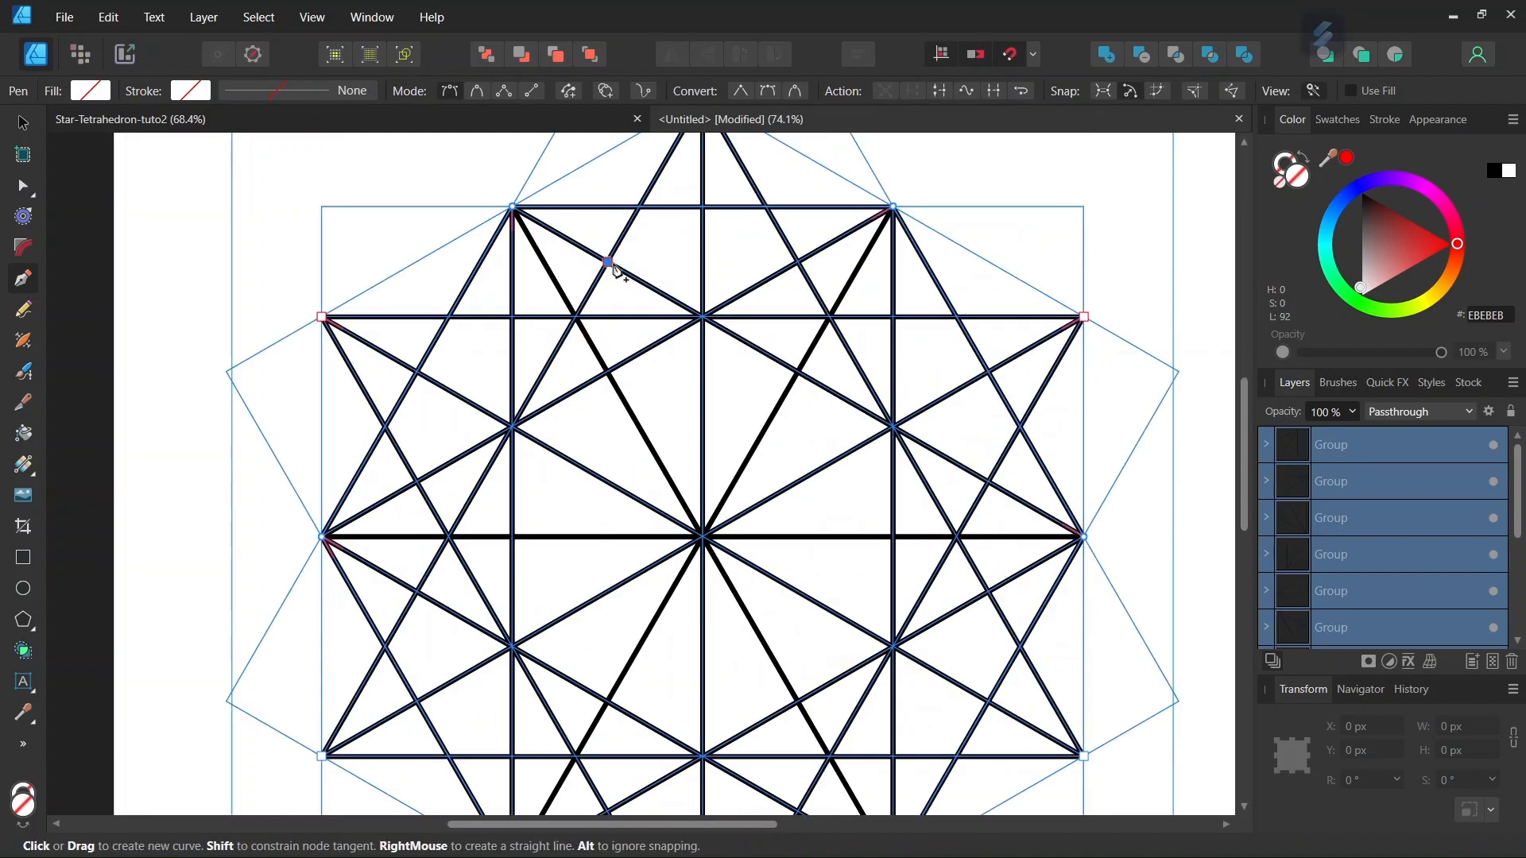
{"action": "left_click", "coordinate": [798, 261]}
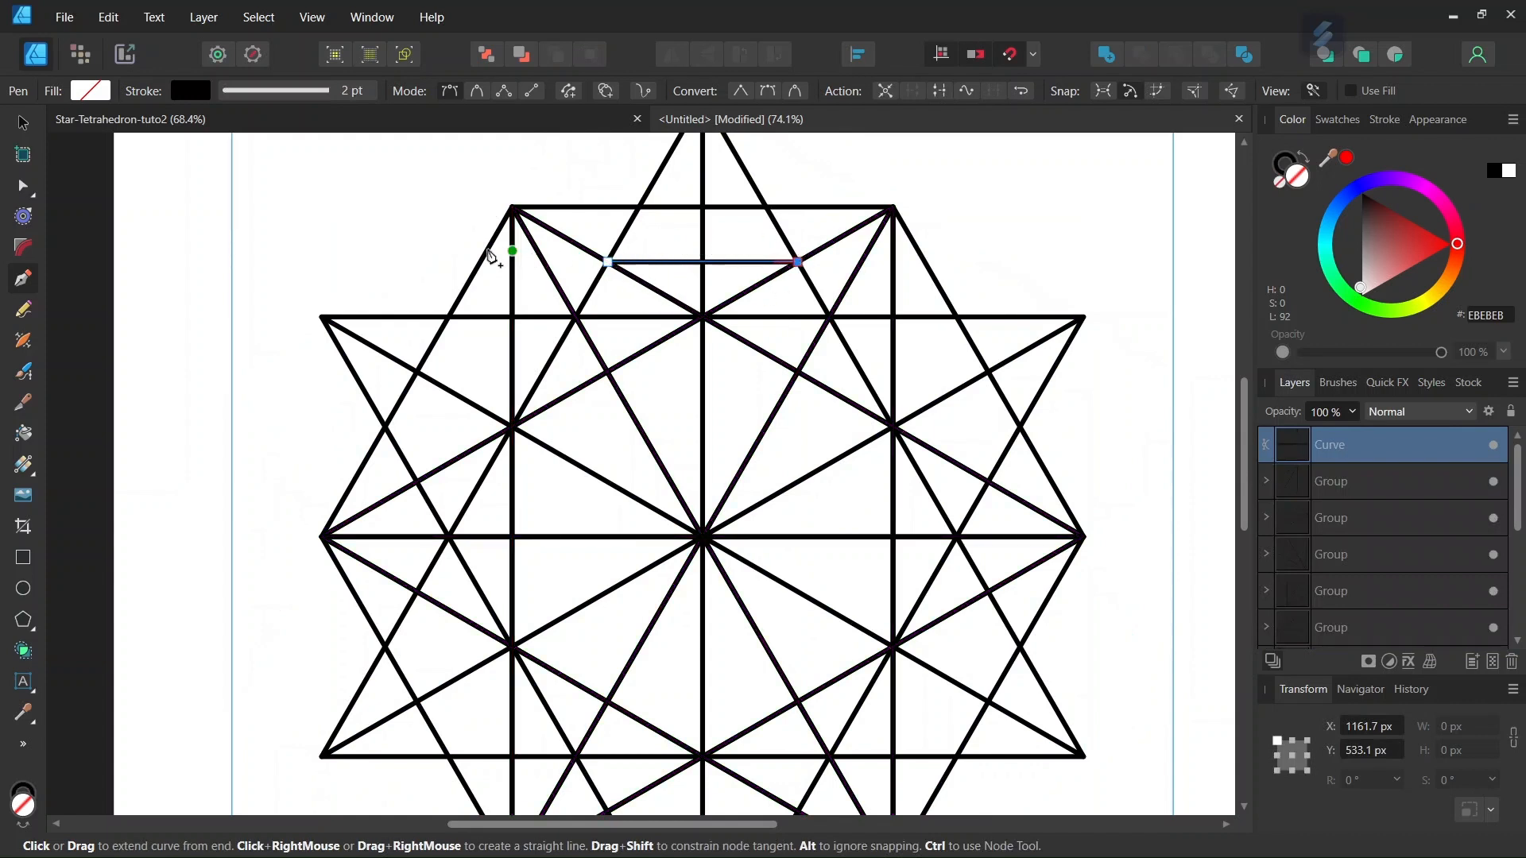
Step: Move the short horizontal line's transform origin to the star's centre and duplicate it as 5 copies rotated 60°, then deselect
{"action": "left_click", "coordinate": [22, 123]}
{"action": "left_click_drag", "start_coordinate": [702, 263], "coordinate": [703, 537]}
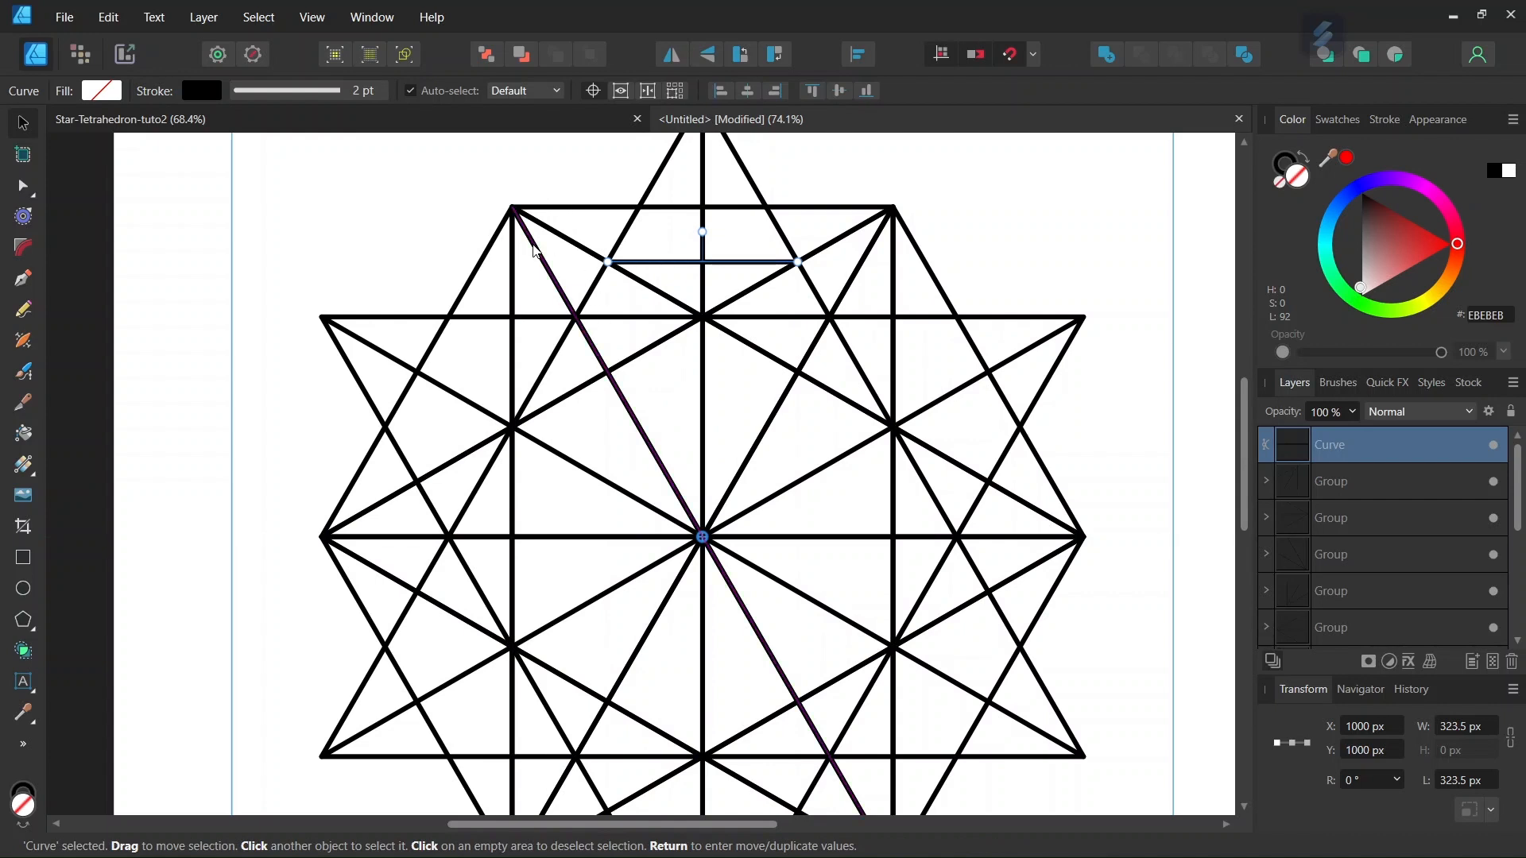
{"action": "key", "text": "Return"}
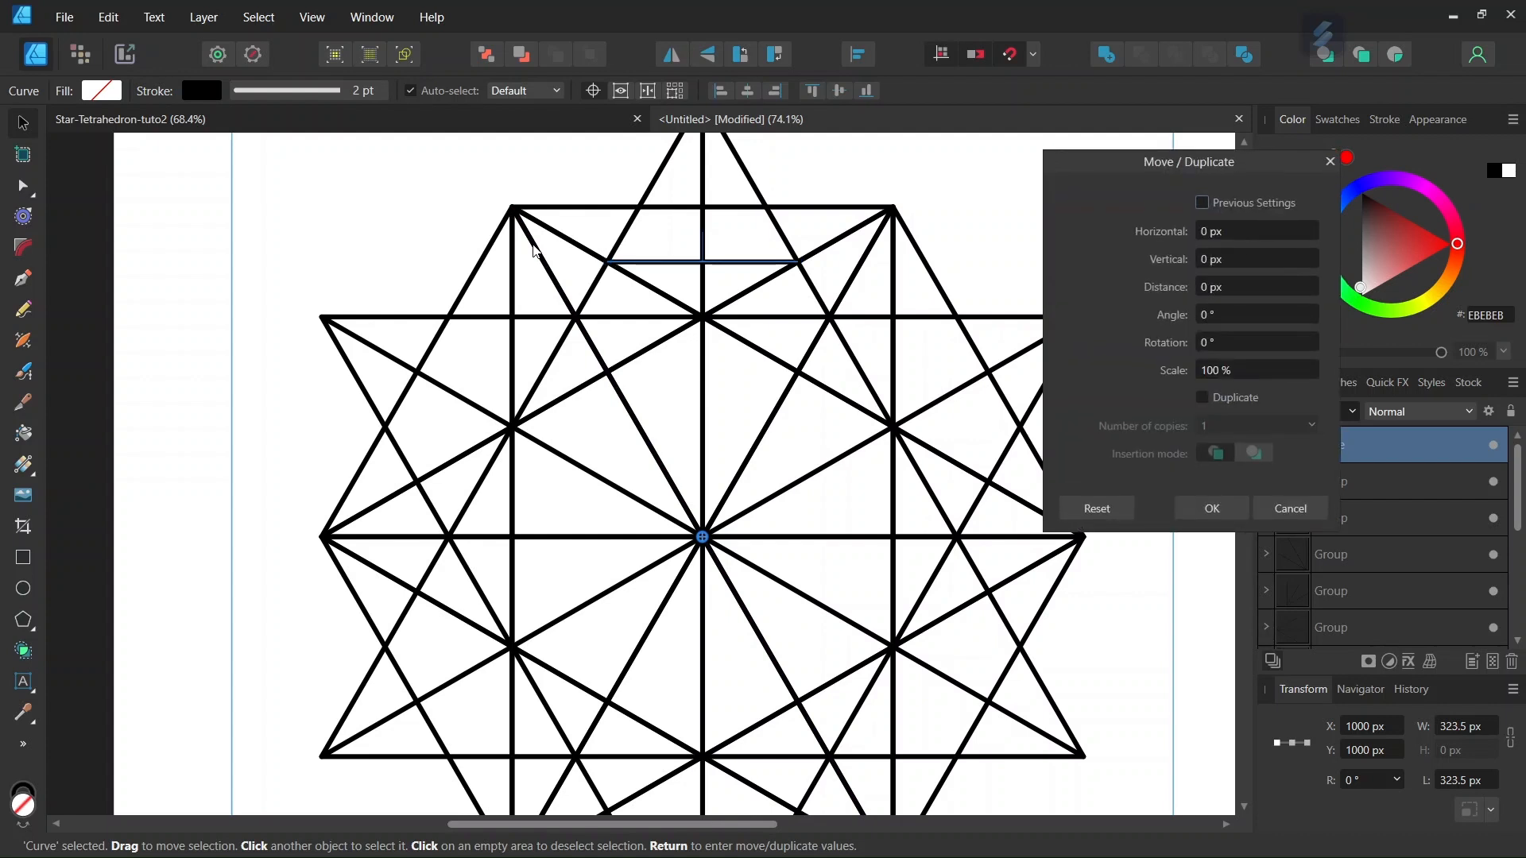
{"action": "left_click", "coordinate": [1202, 205]}
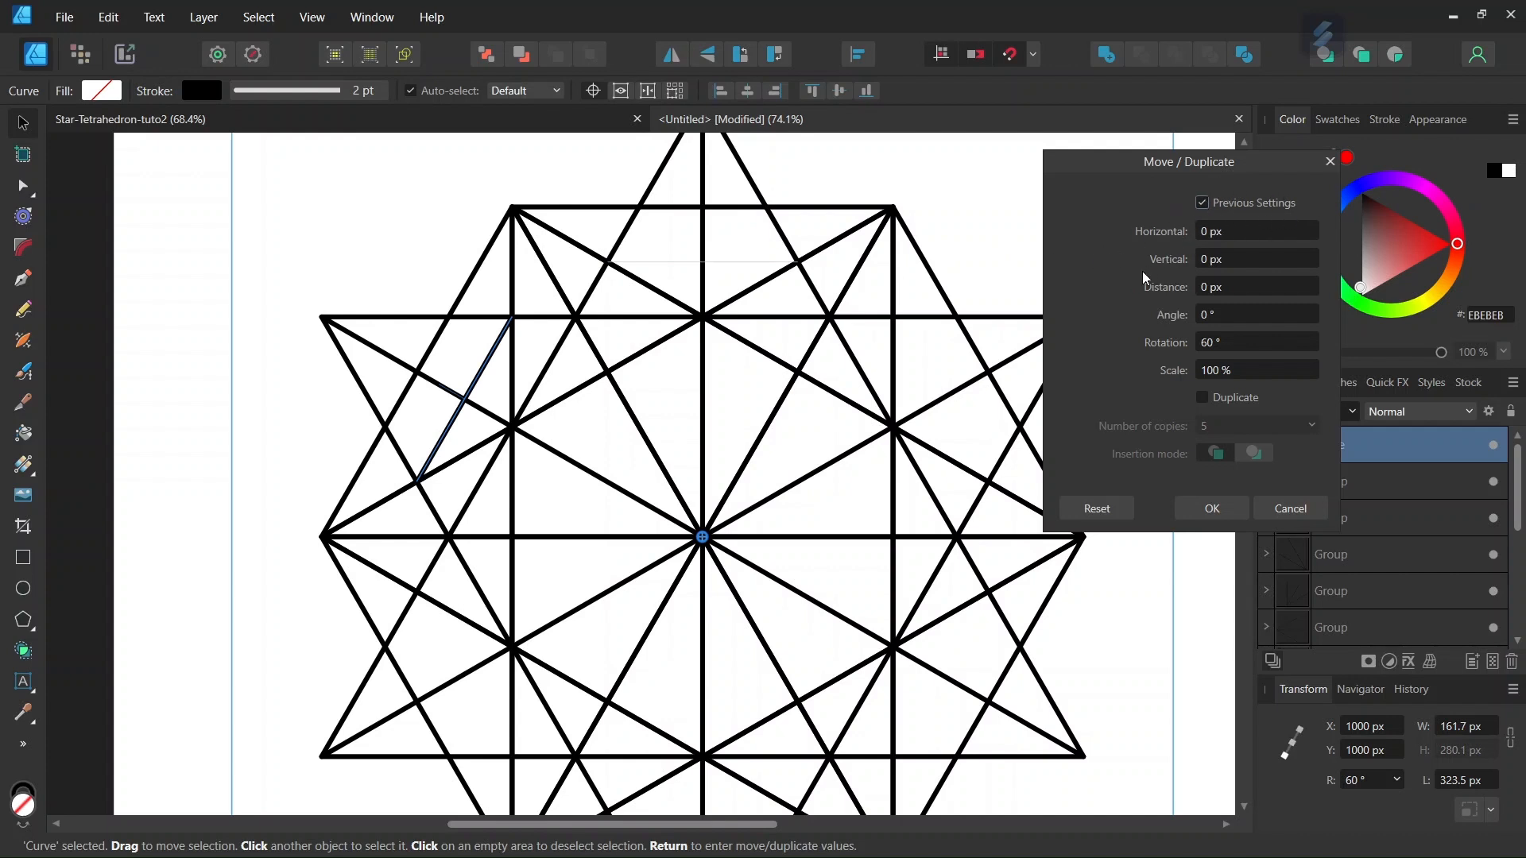
{"action": "left_click", "coordinate": [1205, 399]}
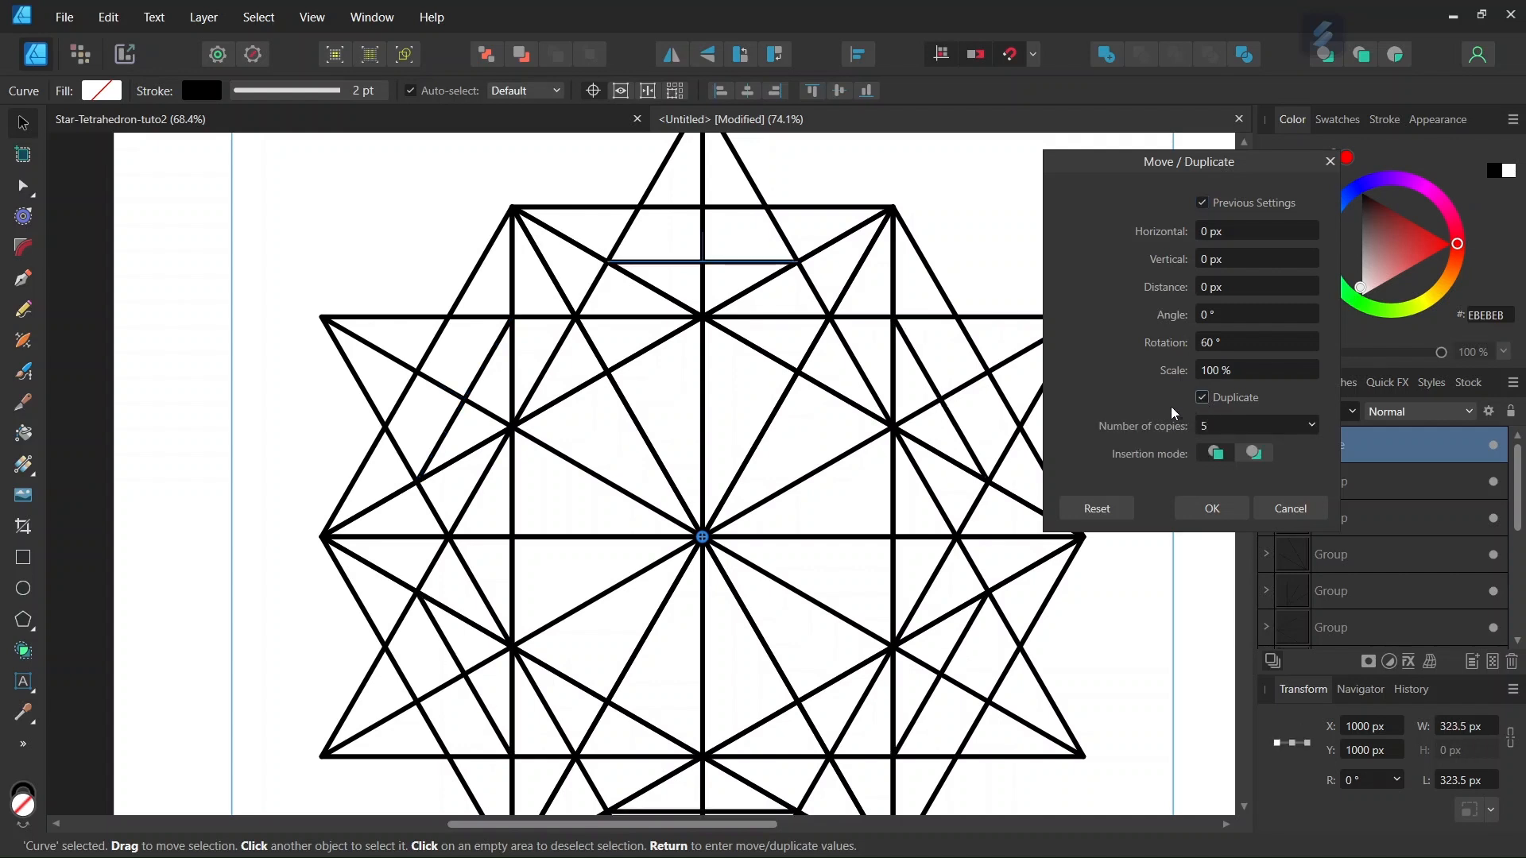
{"action": "scroll", "coordinate": [857, 395], "scroll_direction": "down", "scroll_amount": 1}
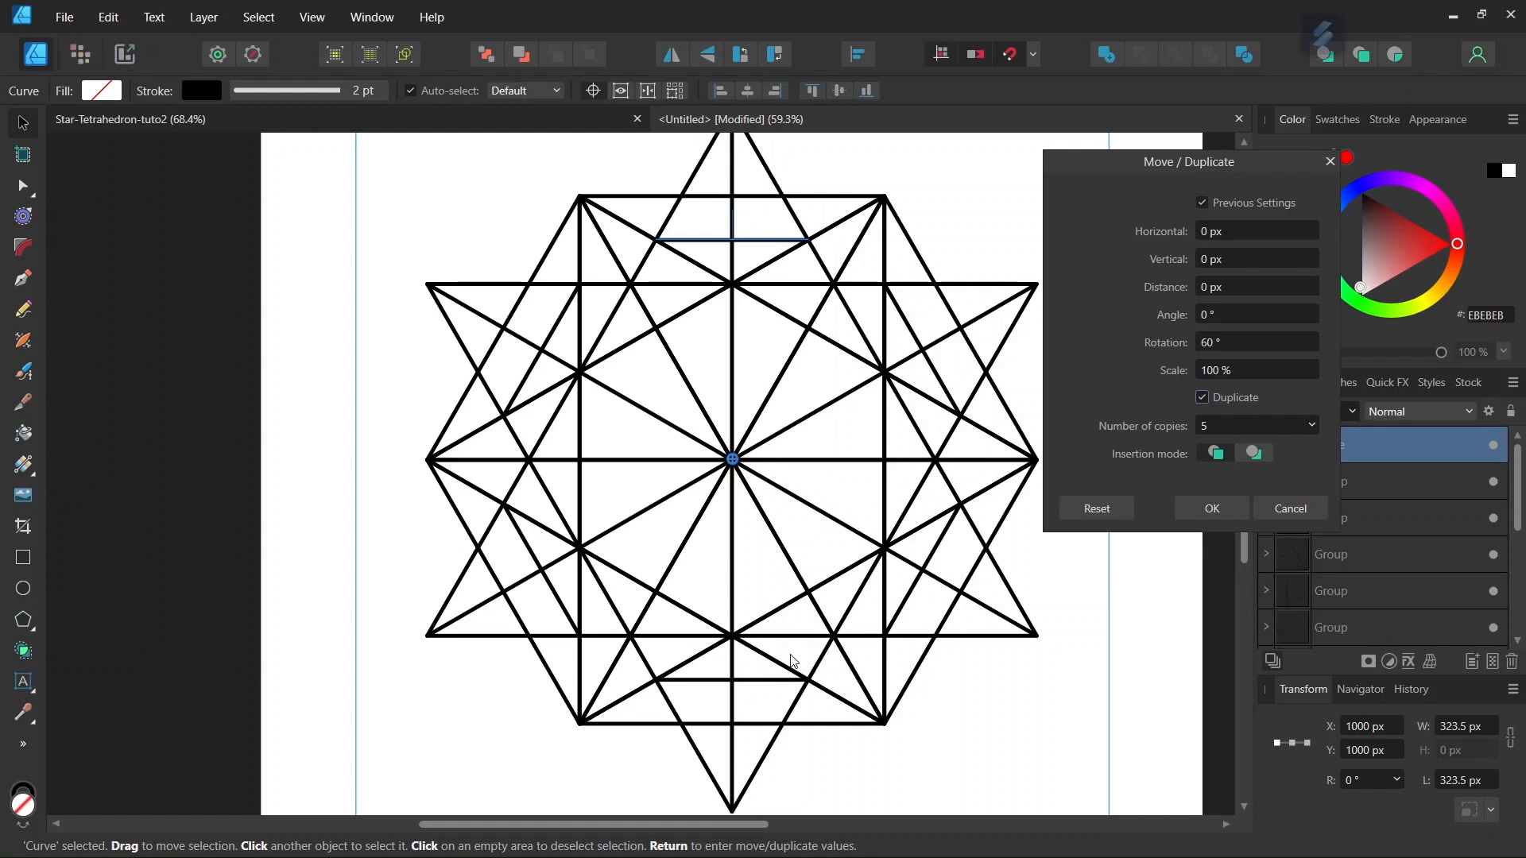
{"action": "left_click", "coordinate": [1208, 507]}
{"action": "left_click", "coordinate": [1136, 496]}
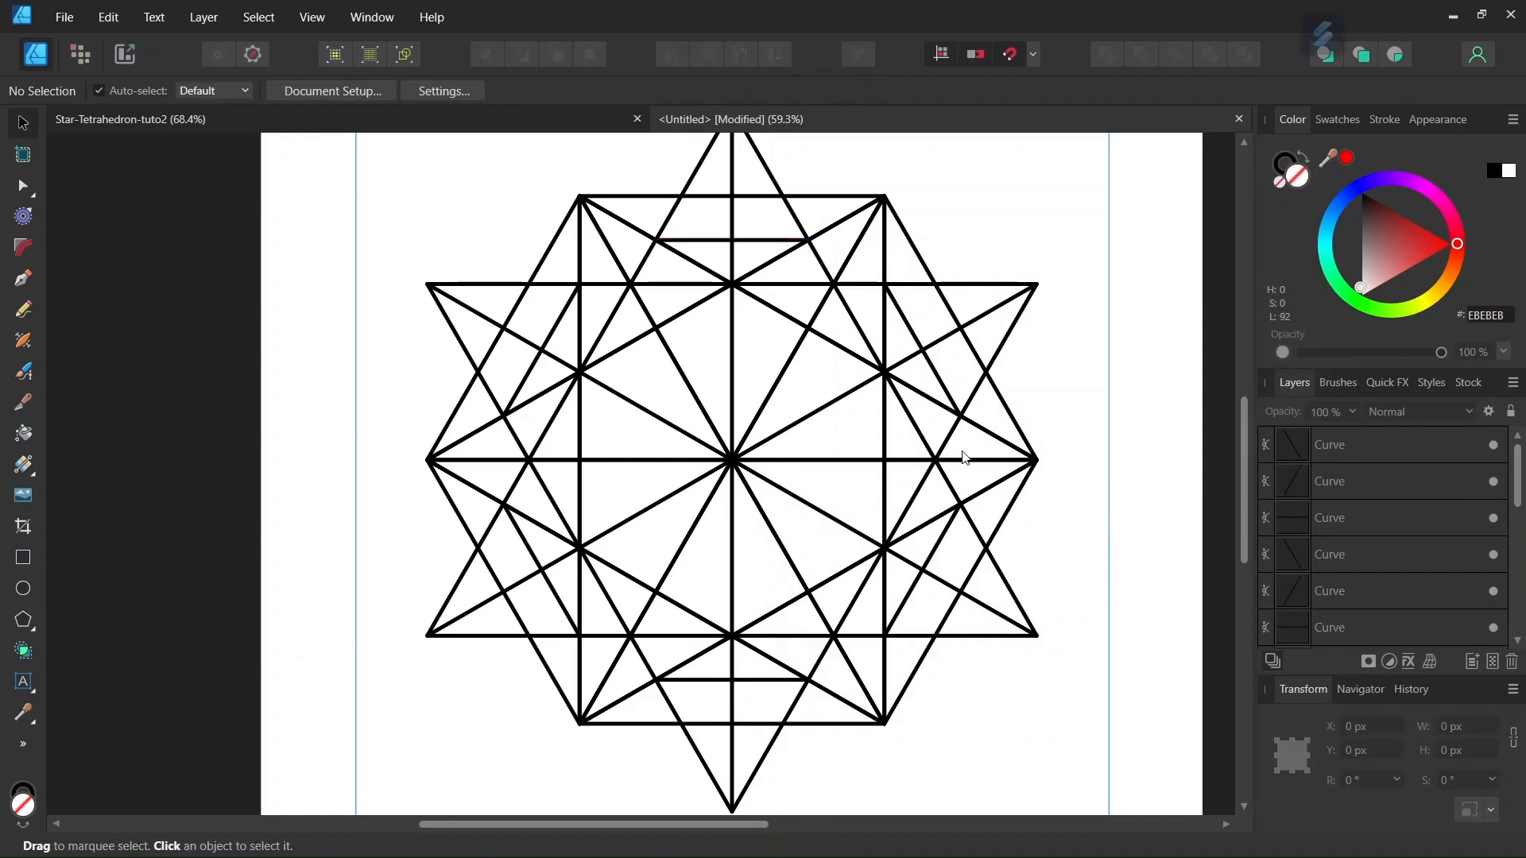
Step: Select all objects for snapping and draw a Pen line from the hexagon's upper edge midpoint to the short horizontal line's left end
{"action": "key", "text": "ctrl+a"}
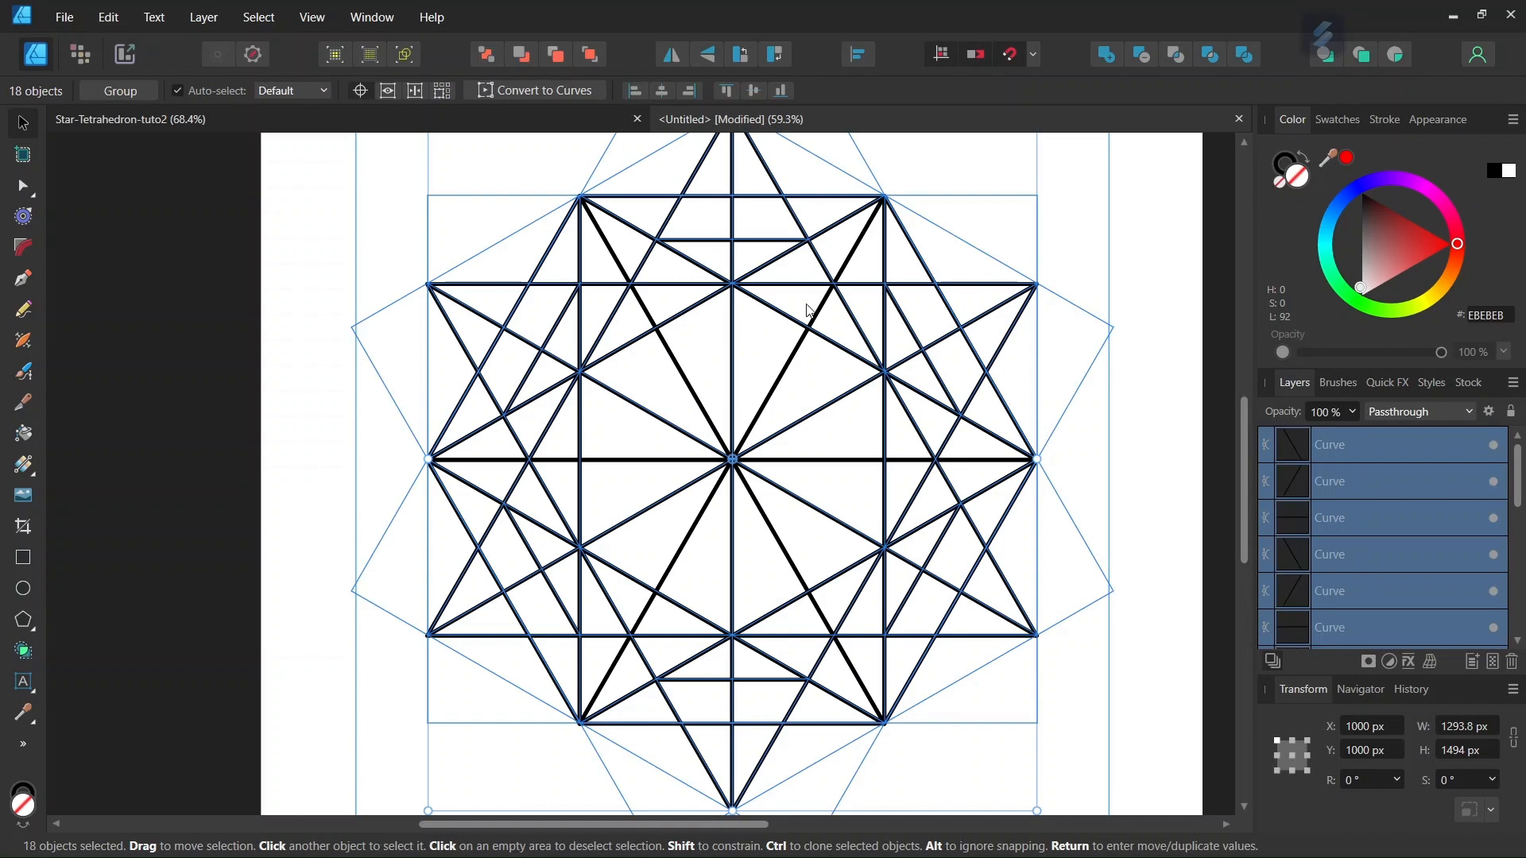
{"action": "scroll", "coordinate": [739, 389], "scroll_direction": "down", "scroll_amount": 3}
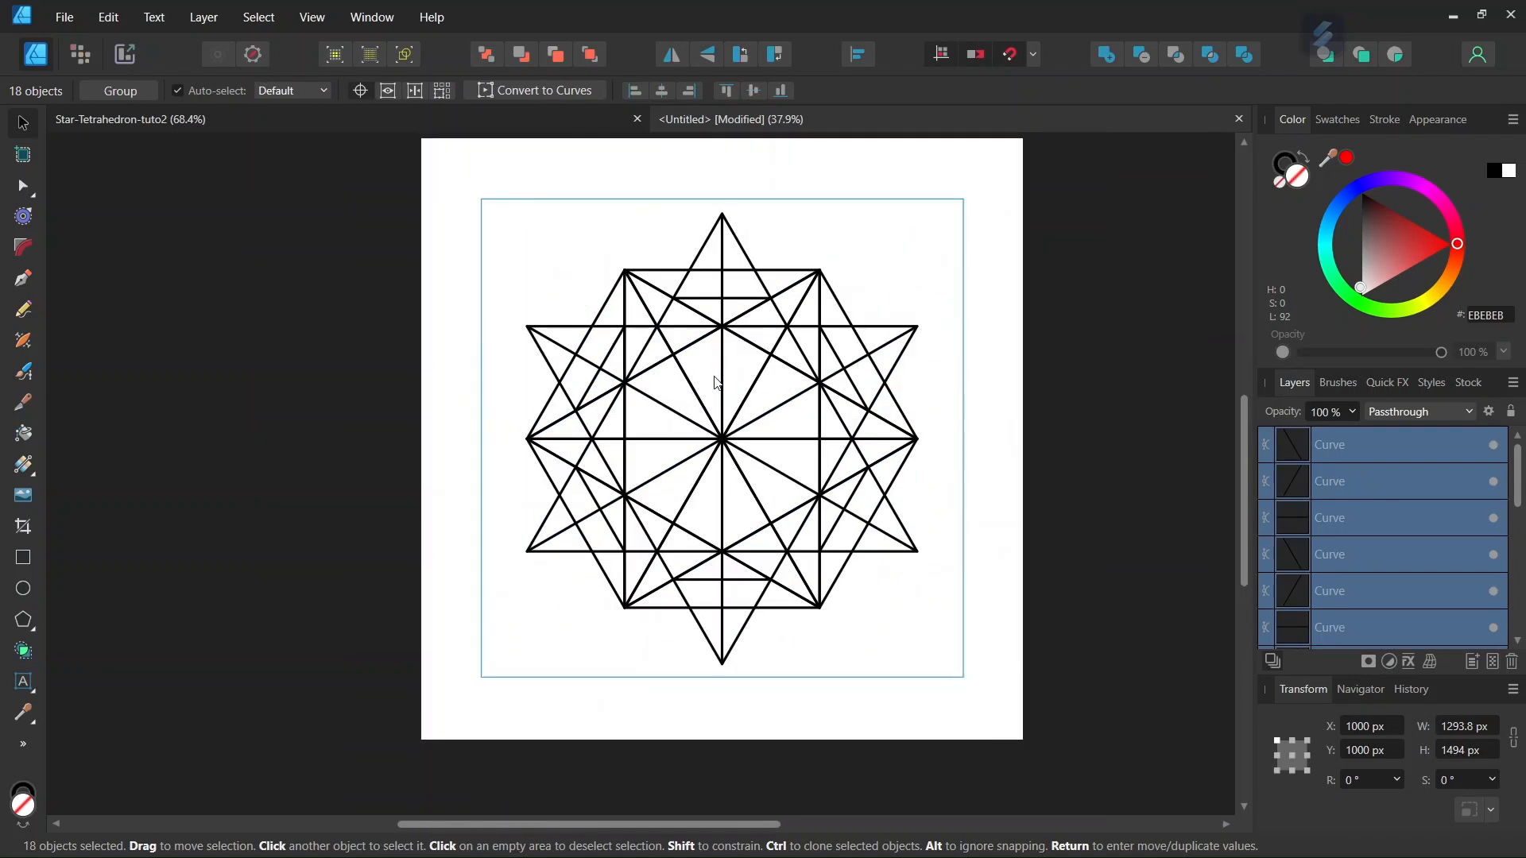
{"action": "left_click", "coordinate": [23, 278]}
{"action": "scroll", "coordinate": [681, 307], "scroll_direction": "up", "scroll_amount": 4}
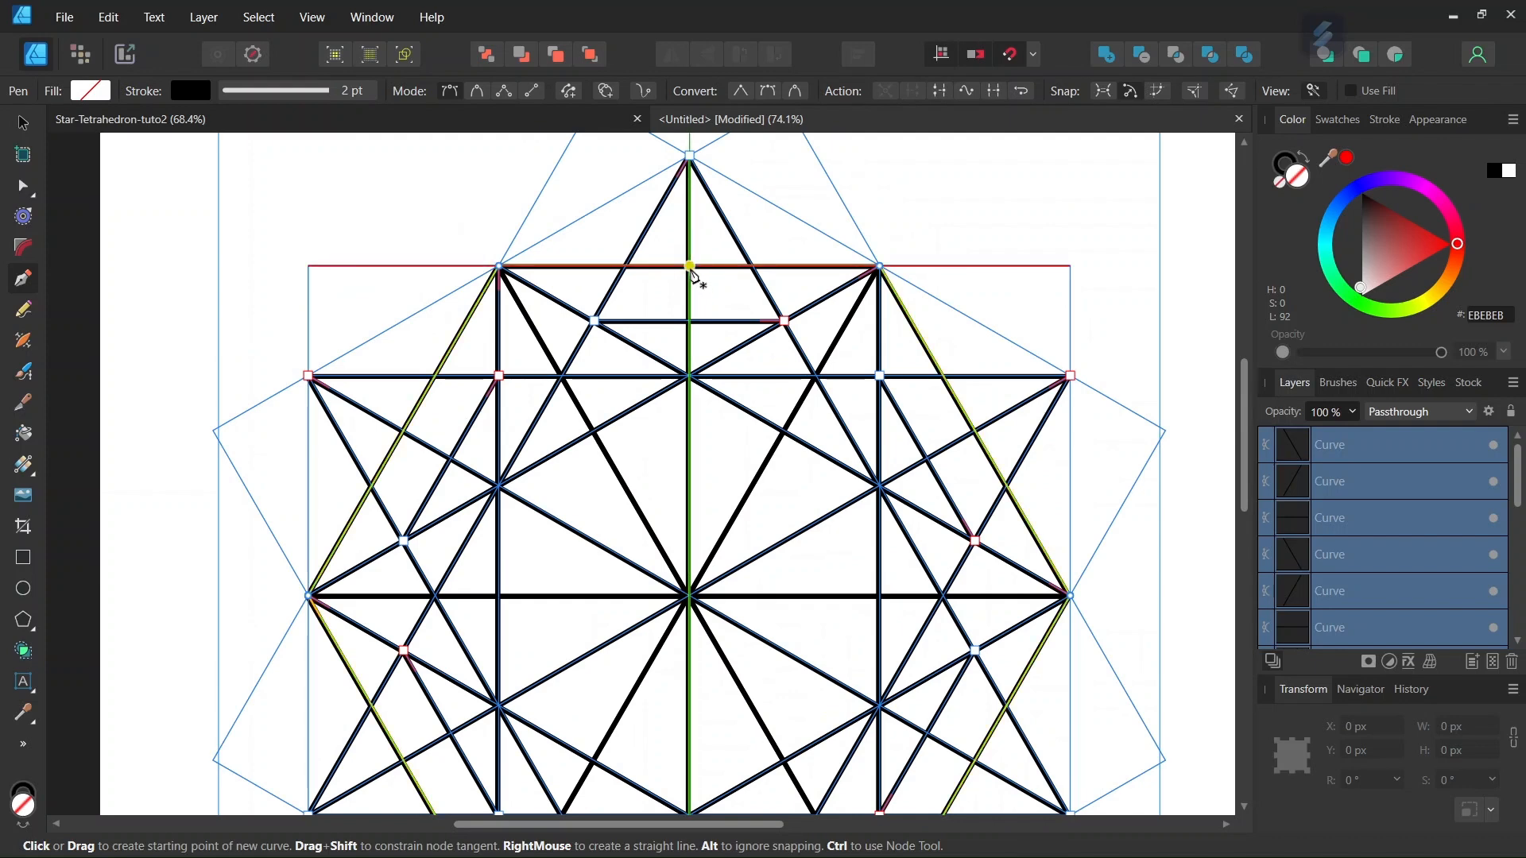
{"action": "left_click", "coordinate": [690, 267]}
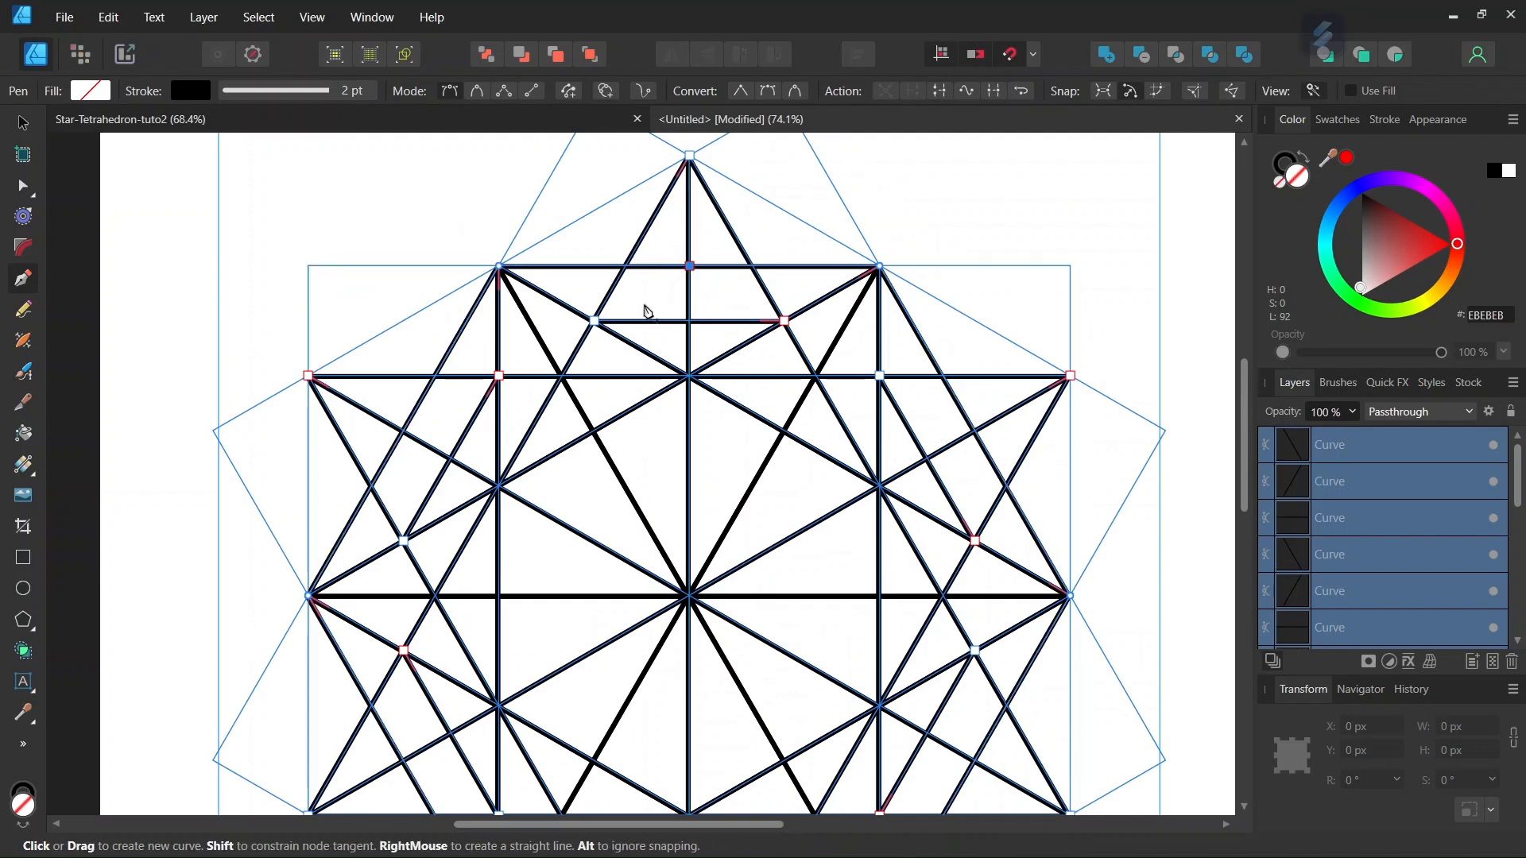
{"action": "left_click", "coordinate": [596, 321]}
{"action": "key", "text": "Escape"}
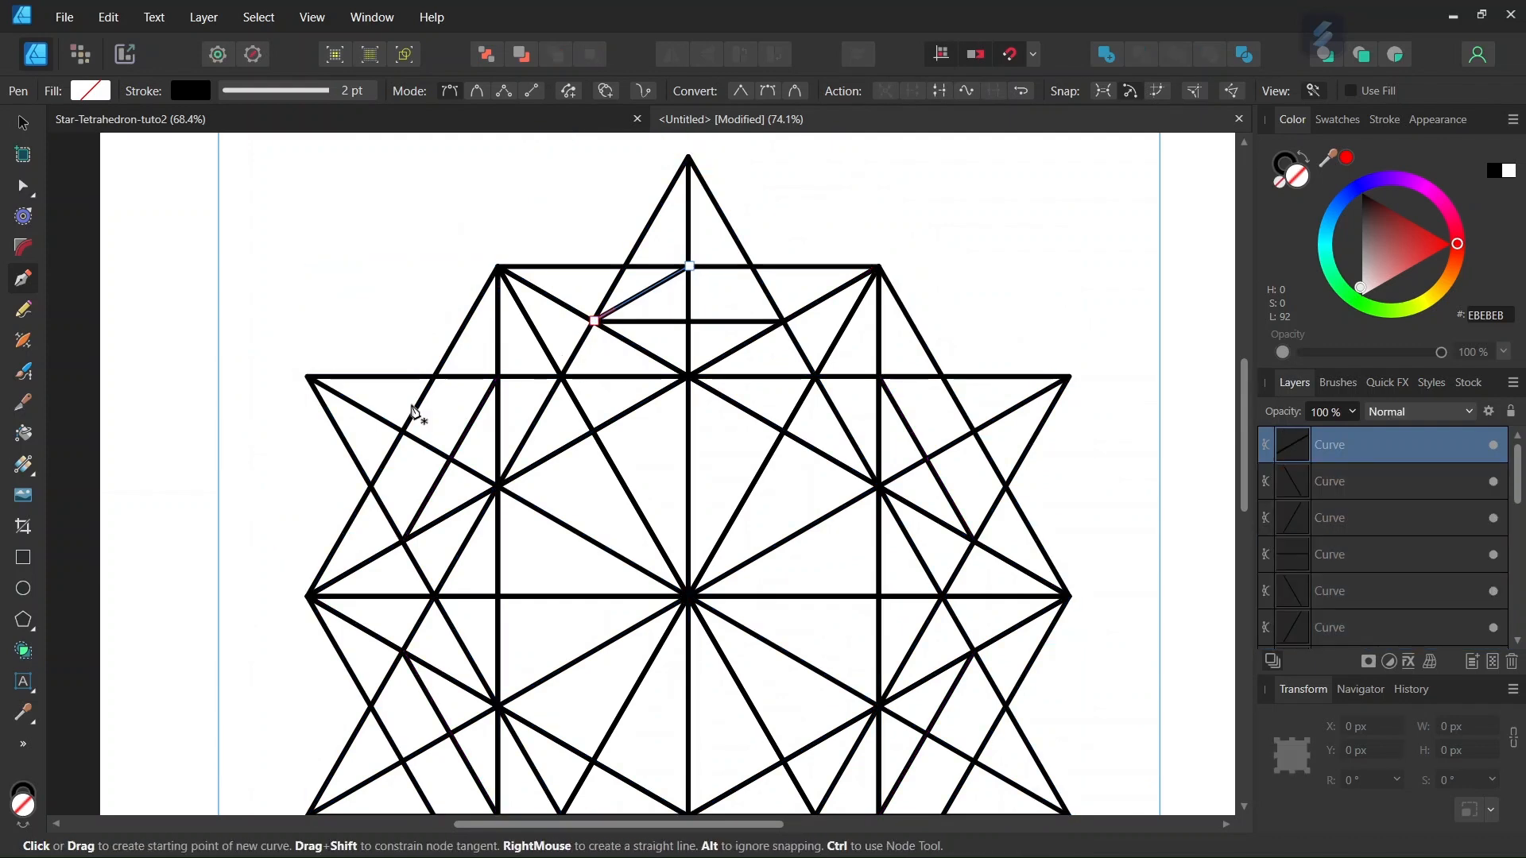
Step: Select all for snapping and draw a Pen line about 186.7 px long from the upper-left short diagonal's upper end to the hexagon's upper-left edge midpoint
{"action": "key", "text": "ctrl+a"}
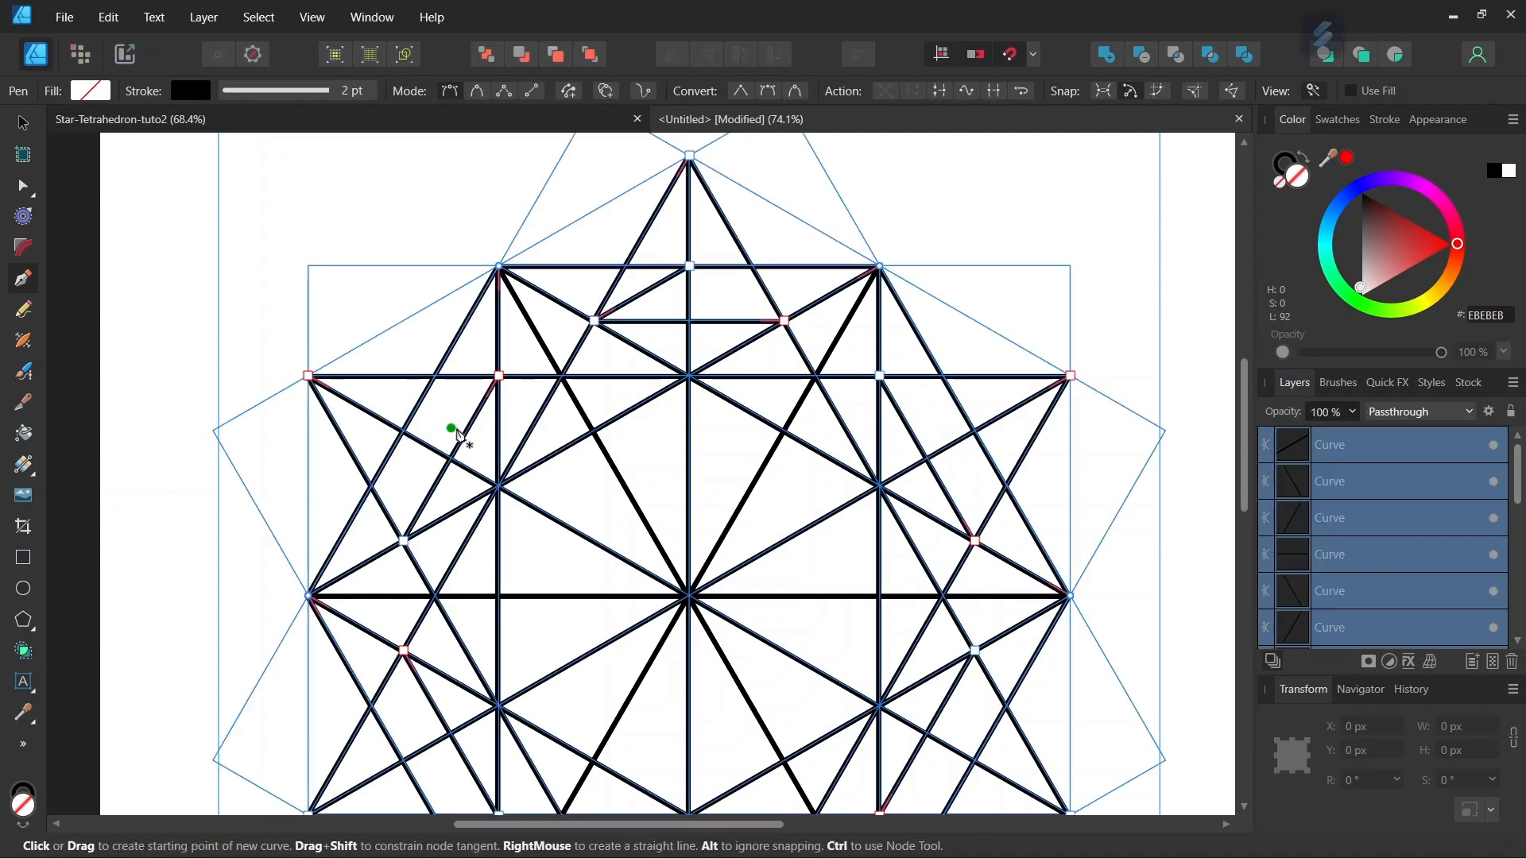
{"action": "scroll", "coordinate": [405, 429], "scroll_direction": "up", "scroll_amount": 1}
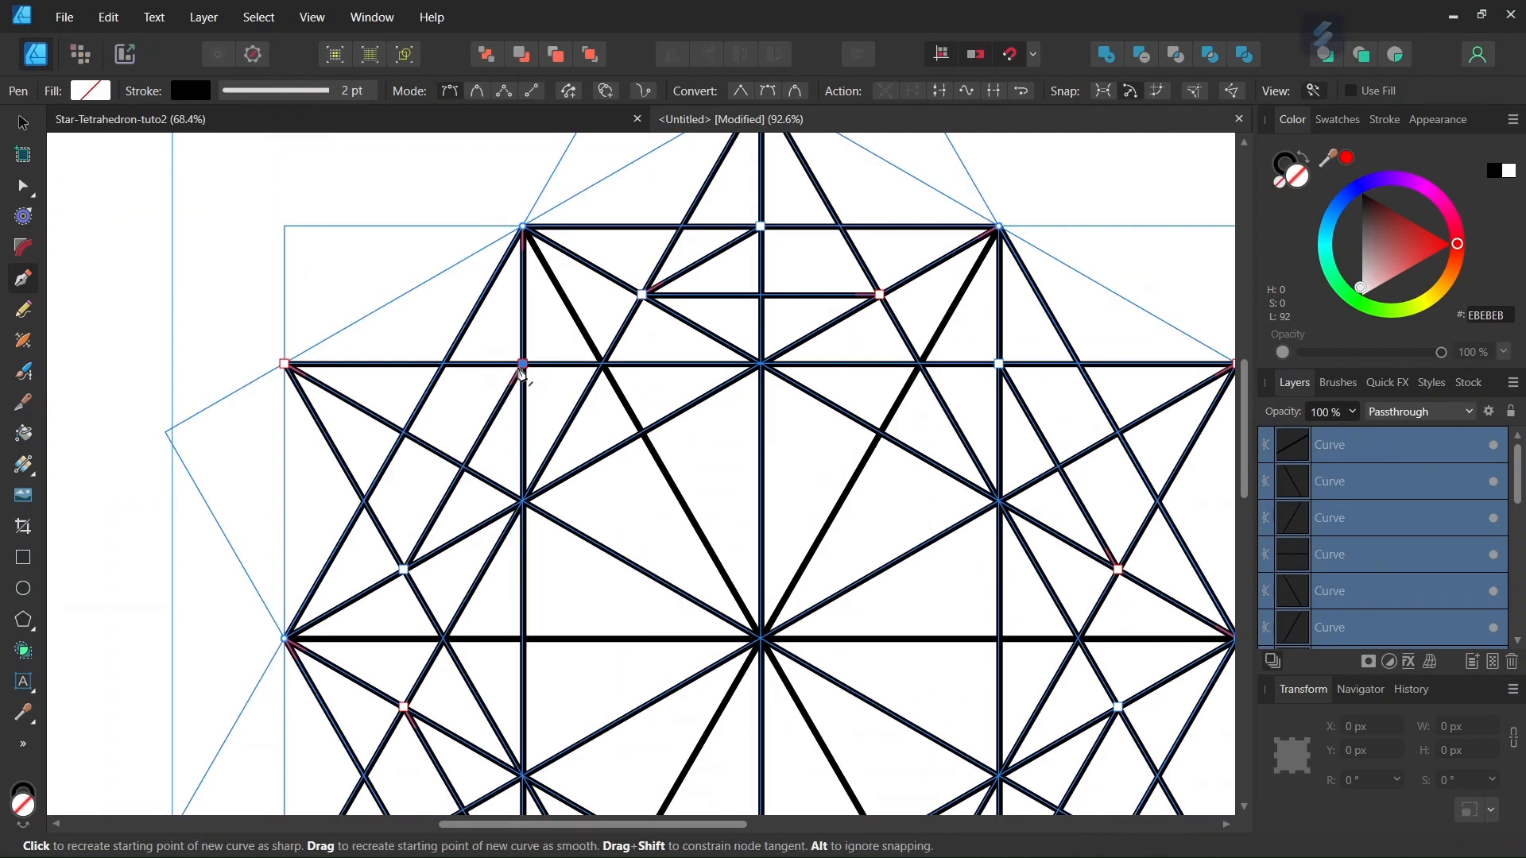
{"action": "left_click", "coordinate": [403, 431]}
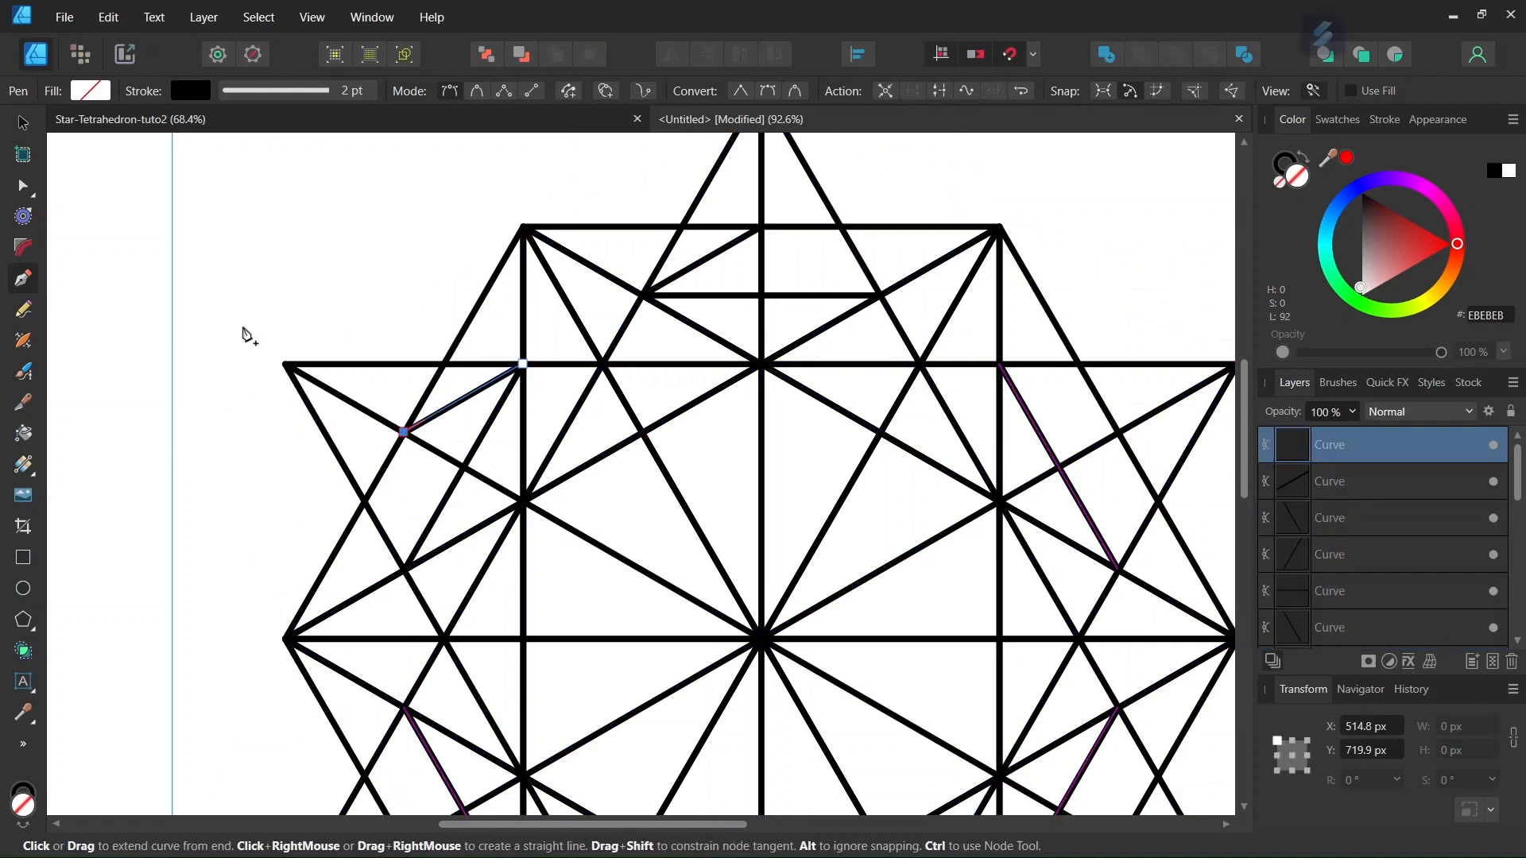
Step: Group the two new short lines and move the group's transform origin to the star's centre
{"action": "left_click", "coordinate": [23, 122]}
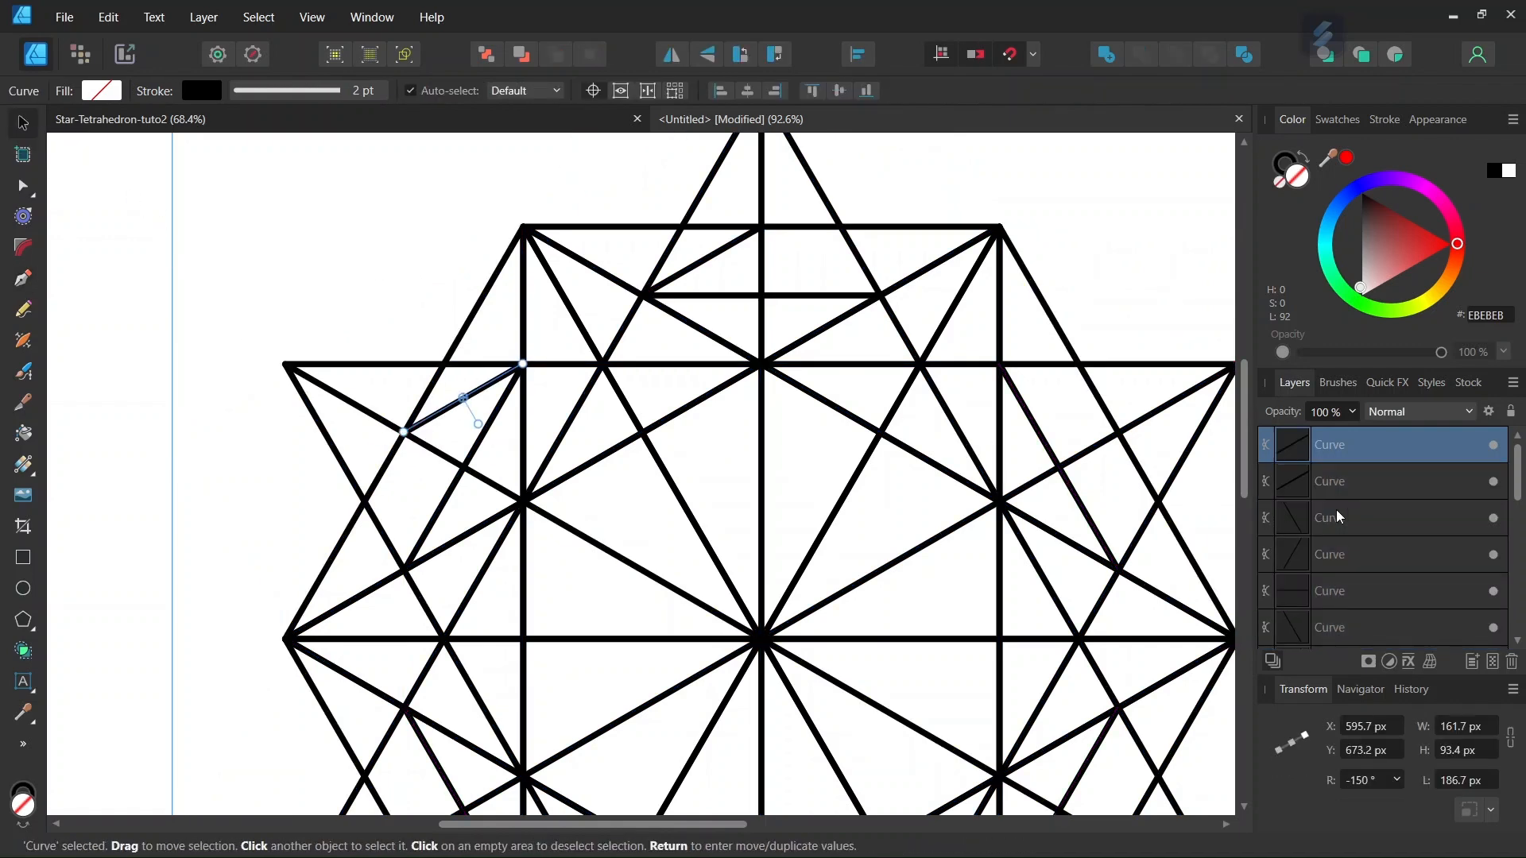
{"action": "left_click", "coordinate": [1340, 483], "text": "shift"}
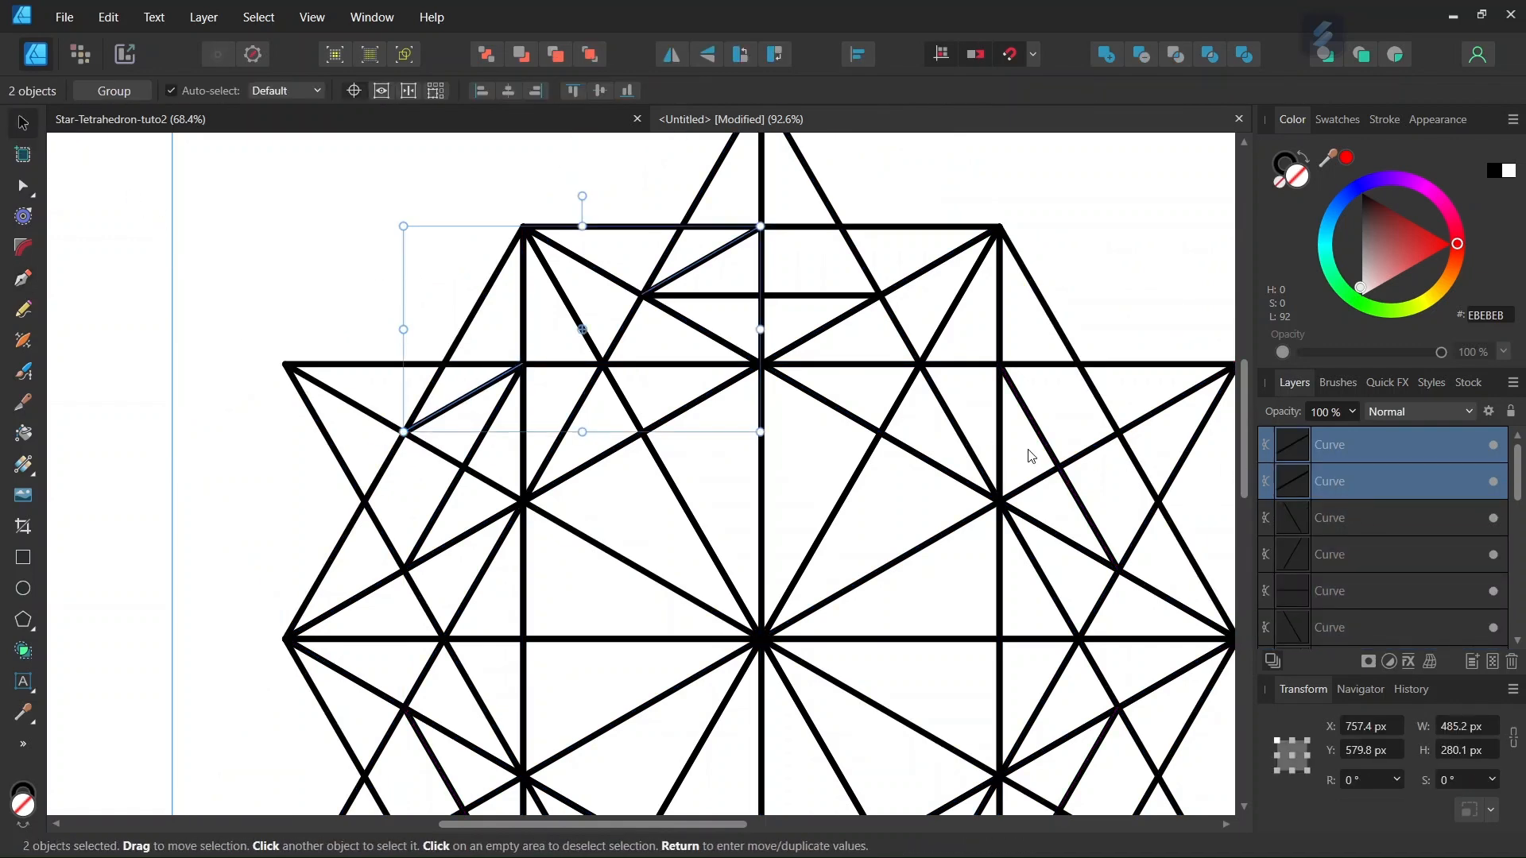
{"action": "key", "text": "ctrl+g"}
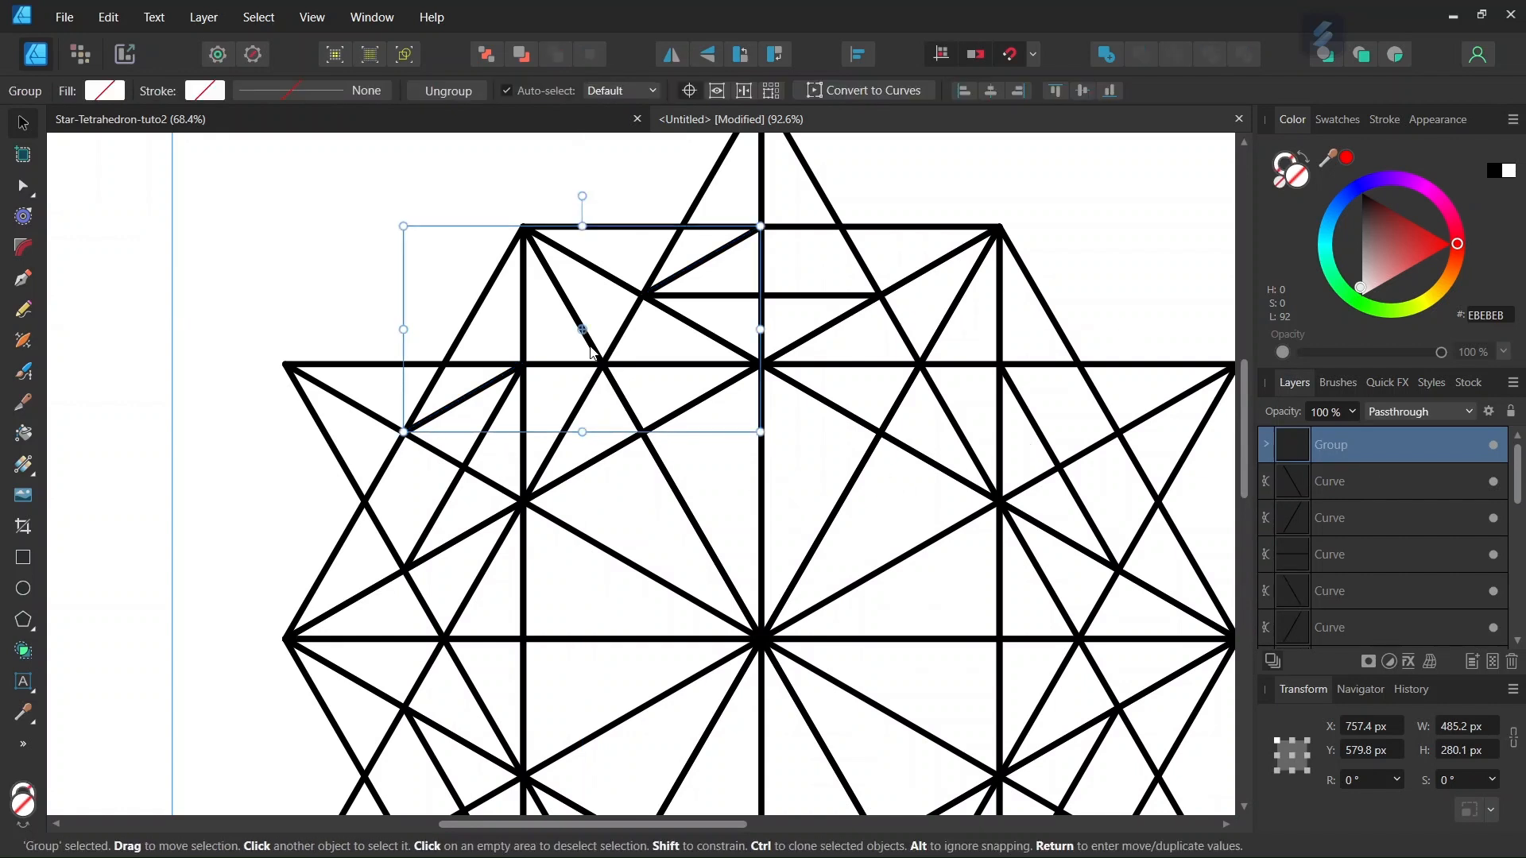
{"action": "left_click_drag", "start_coordinate": [583, 329], "coordinate": [765, 640]}
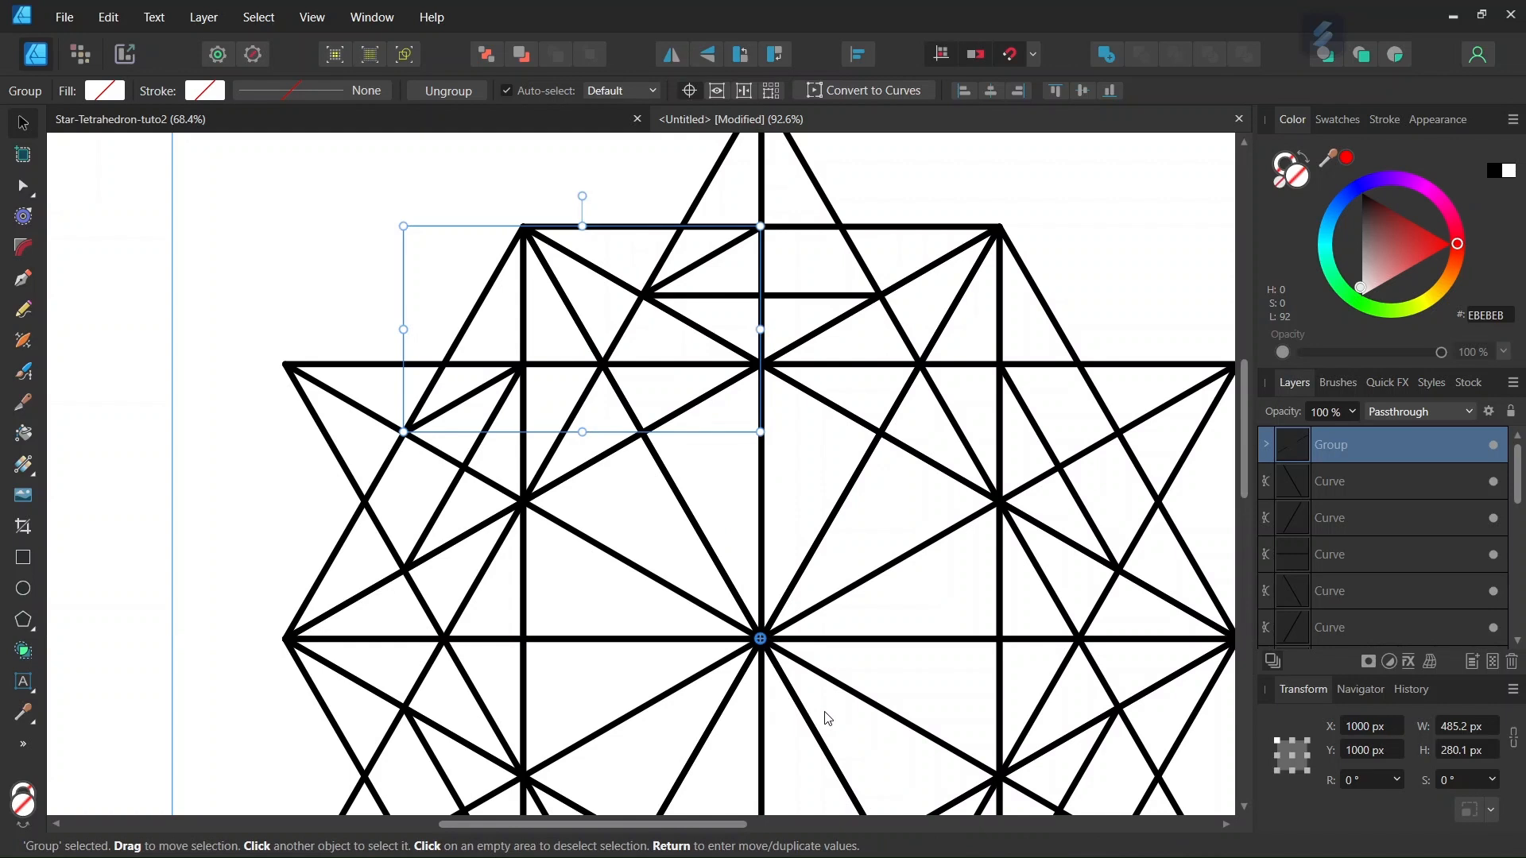
Step: Duplicate the two-line group as 5 copies rotated 60° about the star's centre, then deselect
{"action": "key", "text": "Return"}
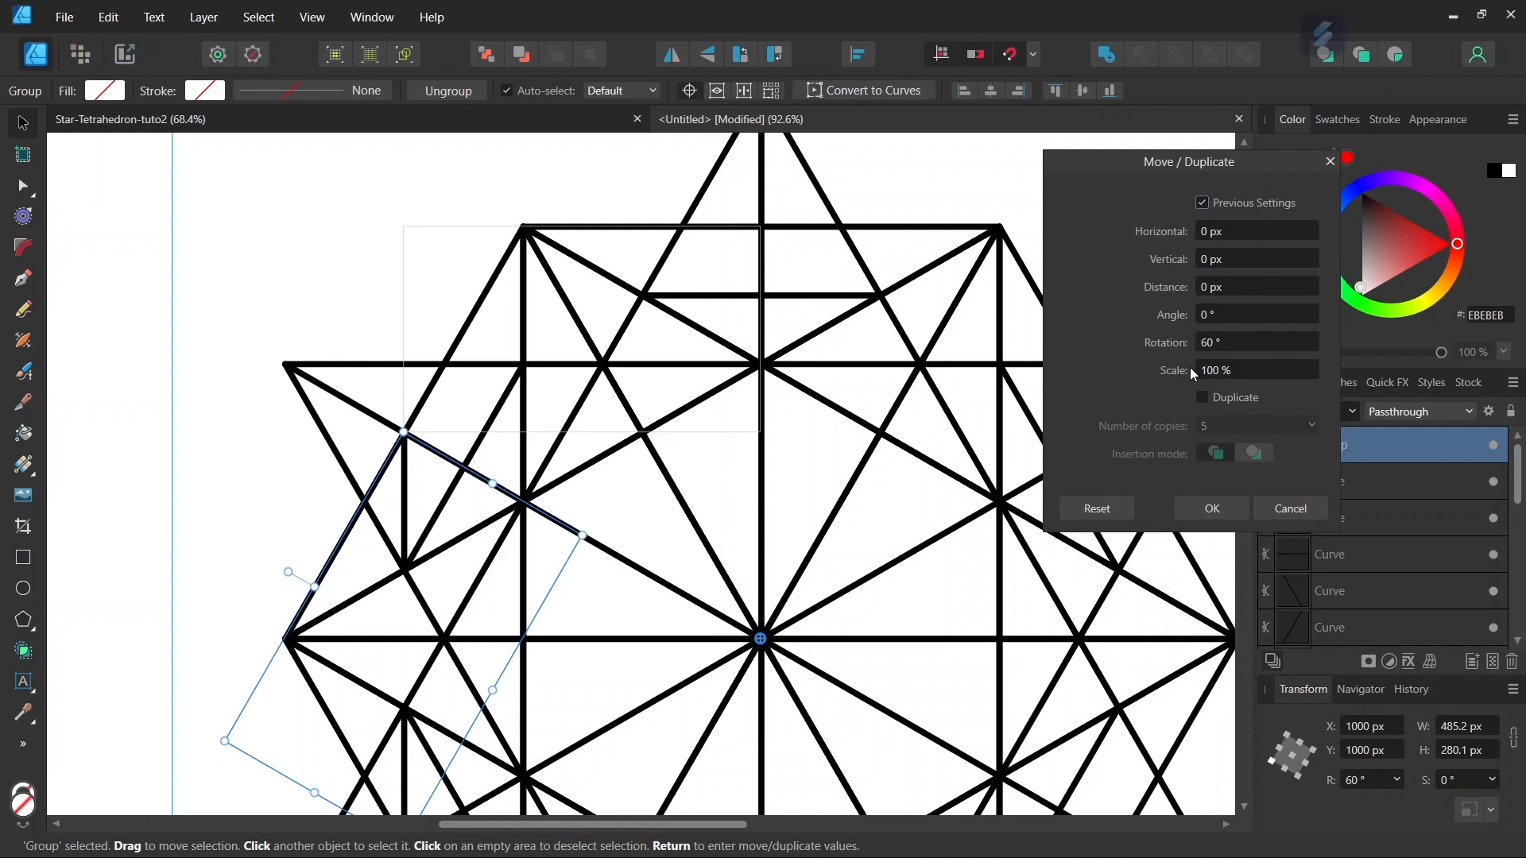
{"action": "left_click", "coordinate": [1204, 397]}
{"action": "left_click", "coordinate": [1211, 509]}
{"action": "scroll", "coordinate": [883, 500], "scroll_direction": "down", "scroll_amount": 1, "text": "ctrl"}
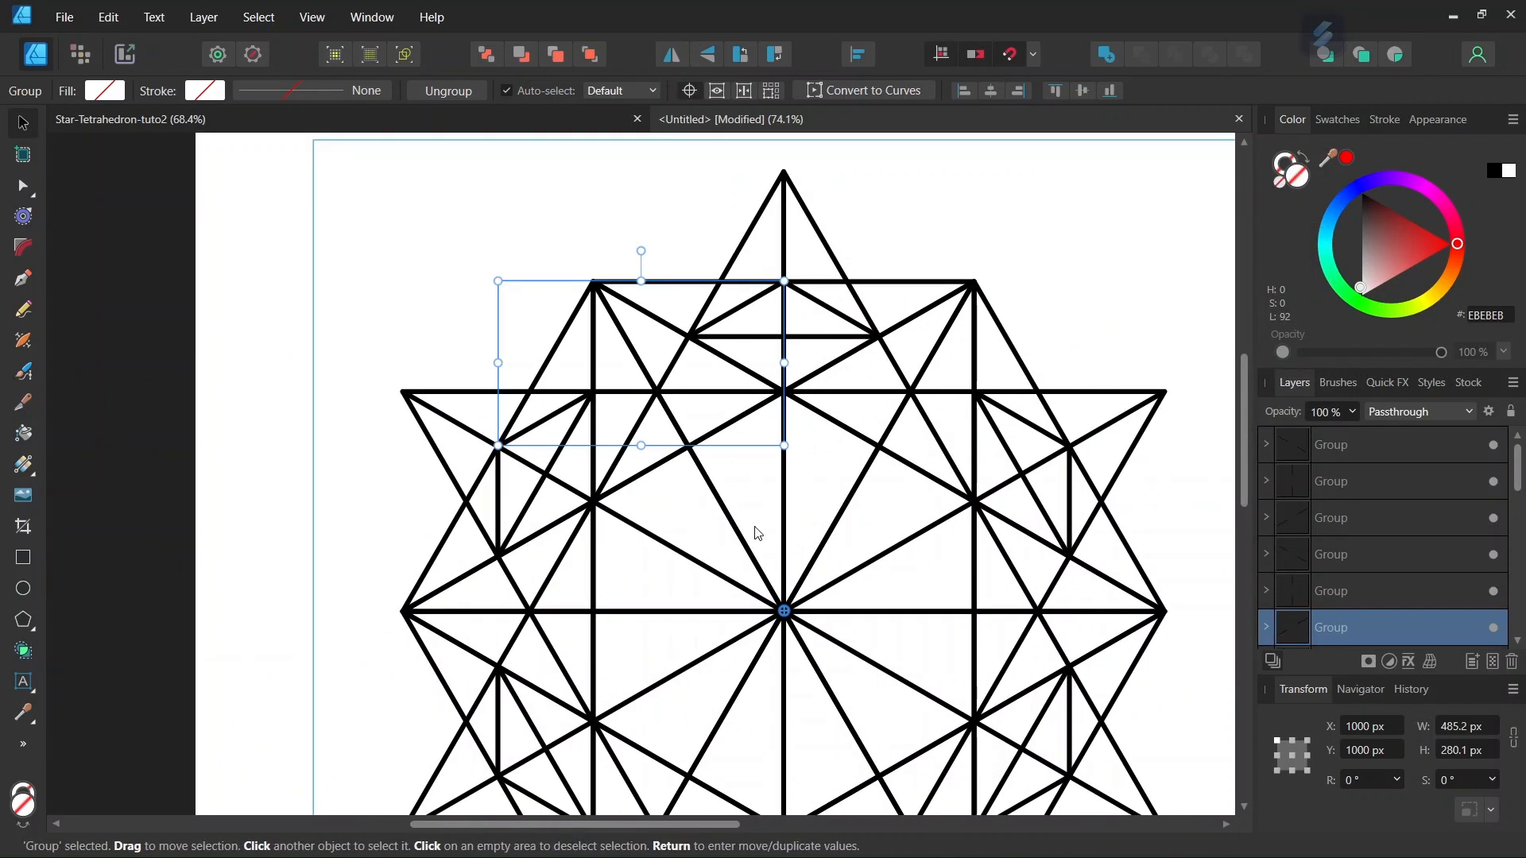
{"action": "scroll", "coordinate": [821, 573], "scroll_direction": "down", "scroll_amount": 2}
{"action": "scroll", "coordinate": [821, 573], "scroll_direction": "down", "scroll_amount": 1}
{"action": "left_click", "coordinate": [1076, 259]}
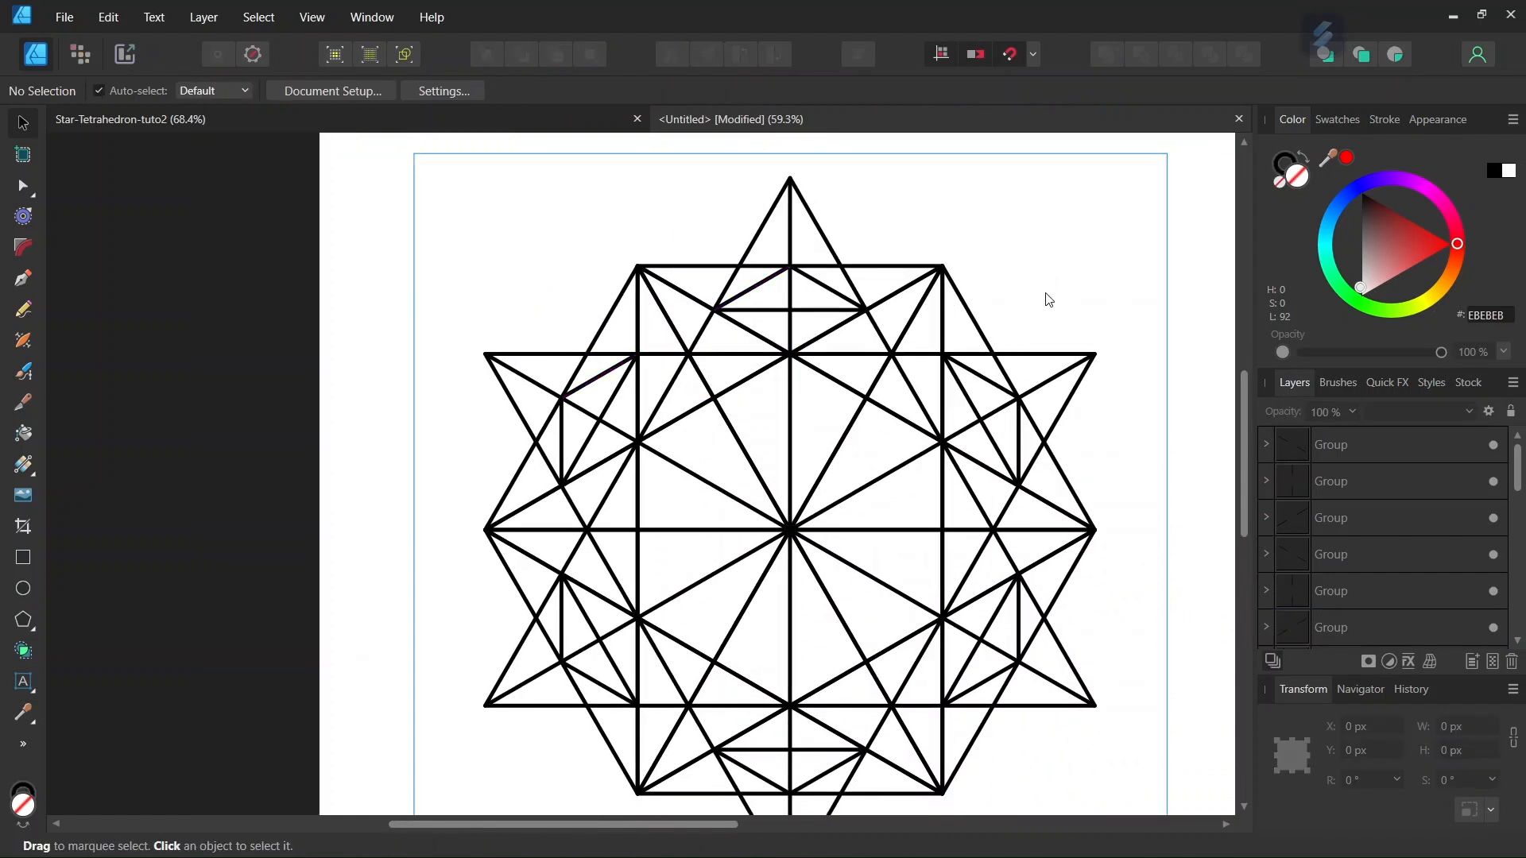
Step: Select all objects for snapping and draw a horizontal Pen line about 970.4 px long between the lower ends of the upper two short vertical lines
{"action": "key", "text": "ctrl+a"}
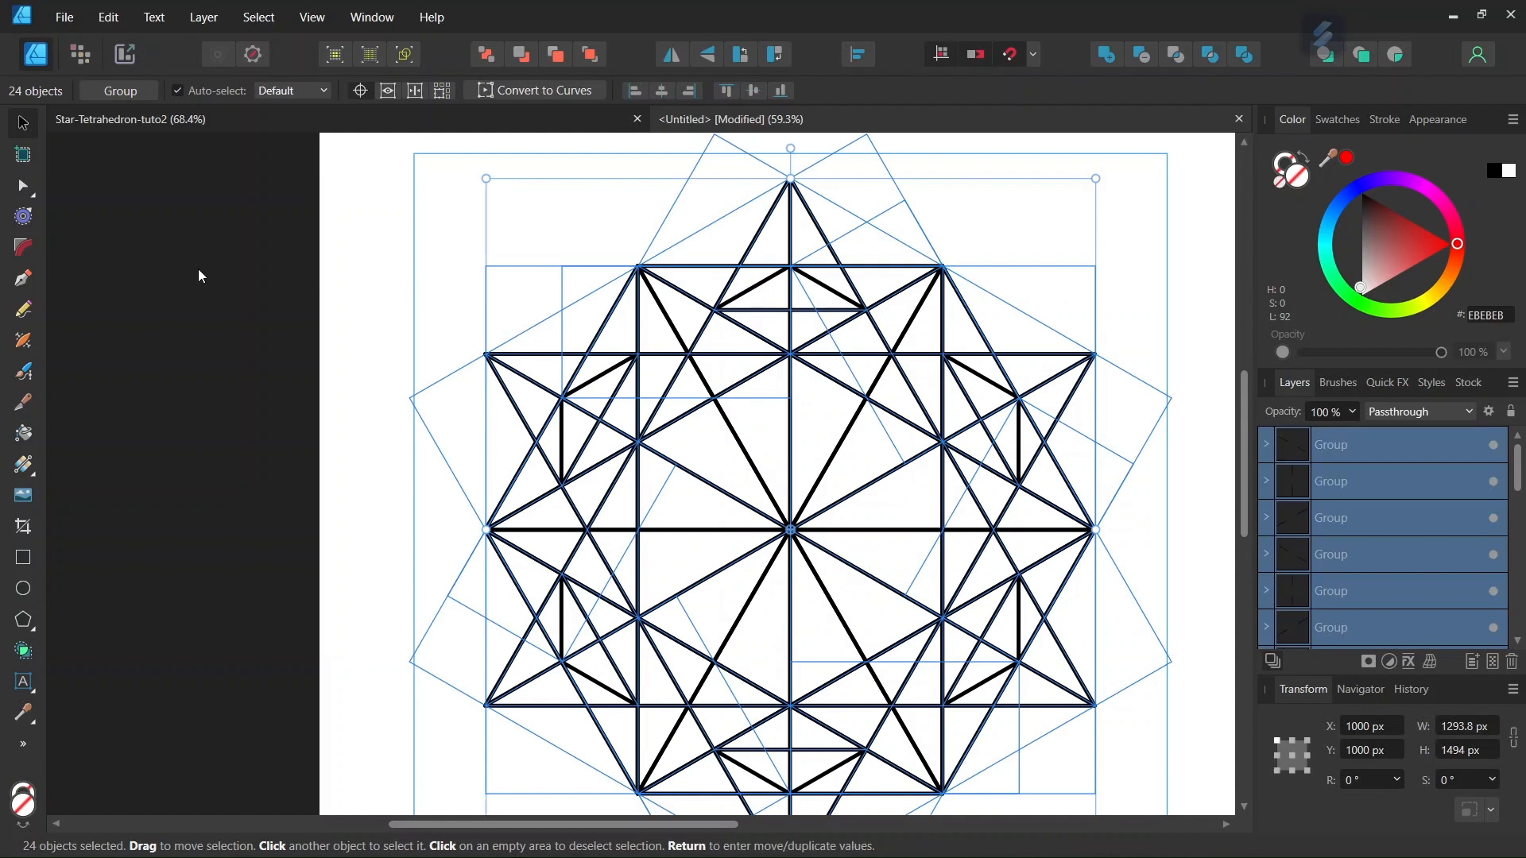
{"action": "left_click", "coordinate": [24, 280]}
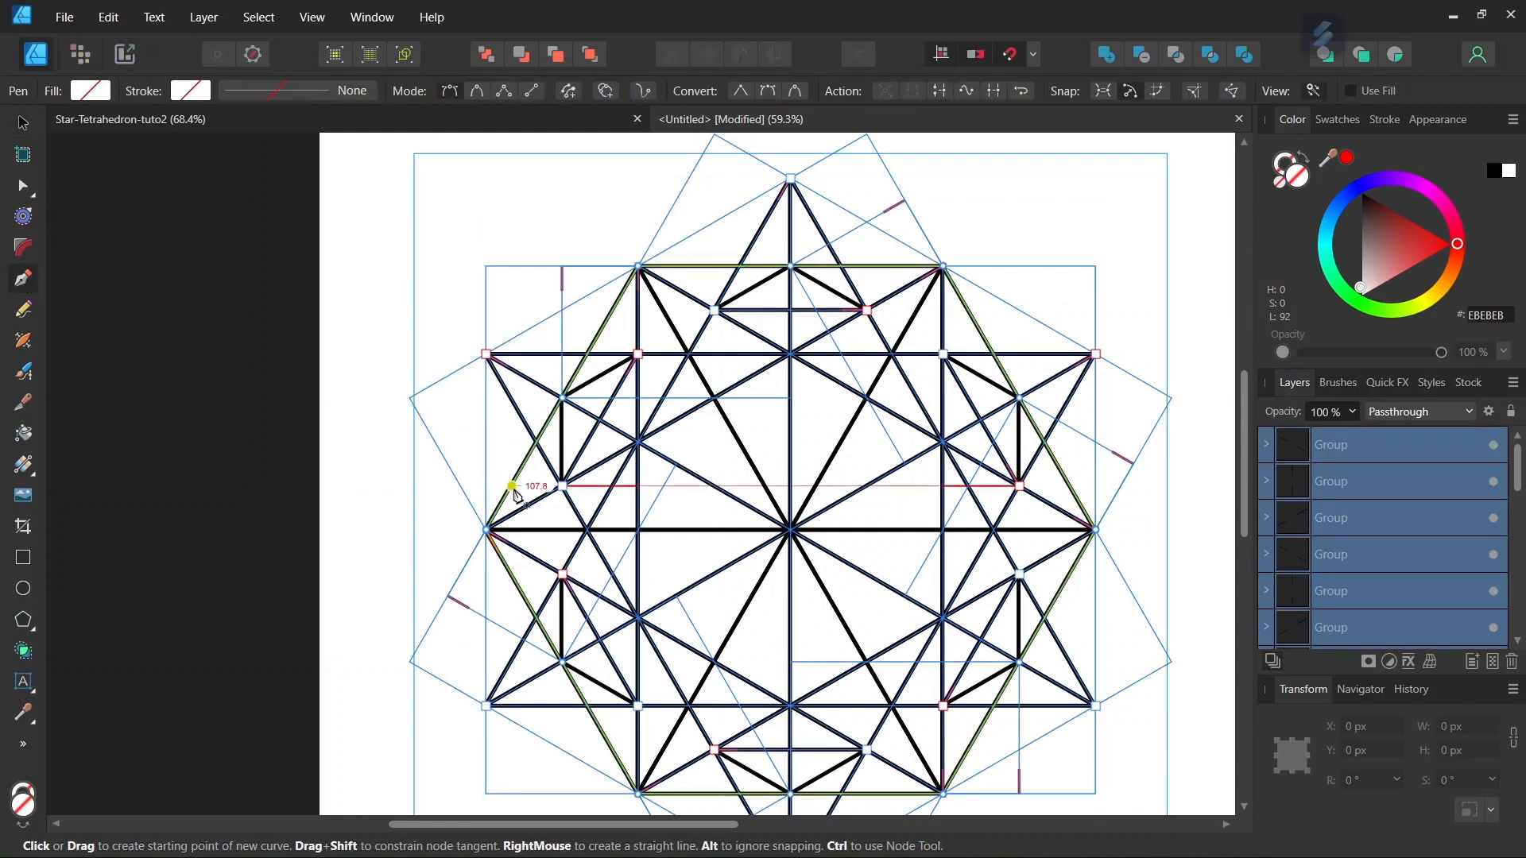
{"action": "left_click", "coordinate": [563, 486]}
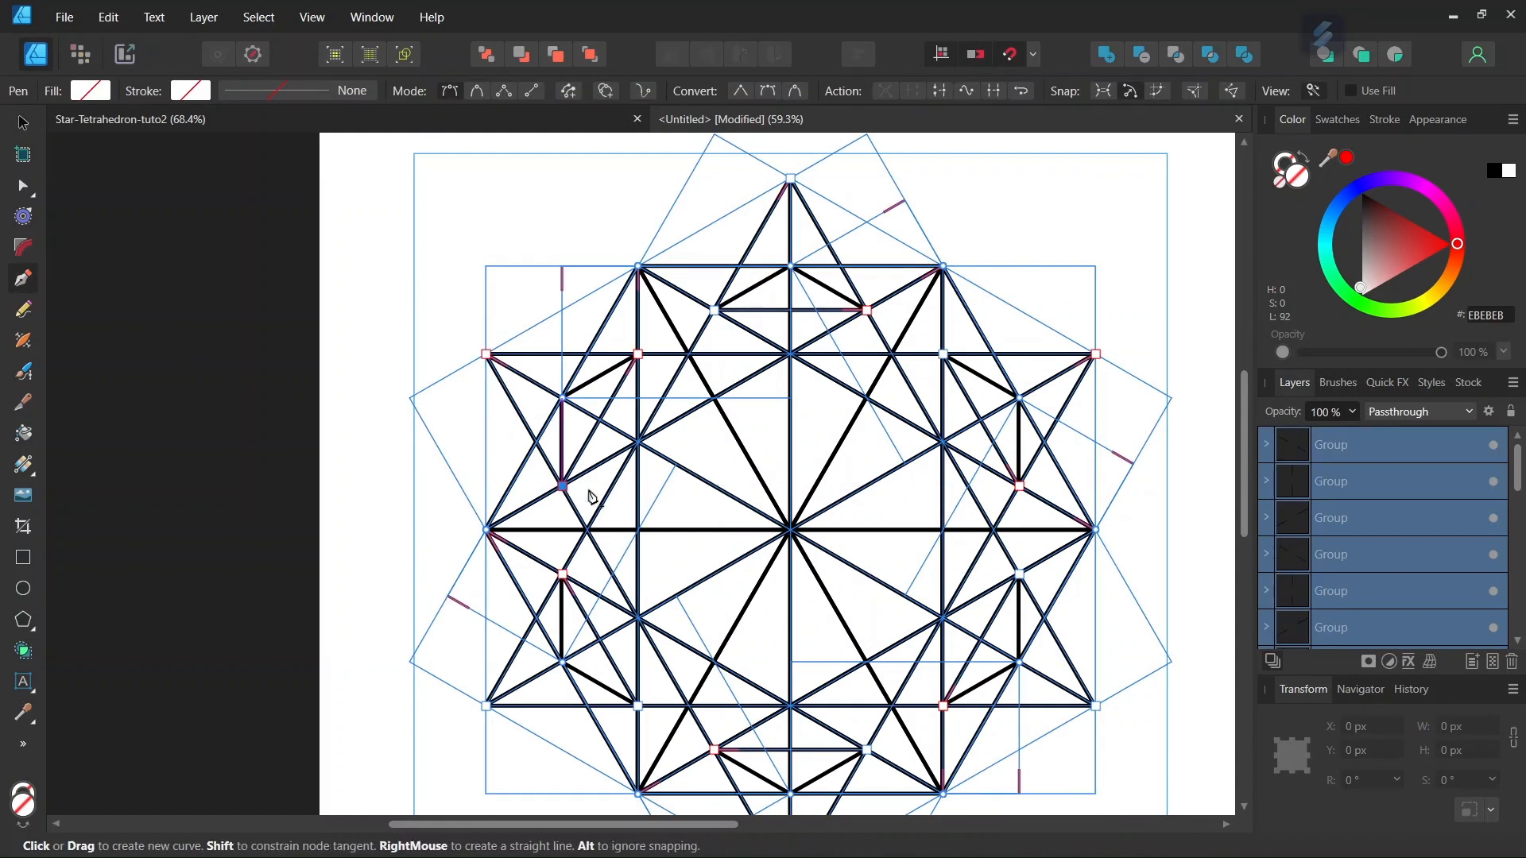
{"action": "left_click", "coordinate": [1020, 486]}
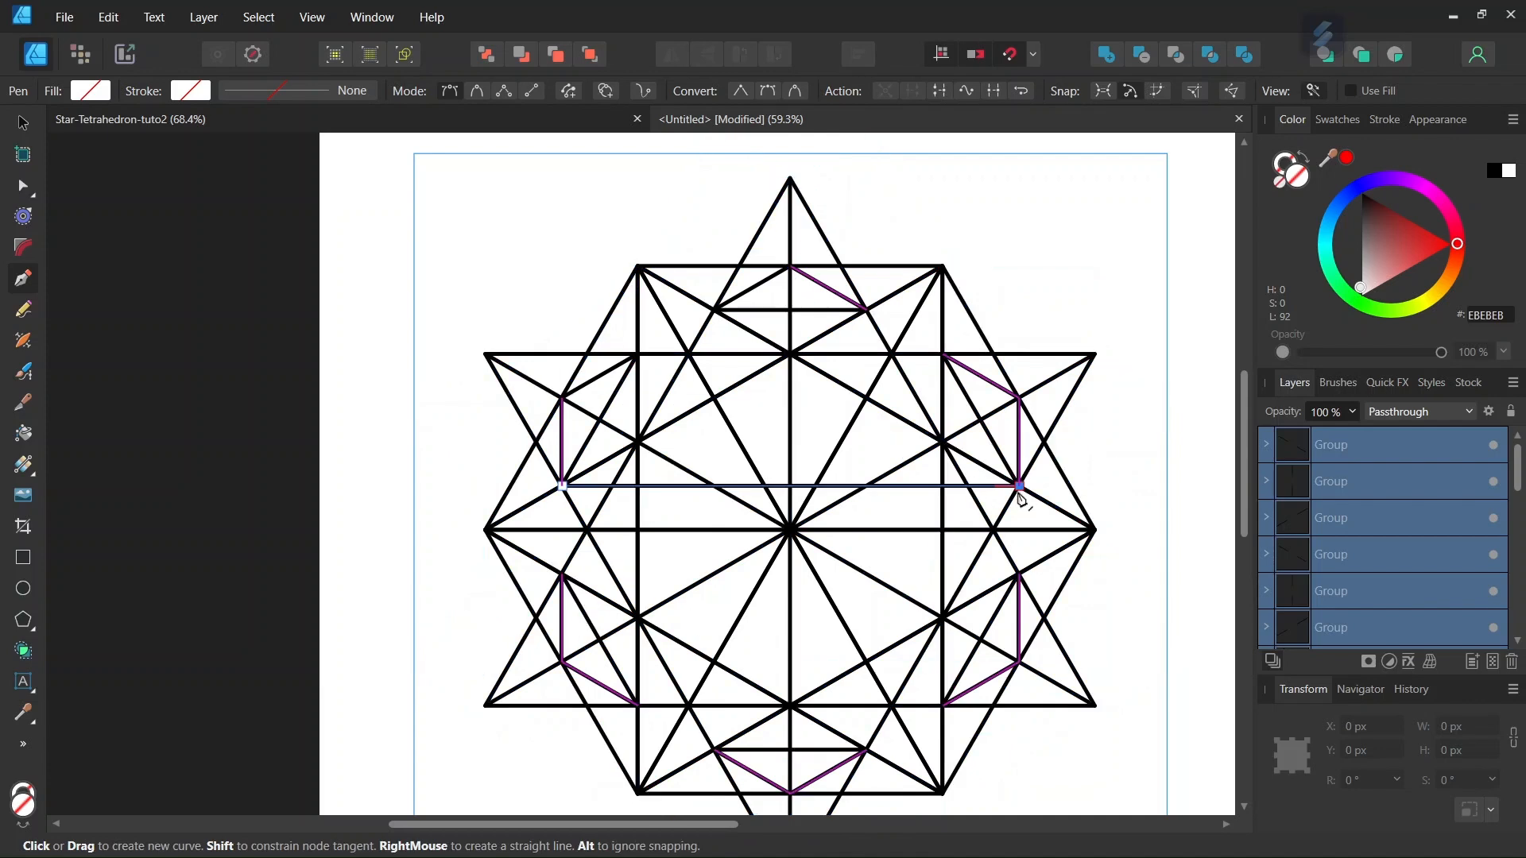
{"action": "scroll", "coordinate": [1020, 485], "scroll_direction": "up", "scroll_amount": 2}
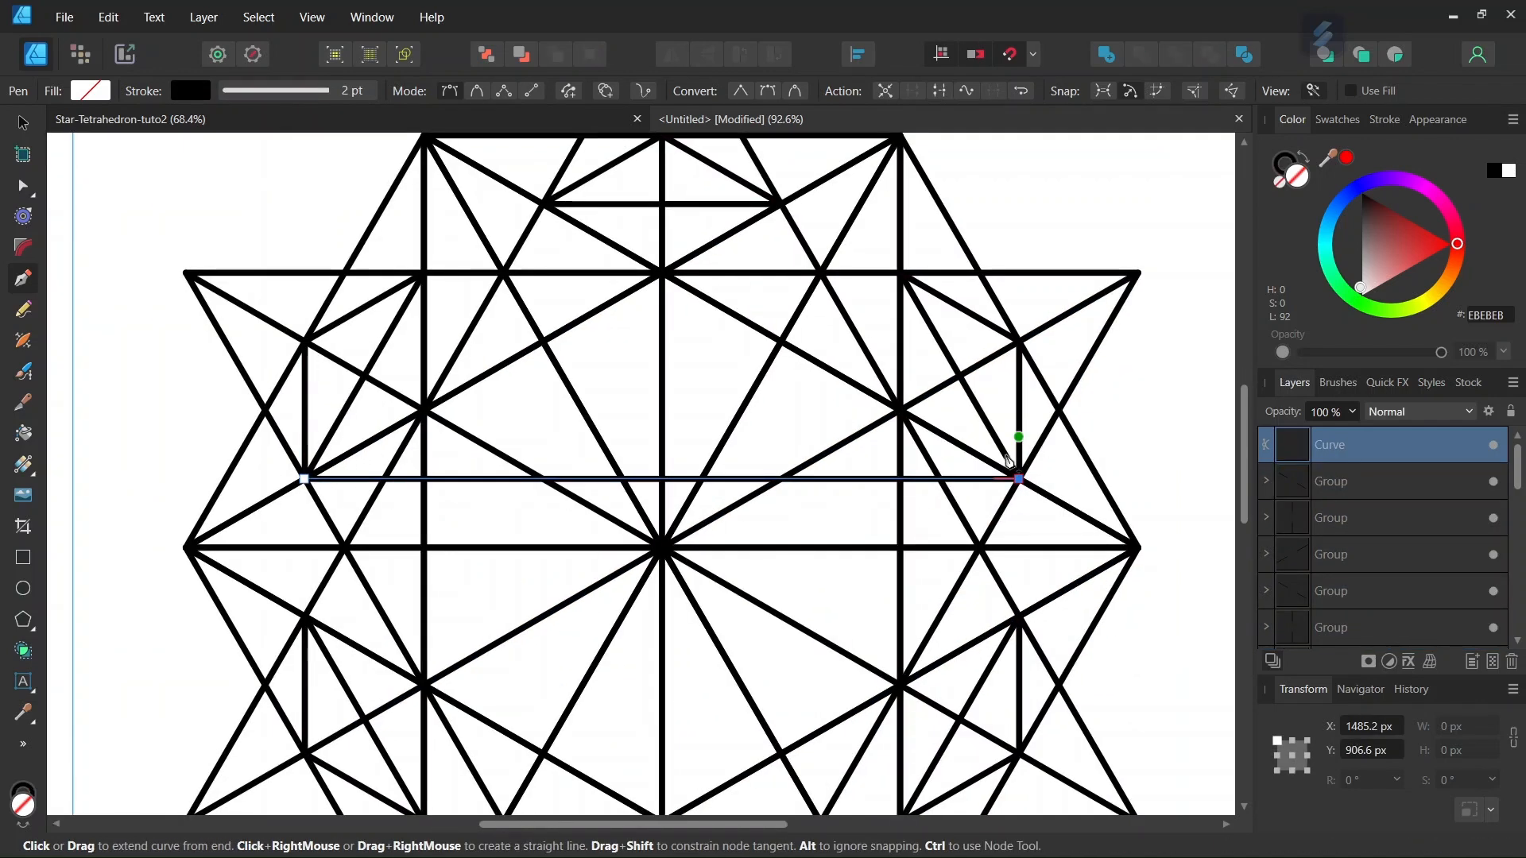
Step: Move the long horizontal line's transform origin to the star's centre and duplicate it as 5 copies rotated 60°, then deselect
{"action": "left_click", "coordinate": [24, 124]}
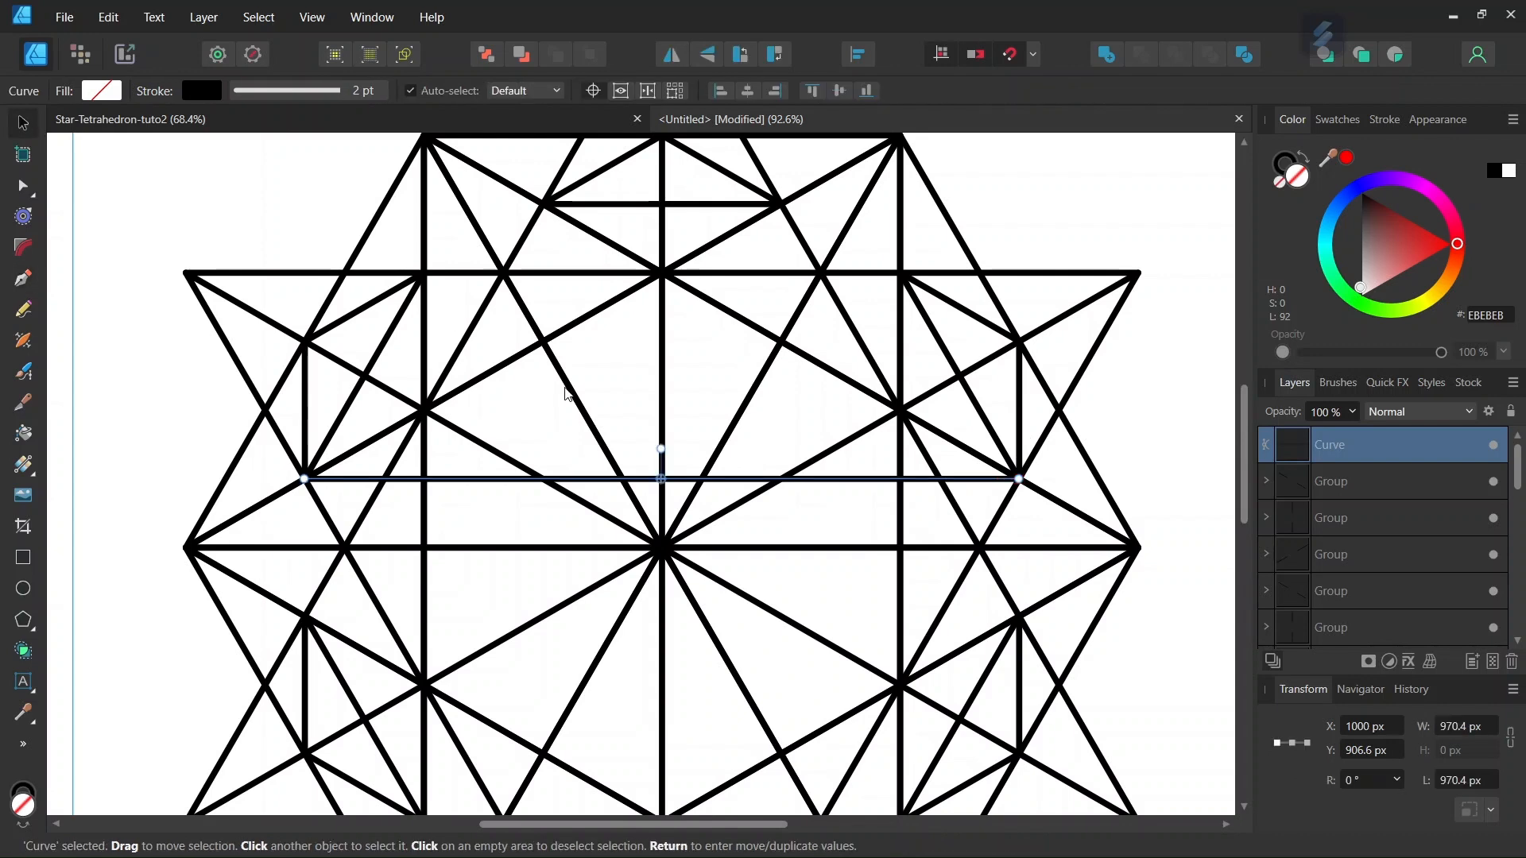
{"action": "left_click_drag", "start_coordinate": [661, 479], "coordinate": [661, 548]}
{"action": "key", "text": "Return"}
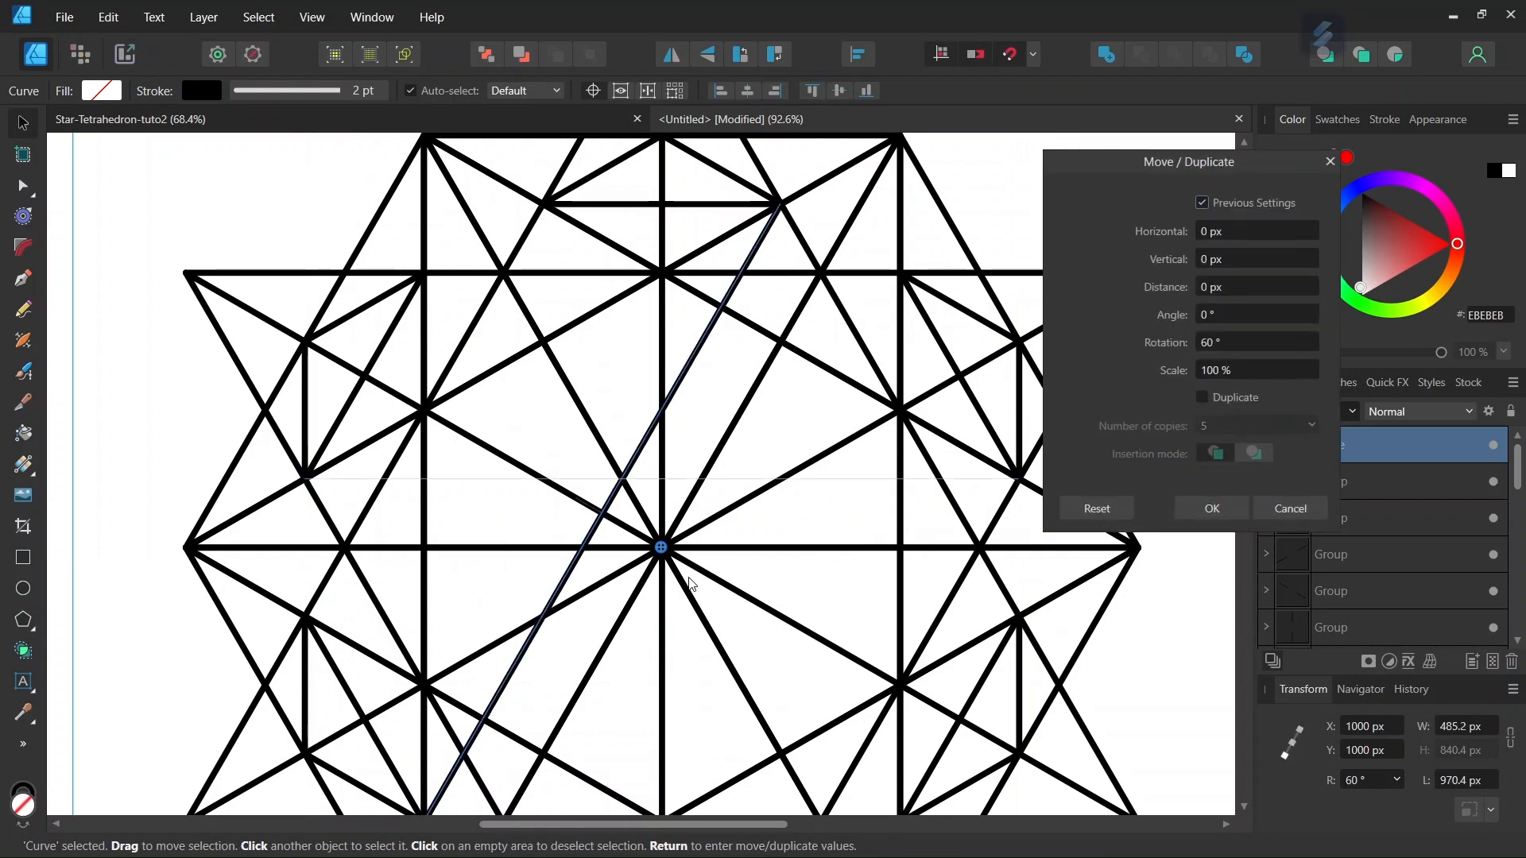
{"action": "left_click", "coordinate": [1204, 404]}
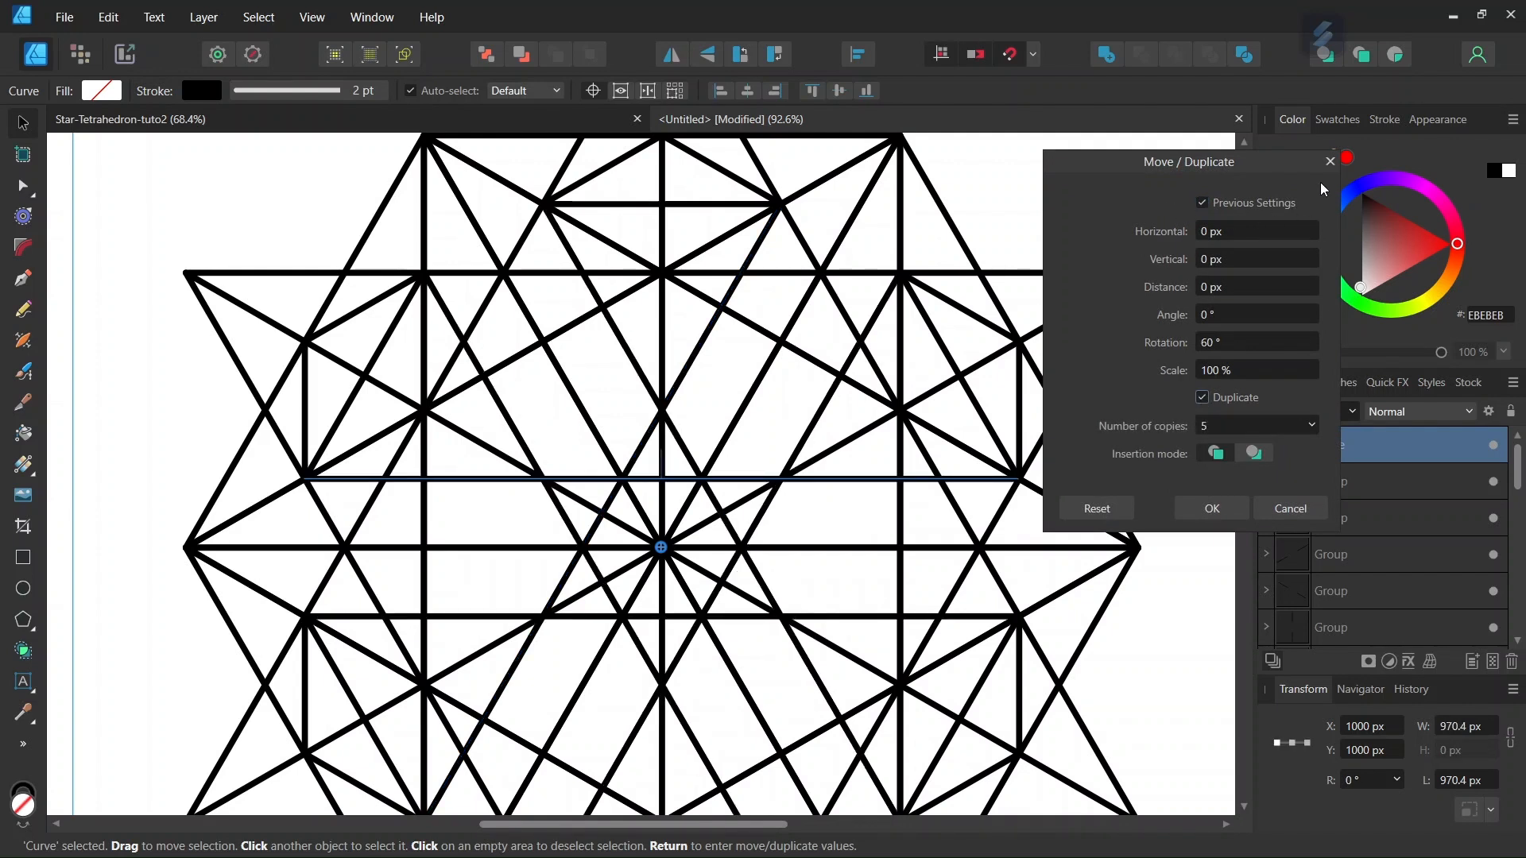
{"action": "left_click", "coordinate": [1214, 513]}
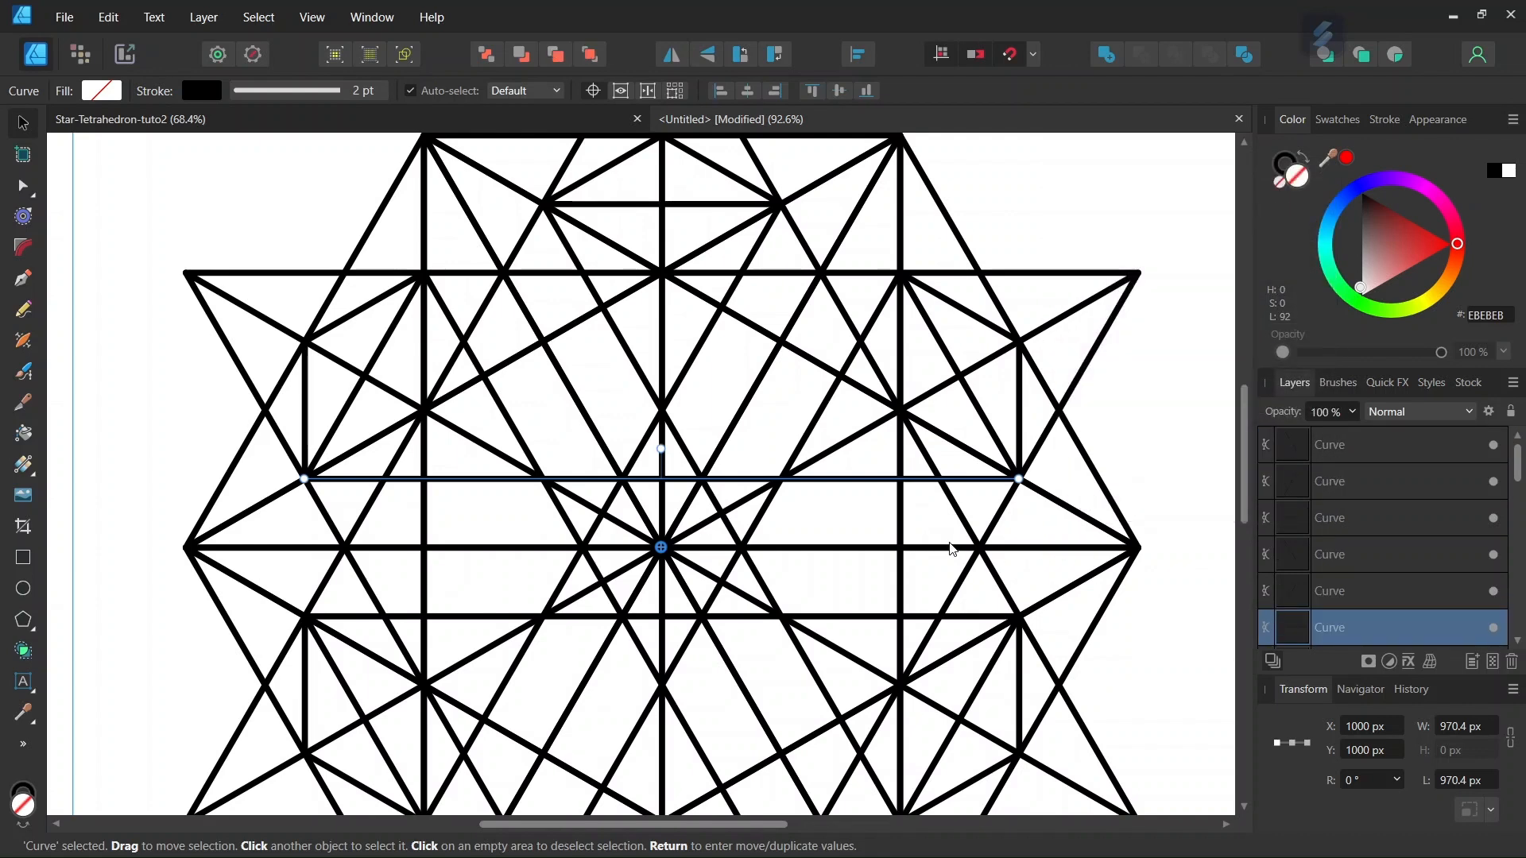
{"action": "left_click", "coordinate": [920, 538]}
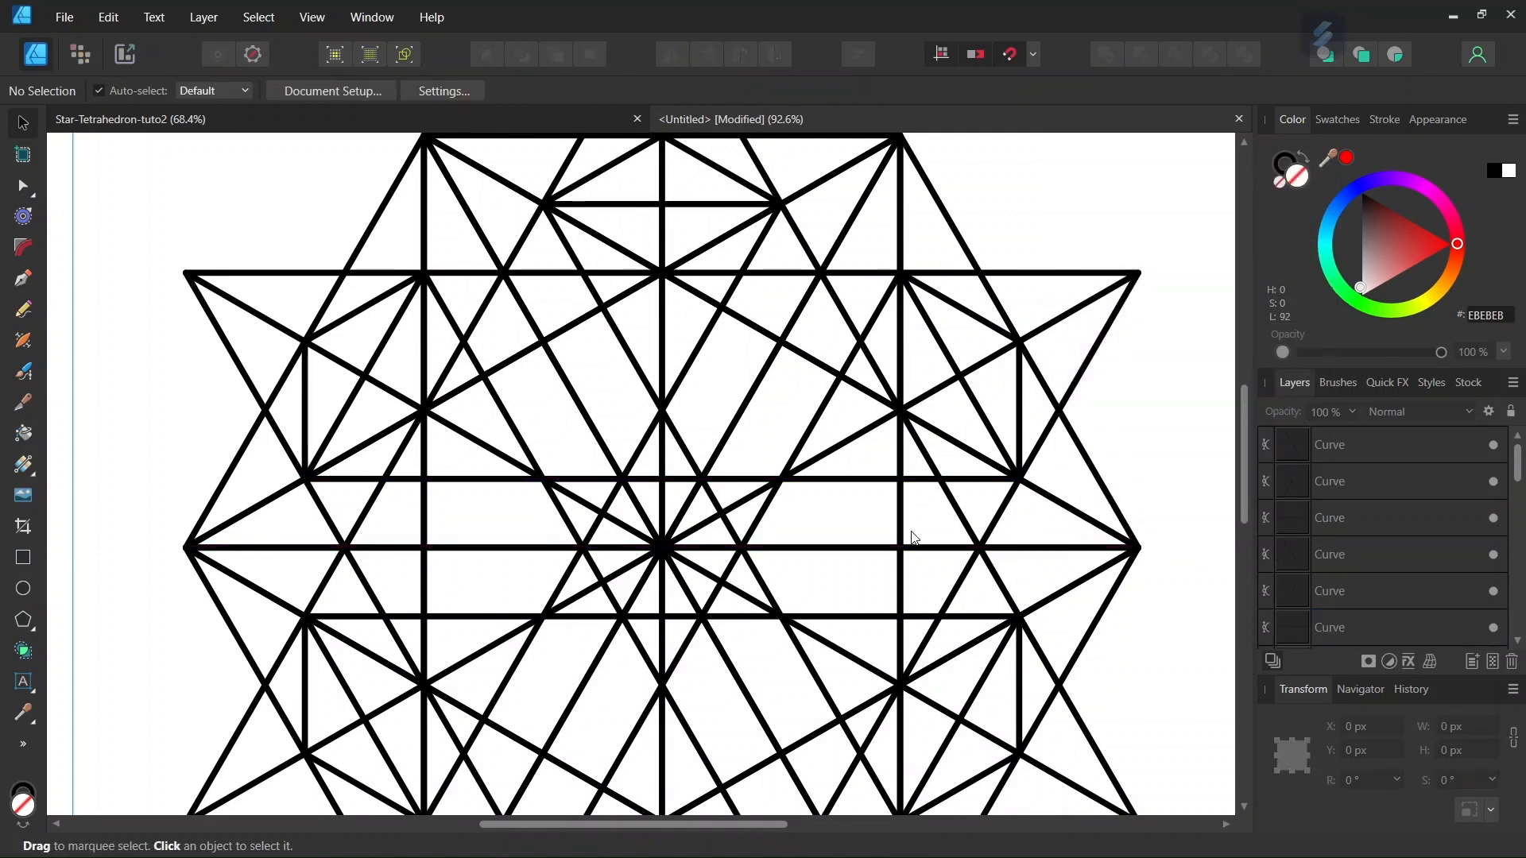
Step: Select all for snapping and draw a horizontal Pen line about 970.4 px long between the upper ends of the upper two short vertical lines
{"action": "key", "text": "ctrl+a"}
{"action": "left_click", "coordinate": [23, 279]}
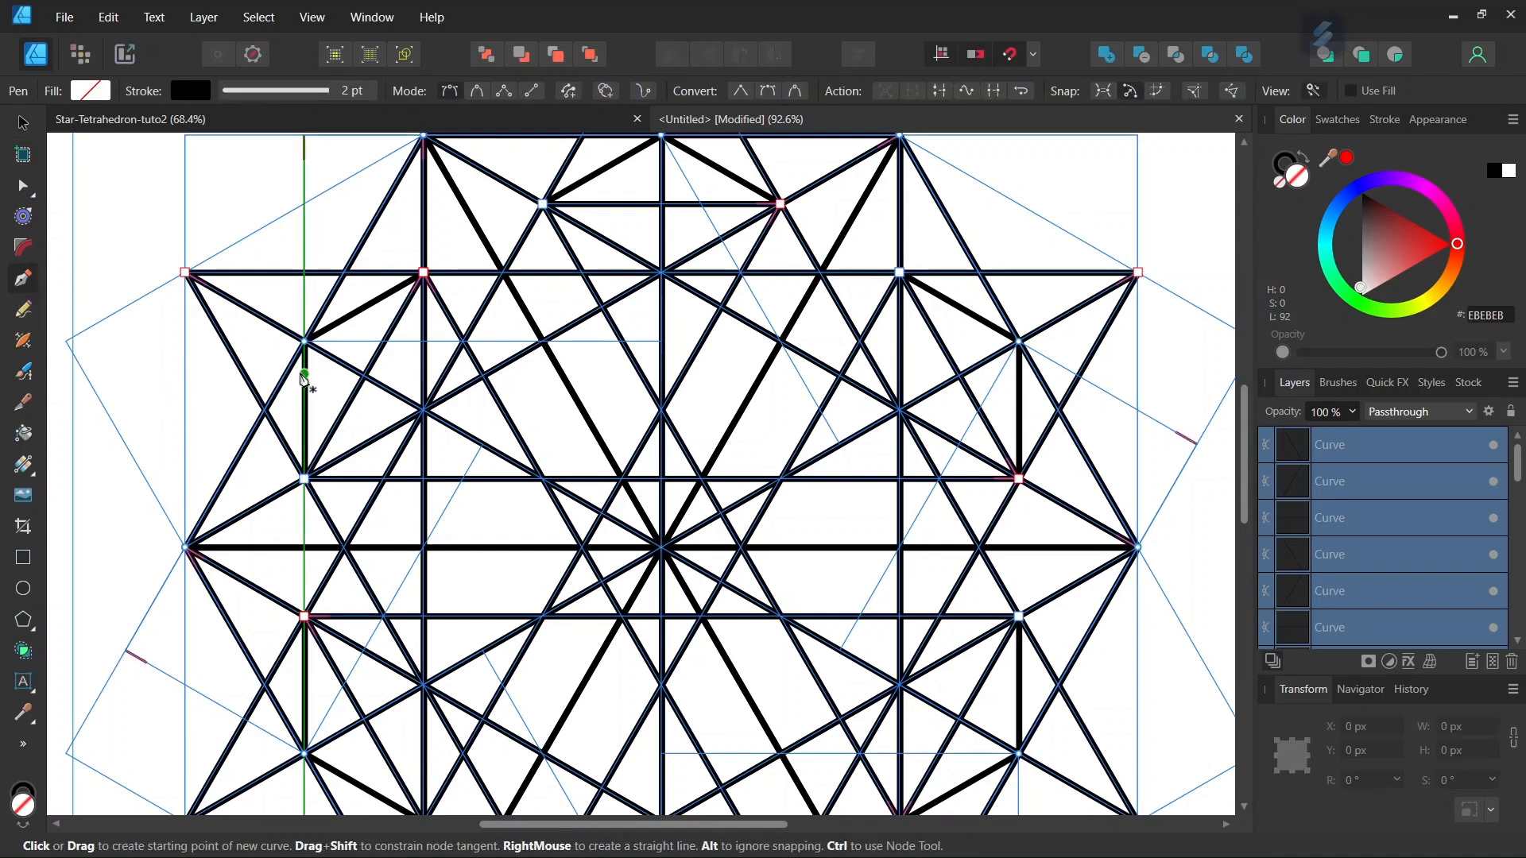
{"action": "left_click", "coordinate": [305, 342]}
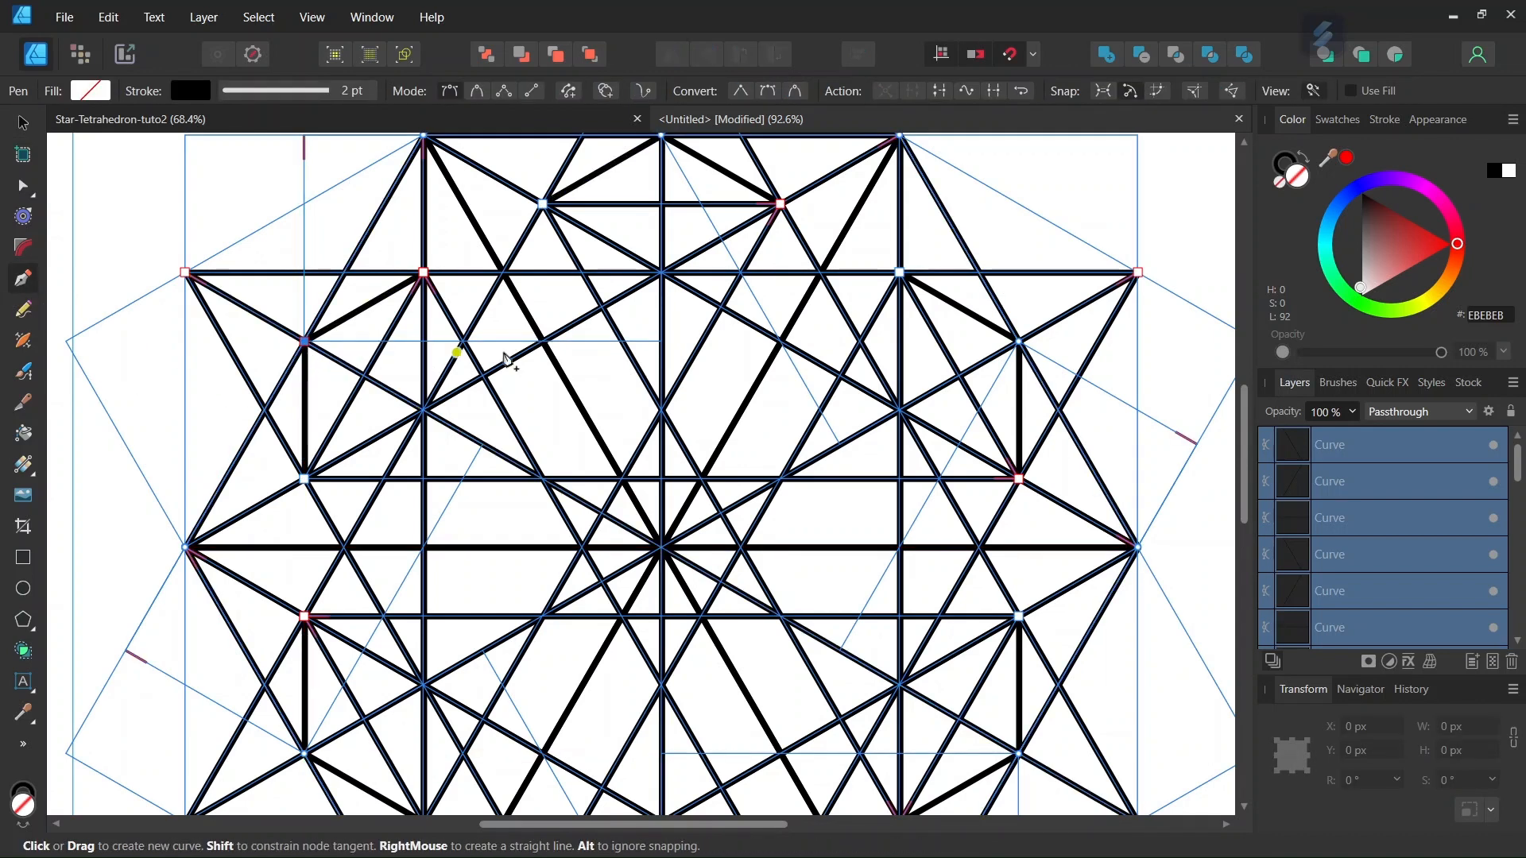
{"action": "left_click", "coordinate": [1020, 342]}
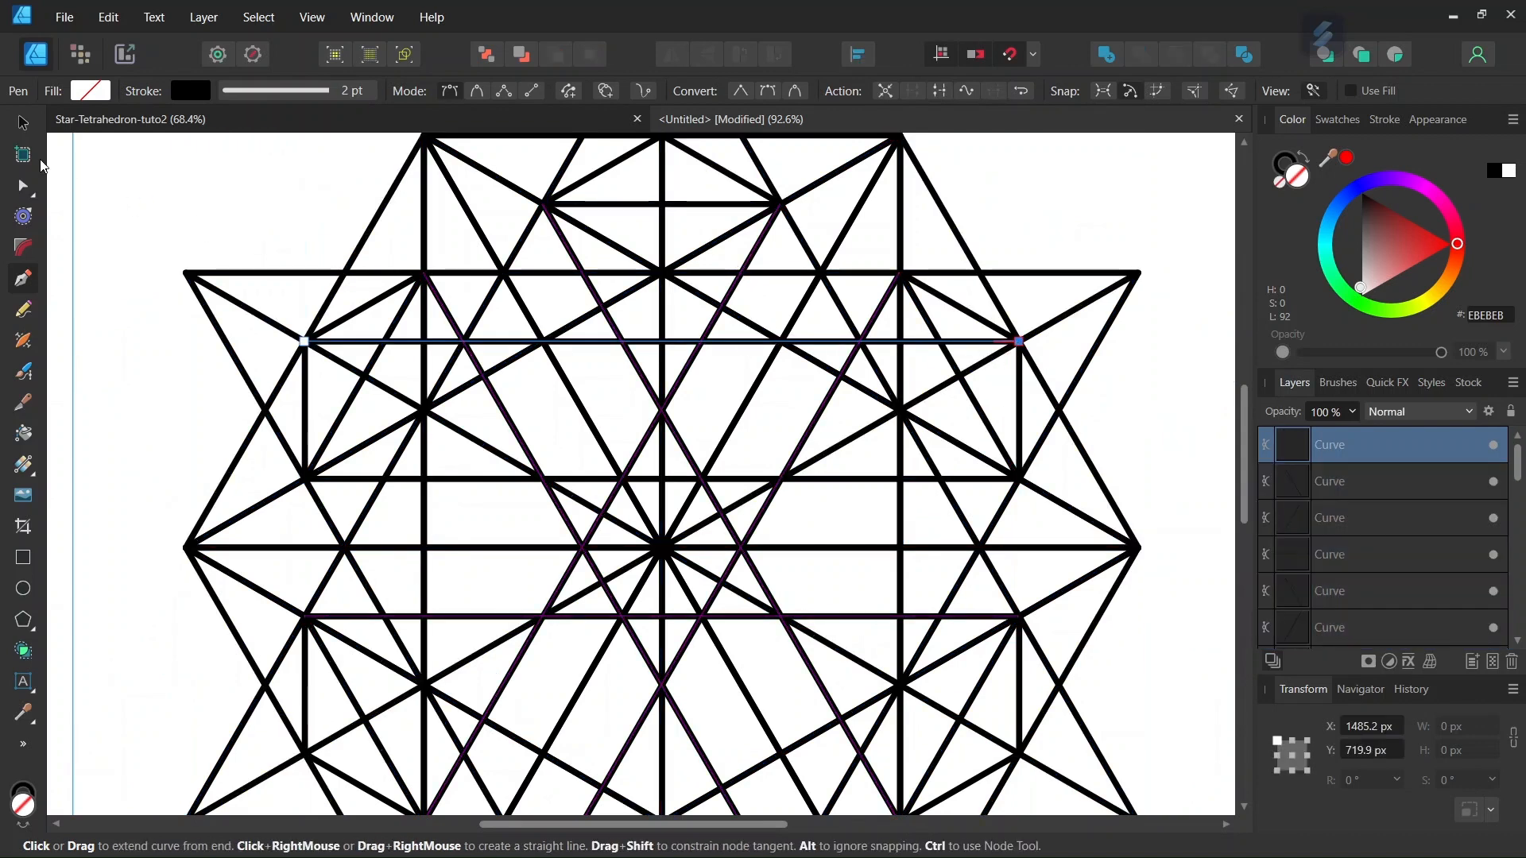
{"action": "left_click", "coordinate": [23, 123]}
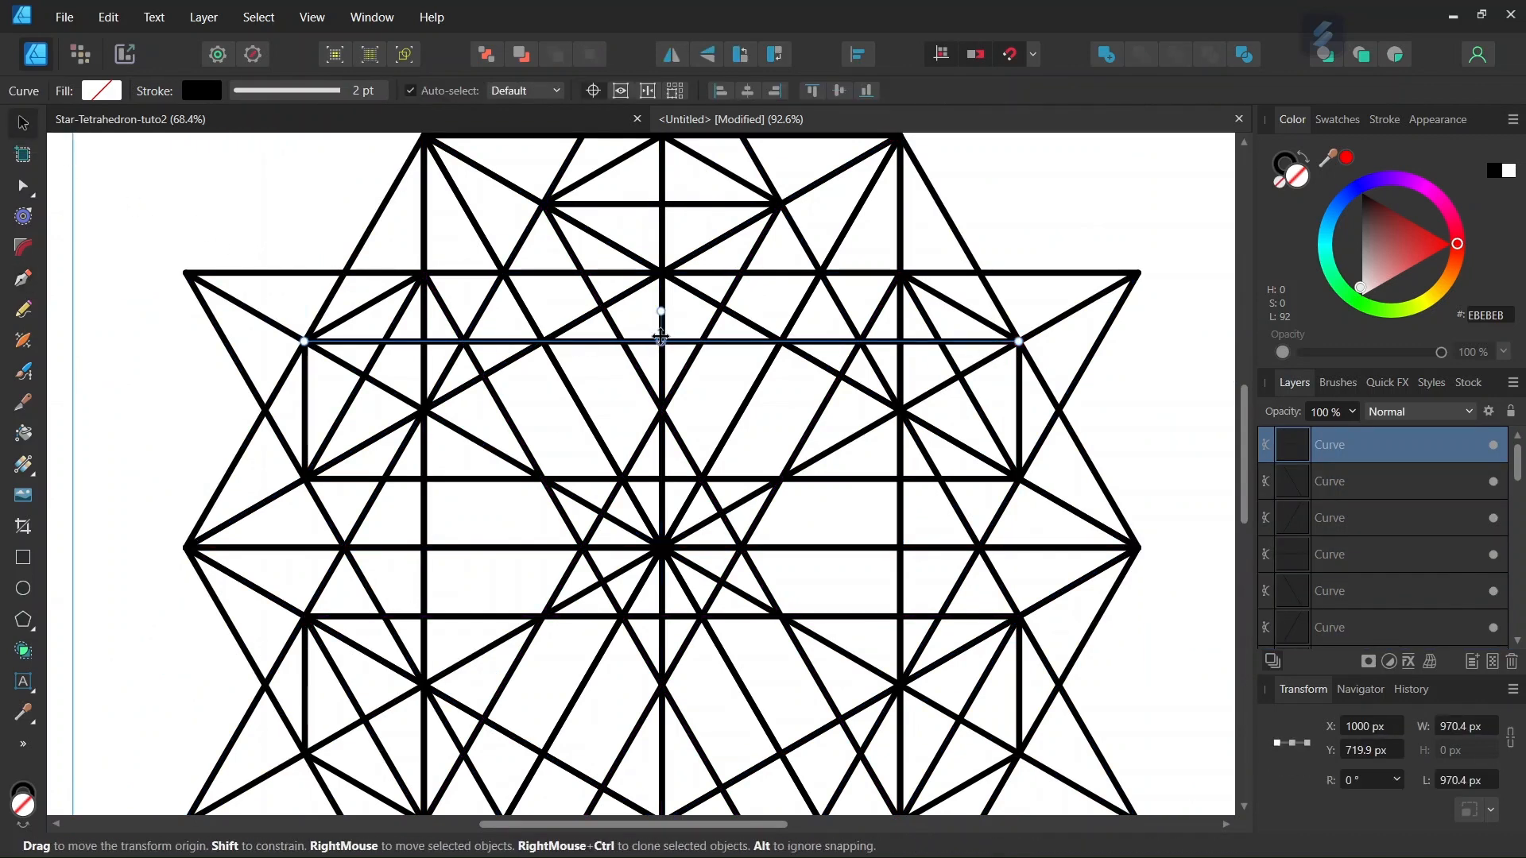
Step: Move the new horizontal line's transform origin to the star's centre and duplicate it as 5 copies rotated 60°, then deselect
{"action": "left_click_drag", "start_coordinate": [663, 484], "coordinate": [664, 547]}
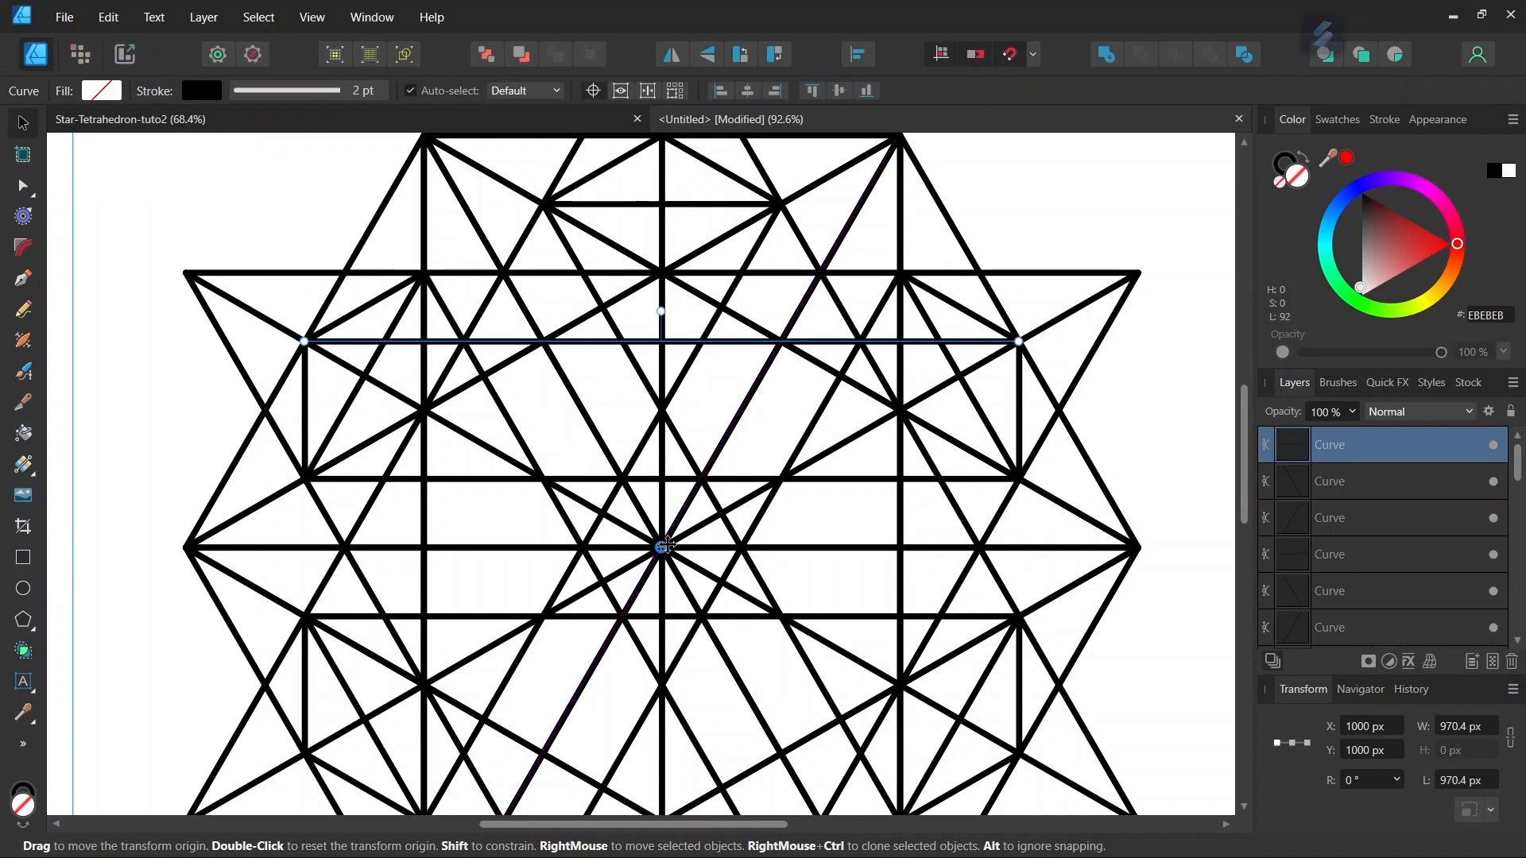
{"action": "key", "text": "Return"}
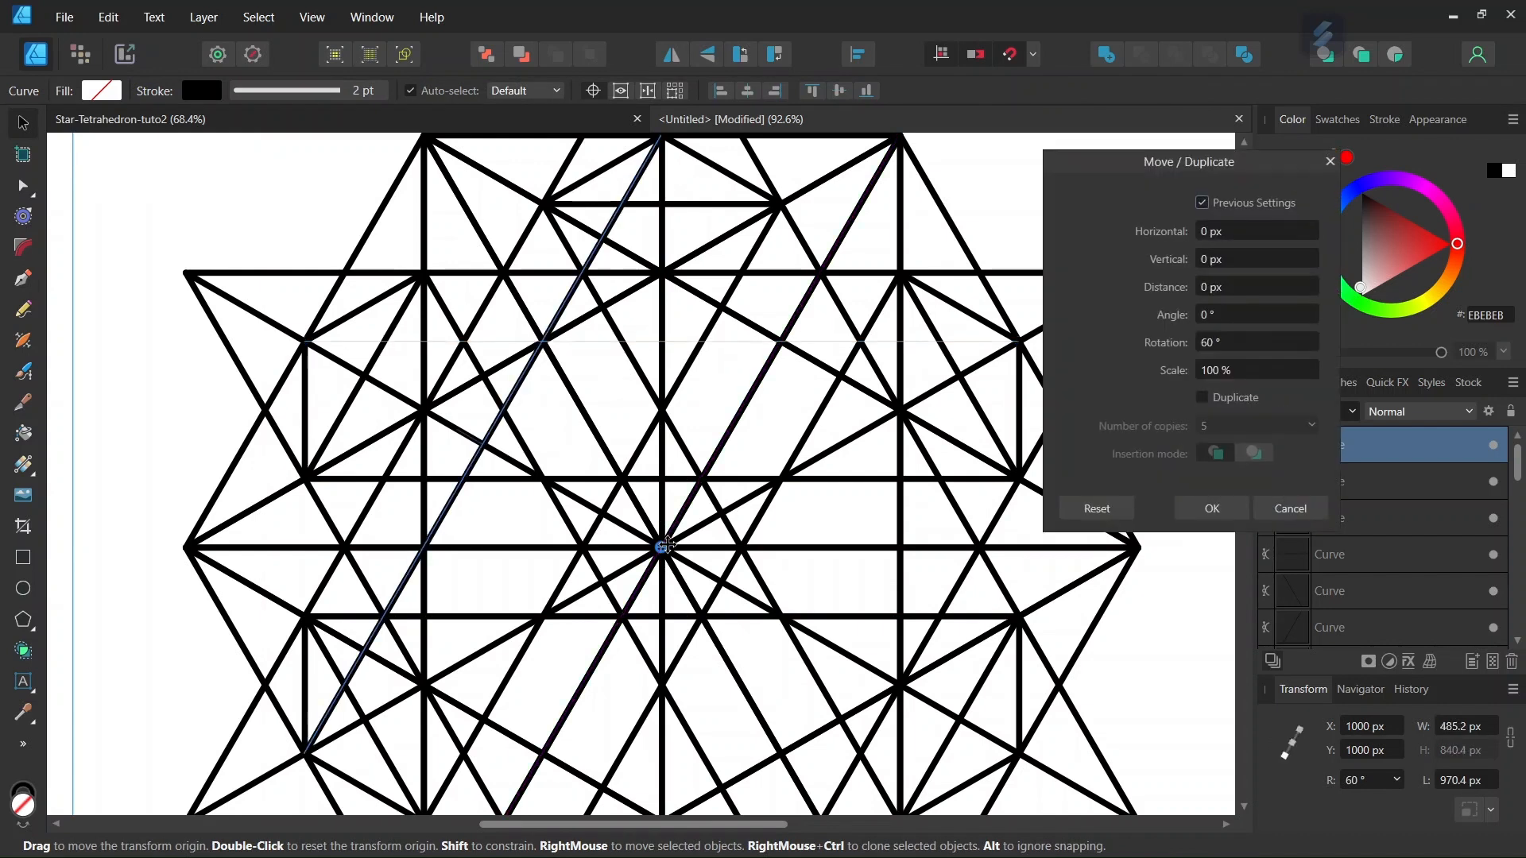
{"action": "left_click", "coordinate": [1203, 398]}
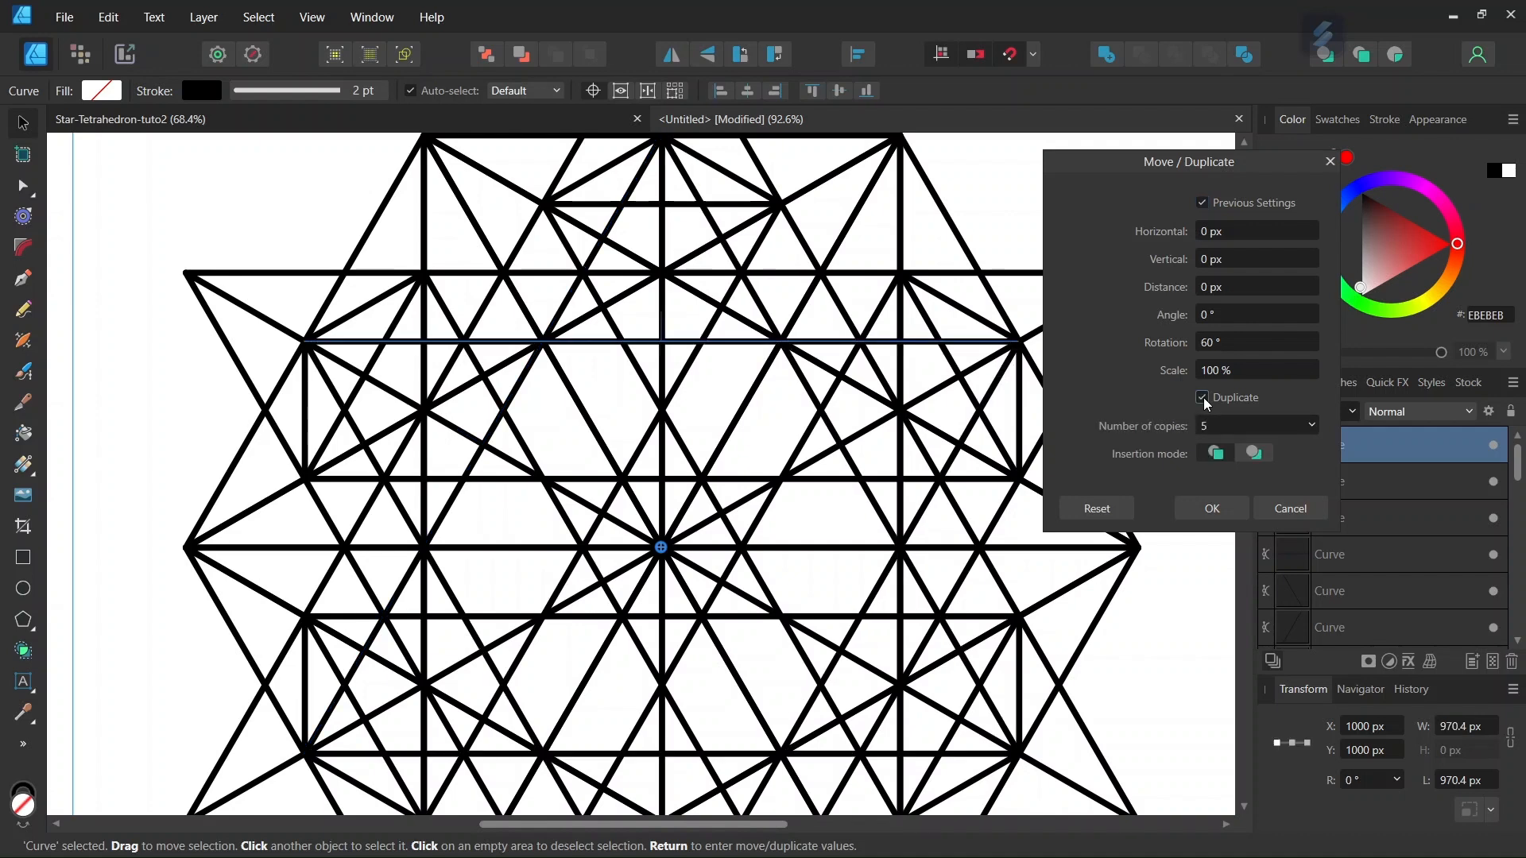
{"action": "left_click", "coordinate": [1202, 502]}
{"action": "scroll", "coordinate": [963, 352], "scroll_direction": "down", "scroll_amount": 3}
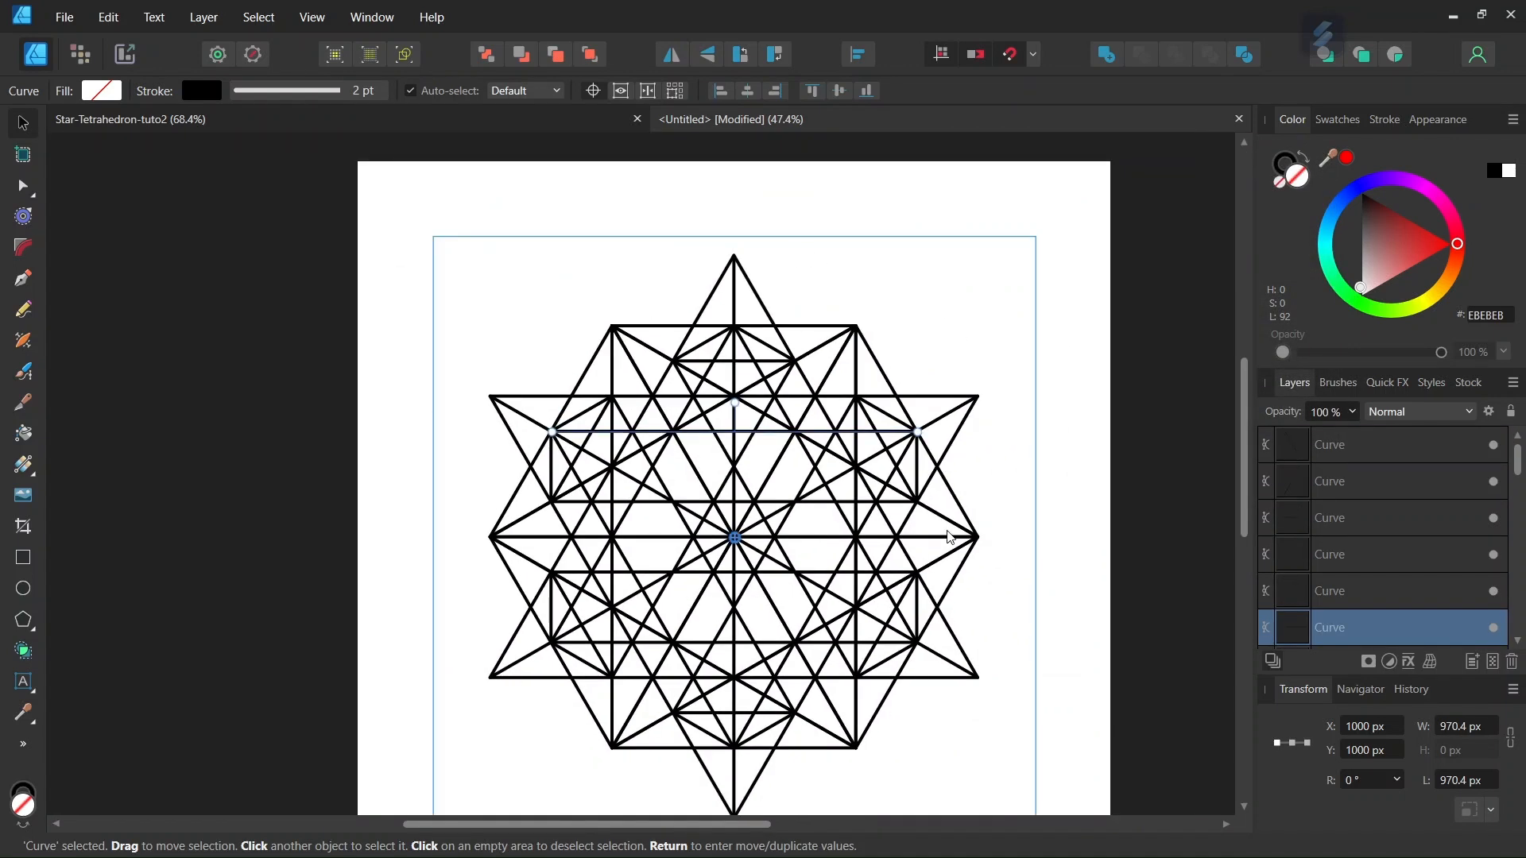
{"action": "left_click", "coordinate": [943, 345]}
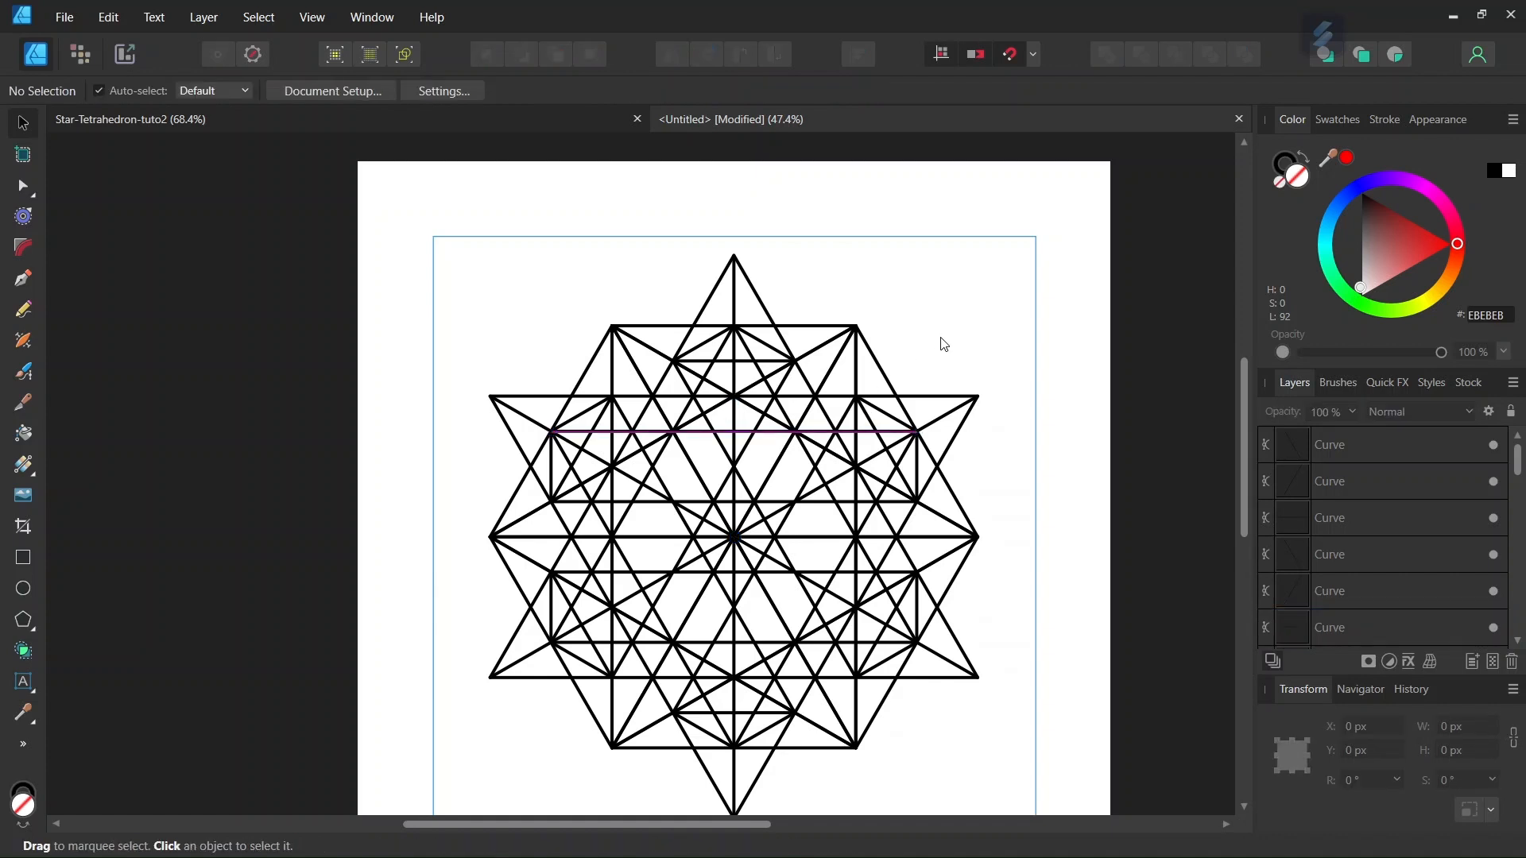
Step: Select all objects for snapping and draw a horizontal Pen line about 646.9 px long between the upper diagonal crossings on the two long vertical lines
{"action": "key", "text": "ctrl+a"}
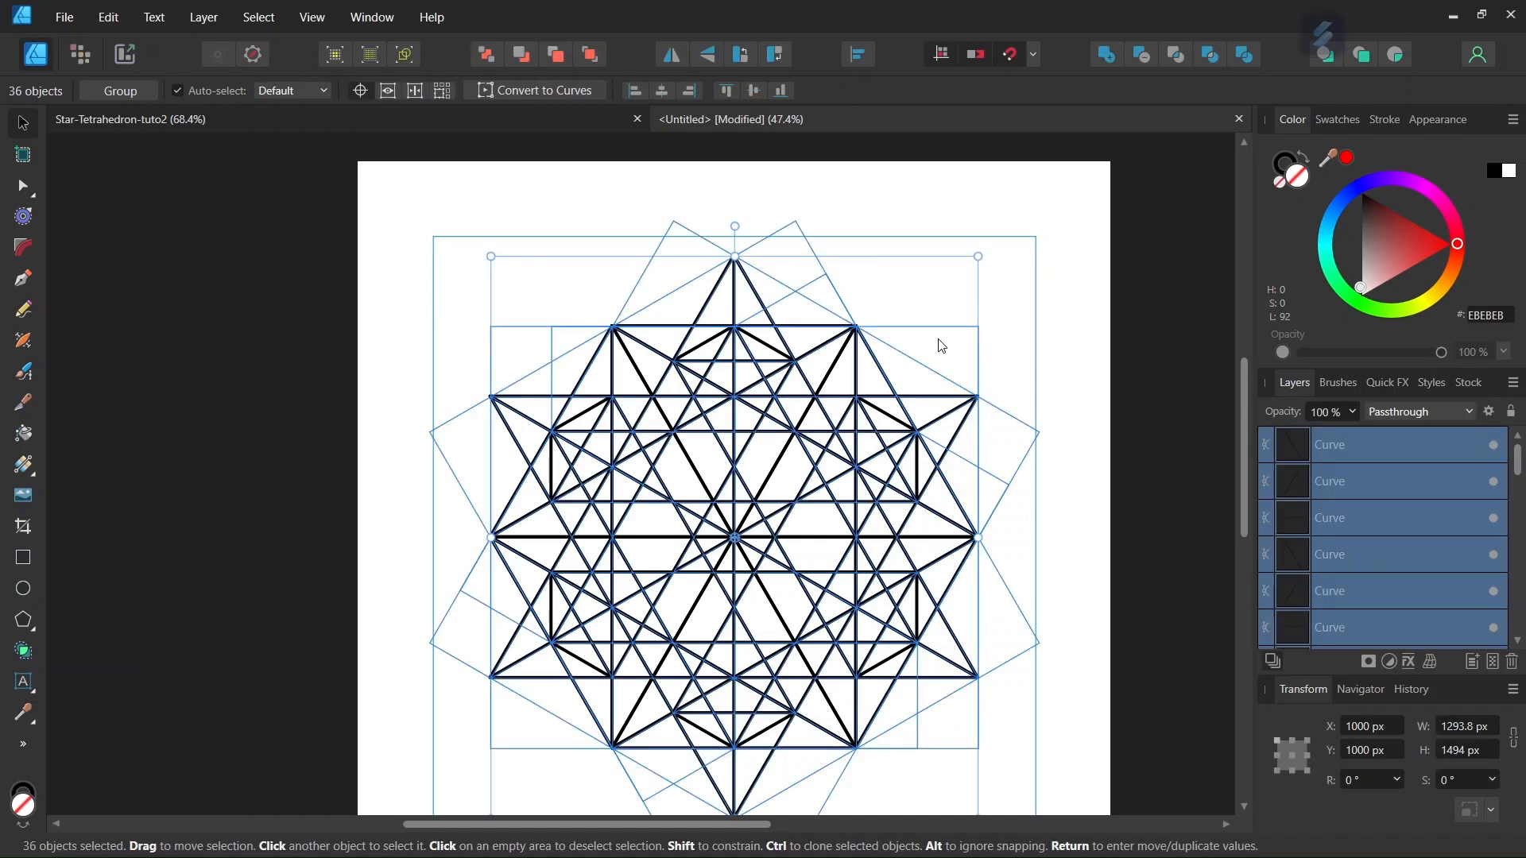
{"action": "left_click", "coordinate": [23, 278]}
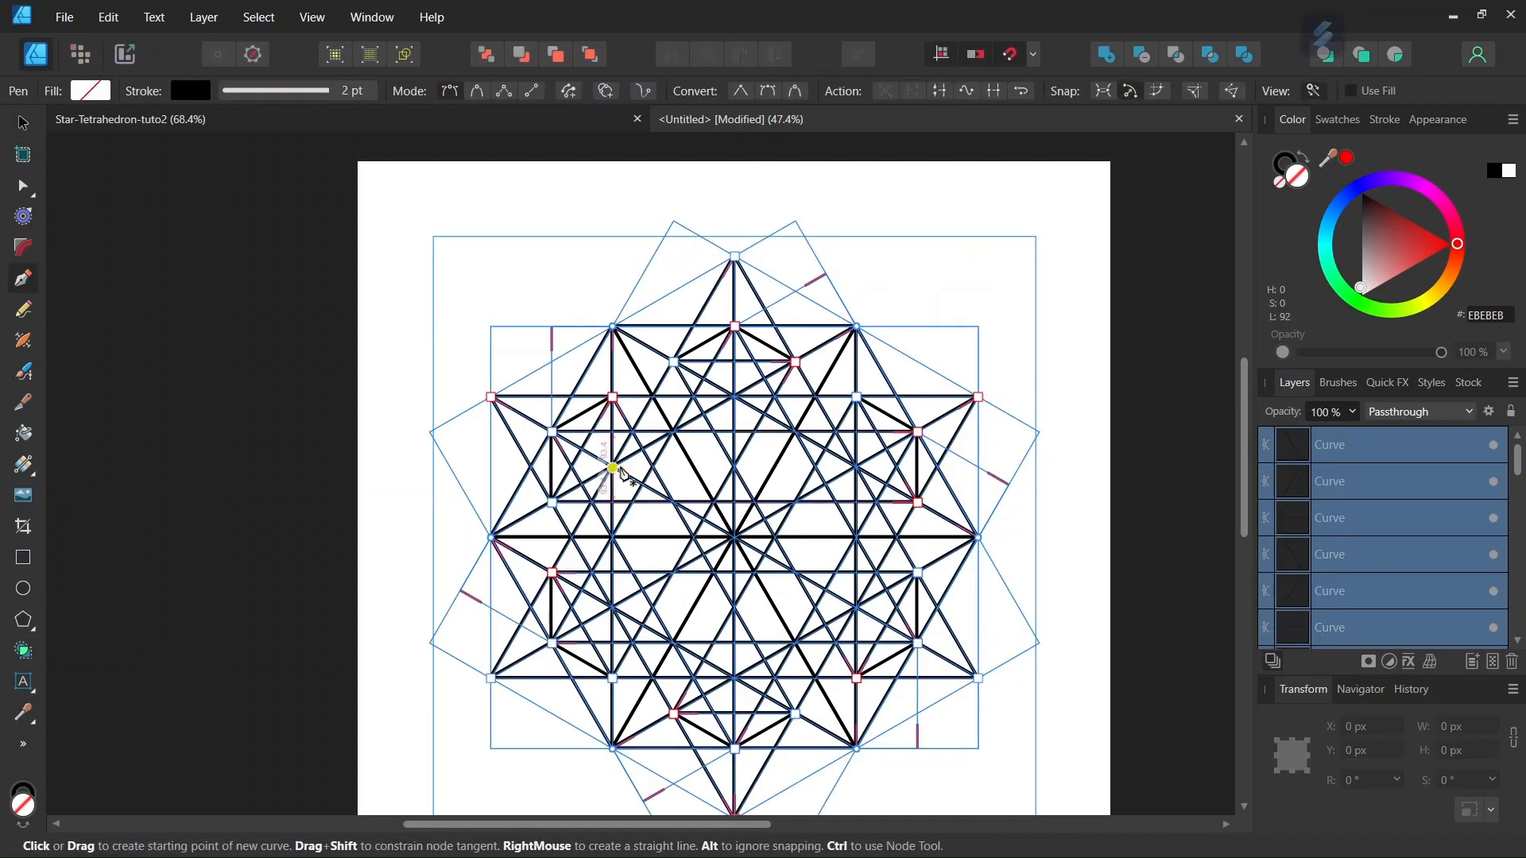
{"action": "scroll", "coordinate": [674, 487], "scroll_direction": "up", "scroll_amount": 3}
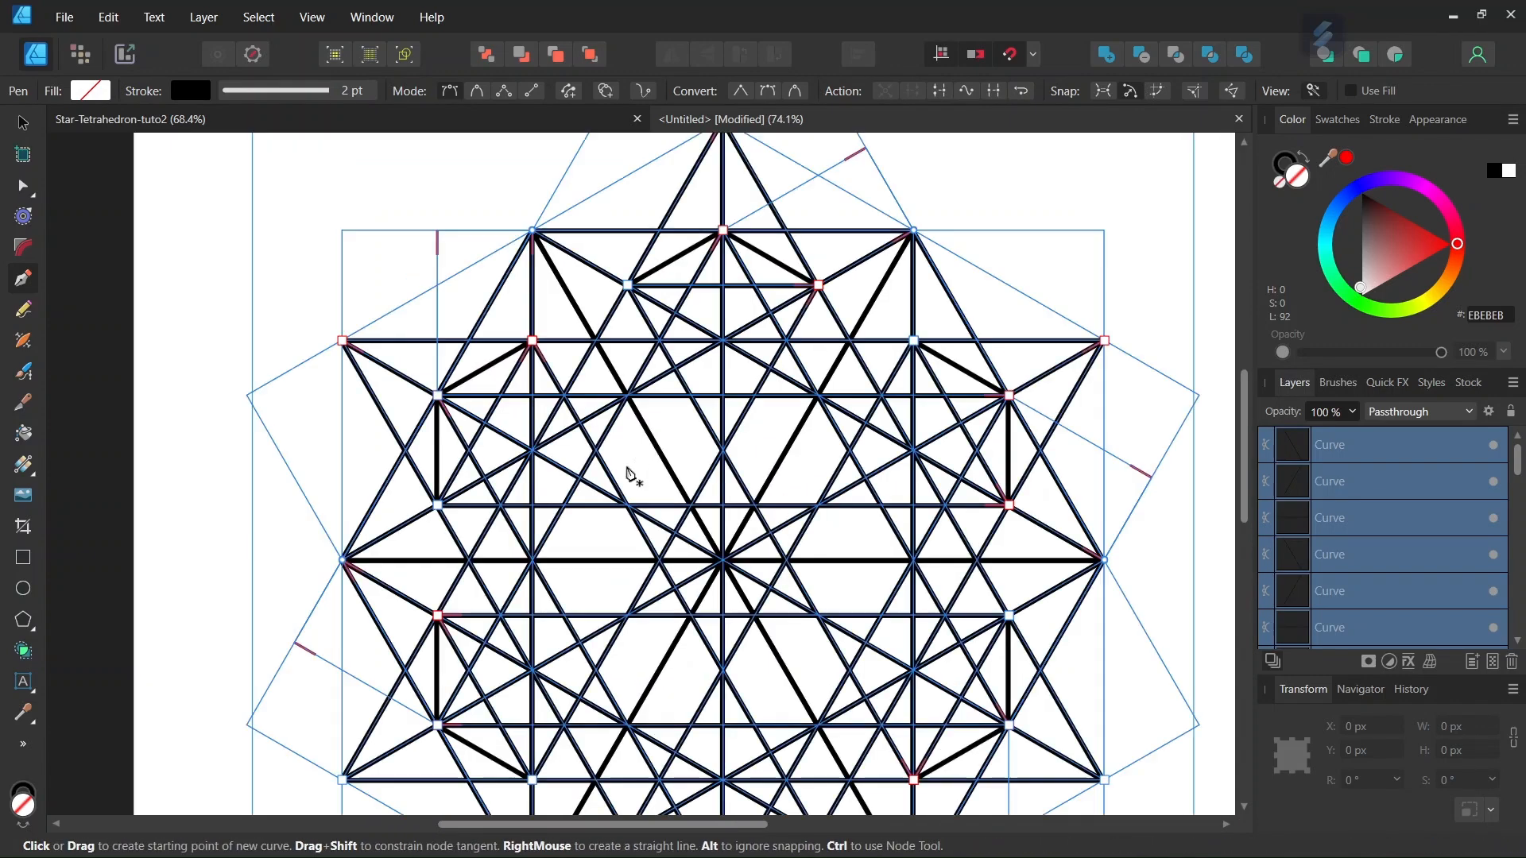
{"action": "left_click", "coordinate": [533, 451]}
{"action": "left_click", "coordinate": [914, 451]}
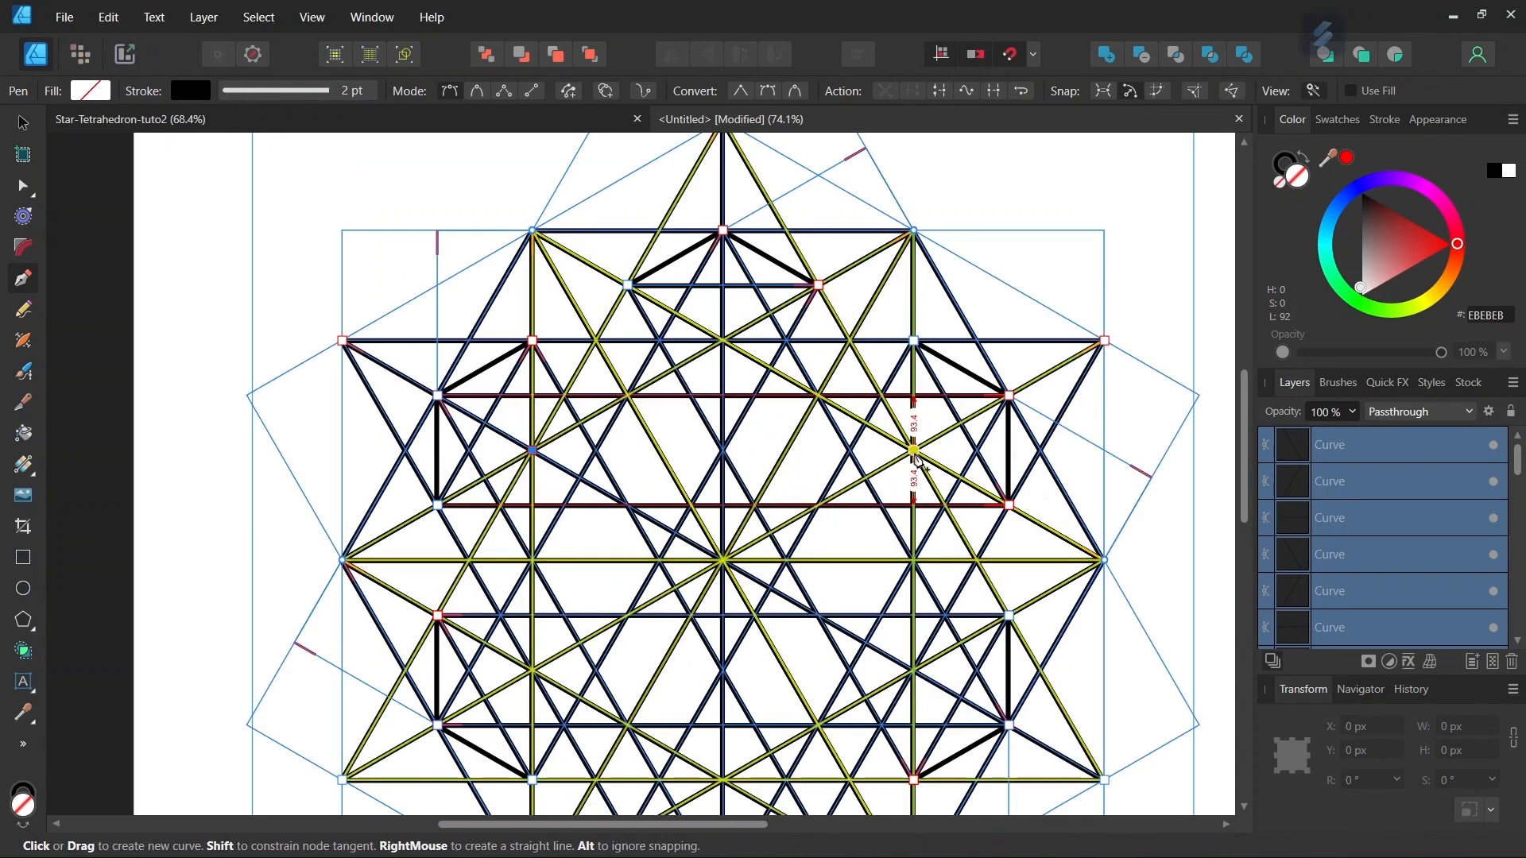
{"action": "key", "text": "Escape"}
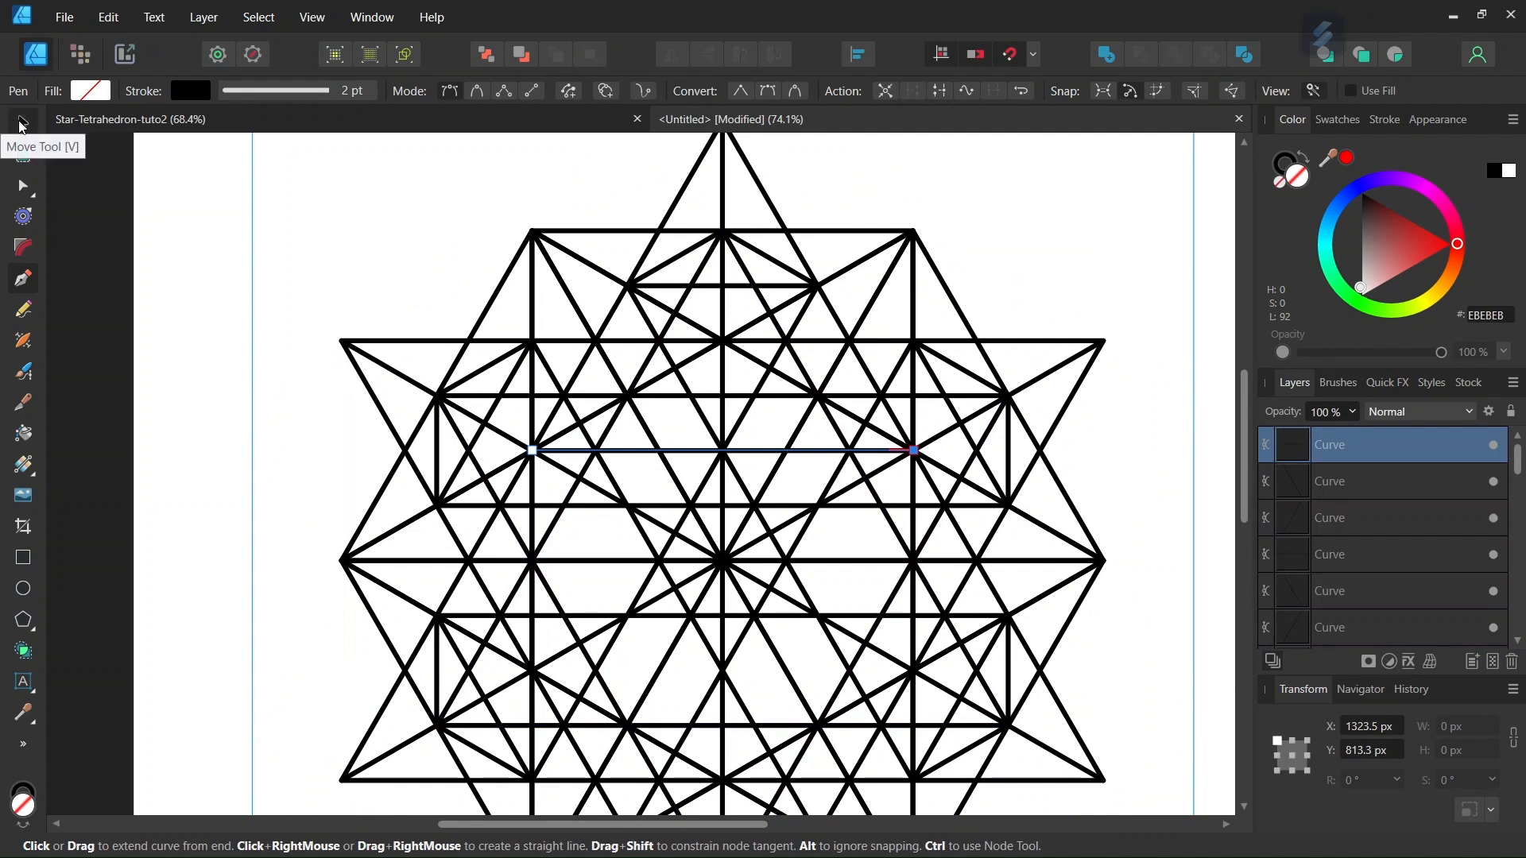
Step: Set the 646.9 px line's transform origin at the star's centre, duplicate it as 5 copies rotated 60°, and deselect
{"action": "left_click", "coordinate": [21, 124]}
{"action": "left_click_drag", "start_coordinate": [725, 475], "coordinate": [730, 569]}
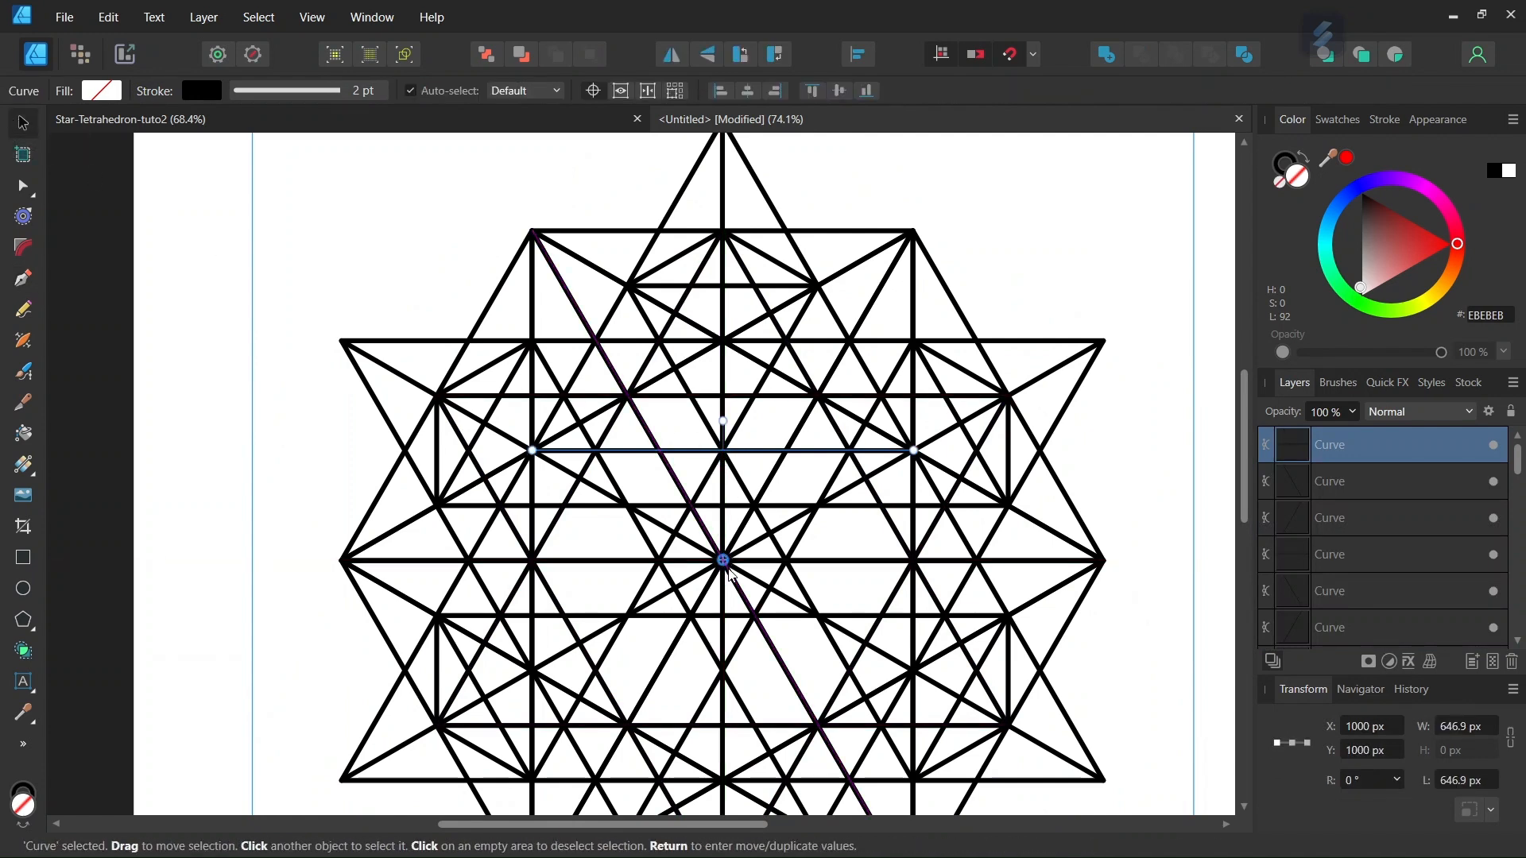
{"action": "key", "text": "Return"}
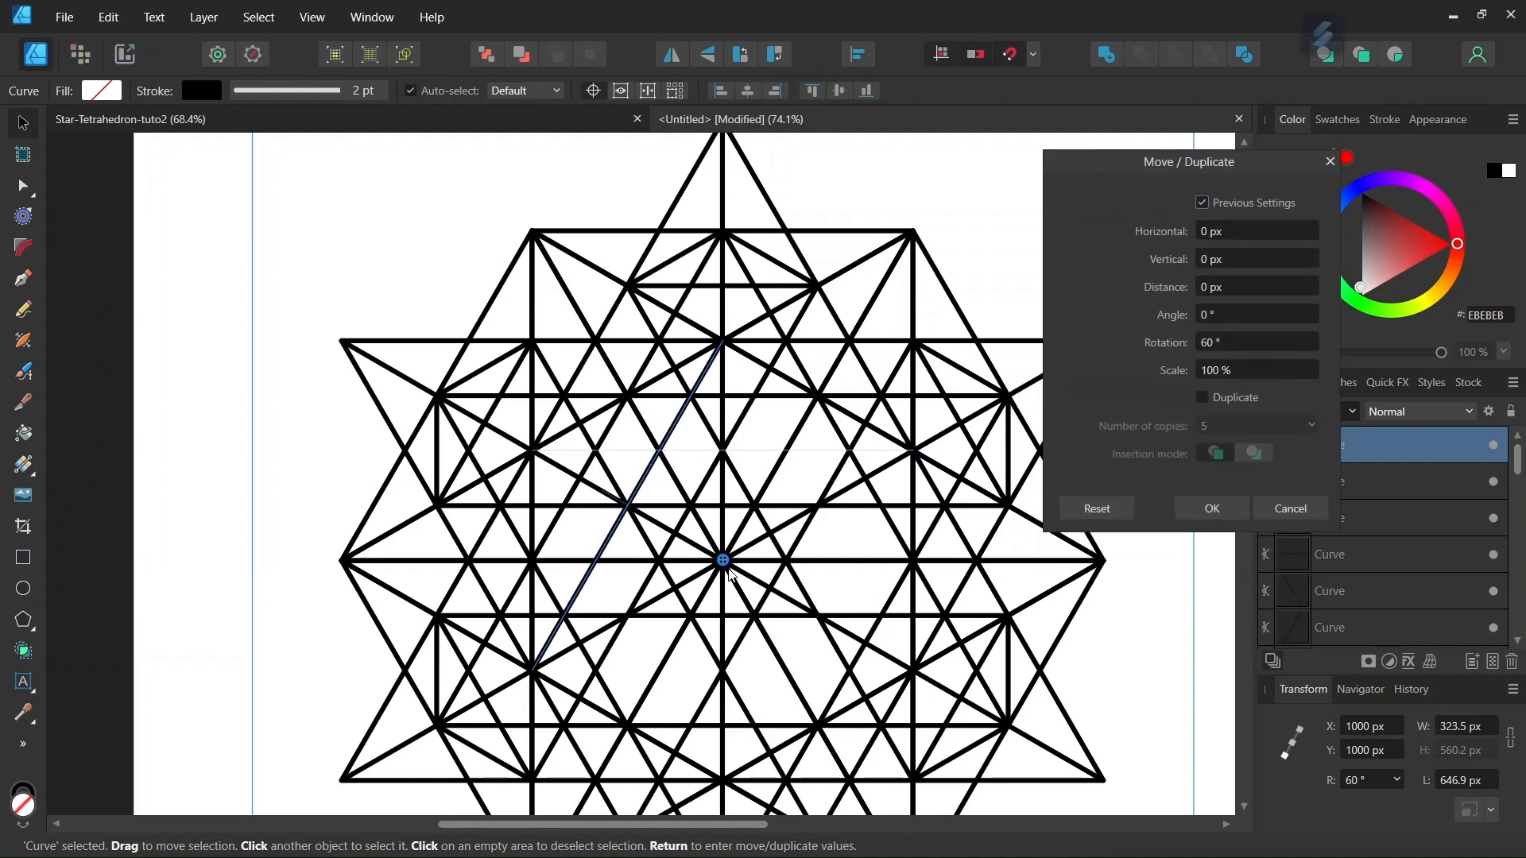
{"action": "left_click", "coordinate": [1202, 397]}
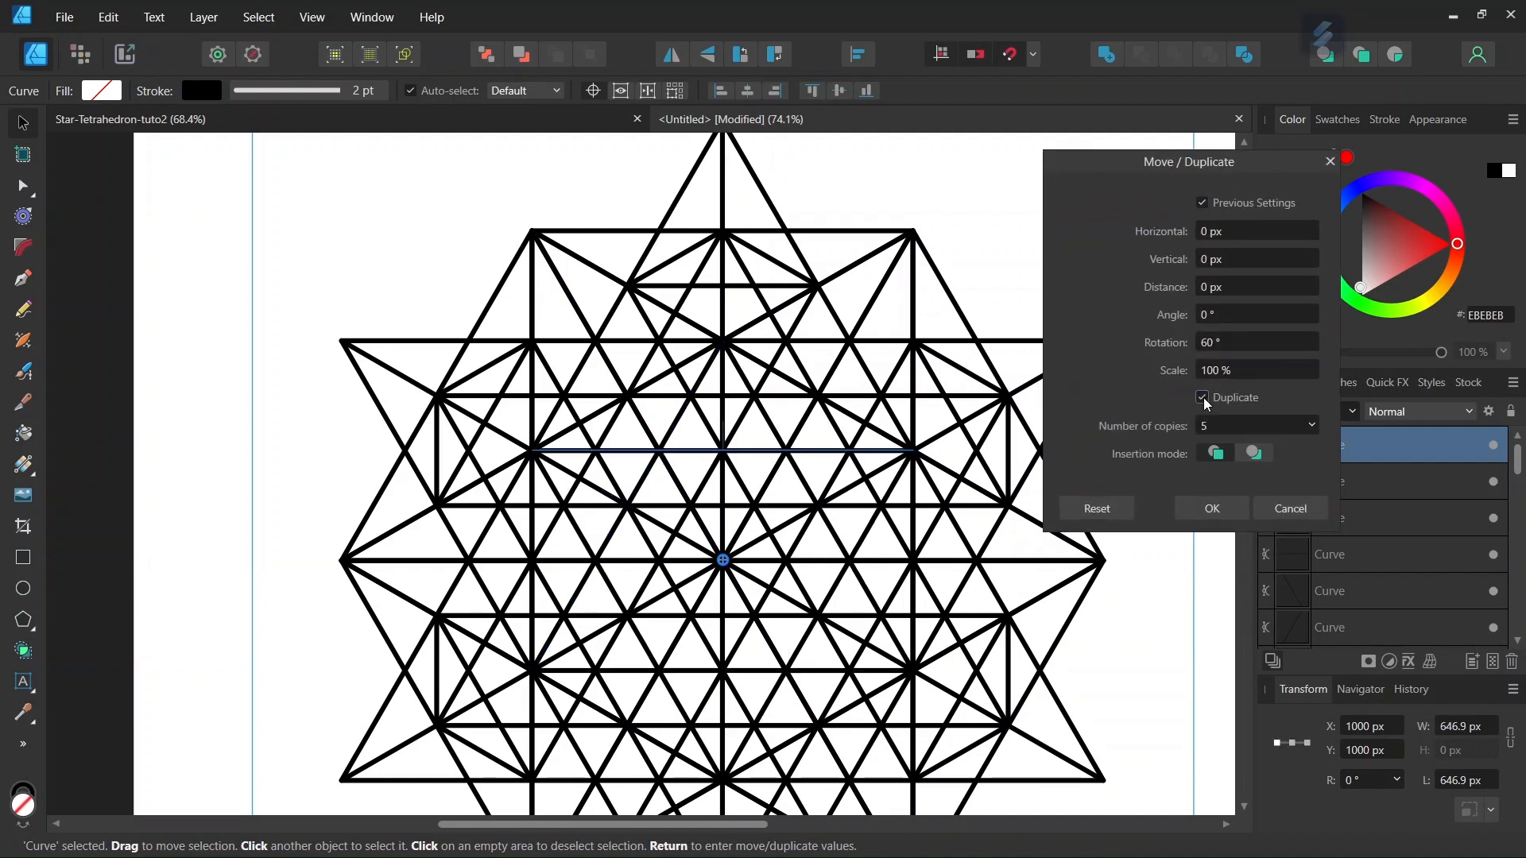
{"action": "left_click", "coordinate": [1211, 509]}
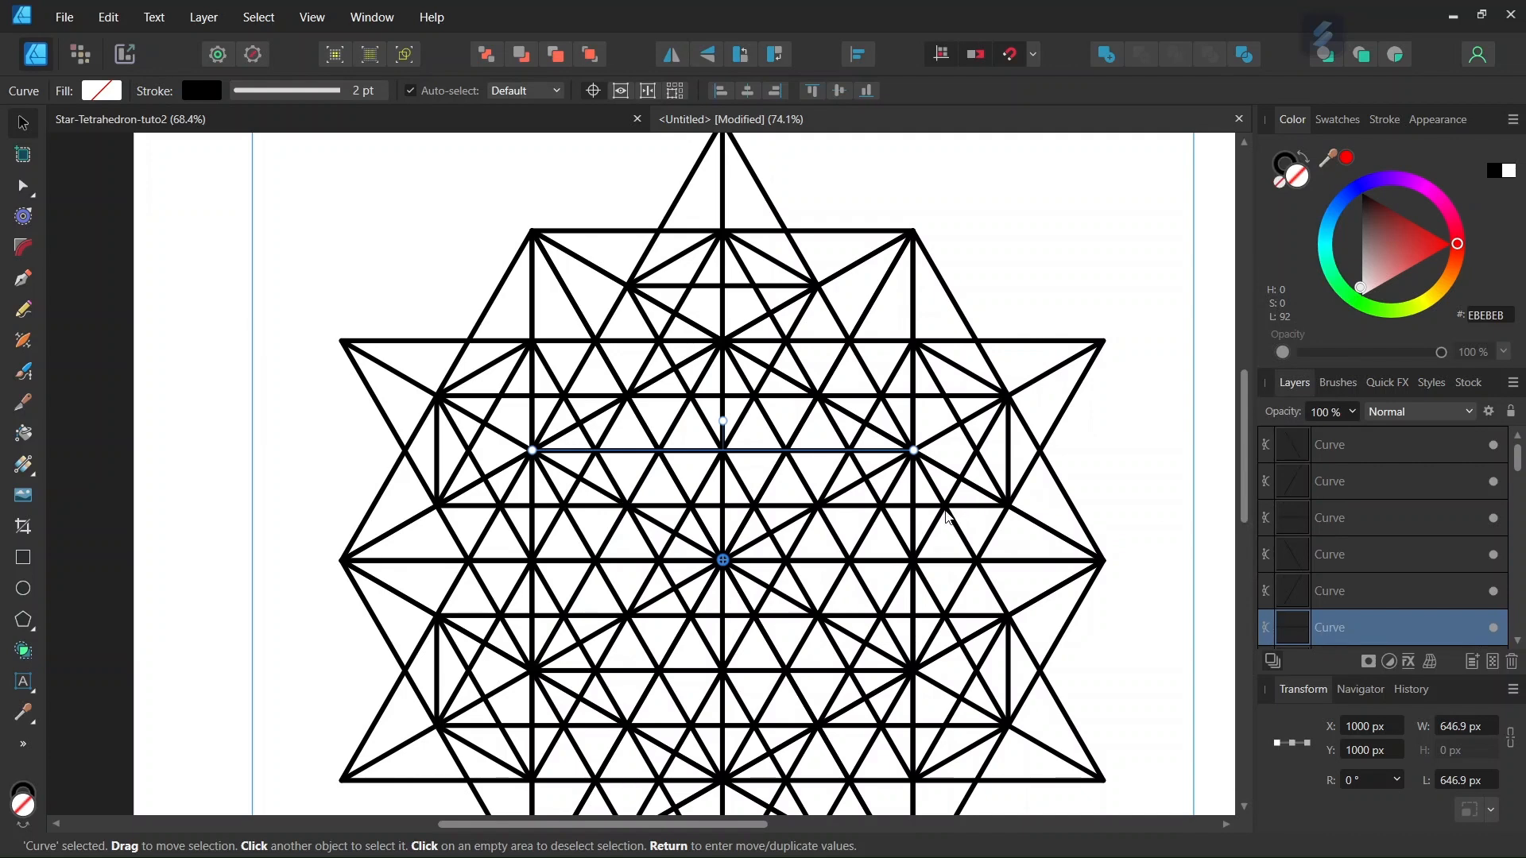
{"action": "left_click", "coordinate": [896, 515]}
Step: Select all for snapping and draw a -30° Pen line about 933.7 px long from the upper-left short vertical's lower end to the lower-right inner corner
{"action": "left_click", "coordinate": [23, 278]}
{"action": "key", "text": "ctrl+a"}
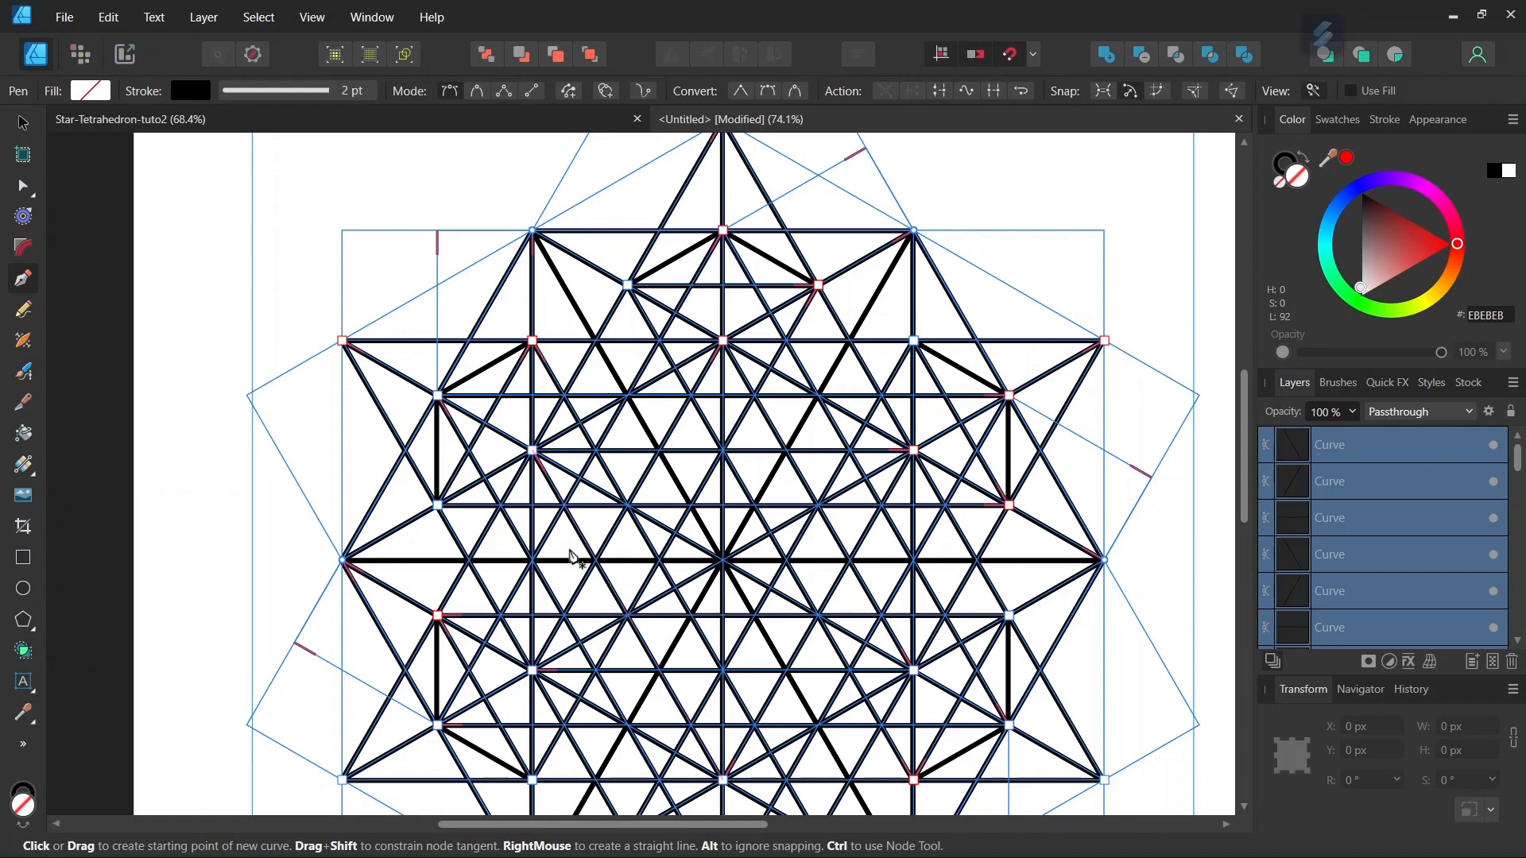
{"action": "scroll", "coordinate": [578, 535], "scroll_direction": "down", "scroll_amount": 2}
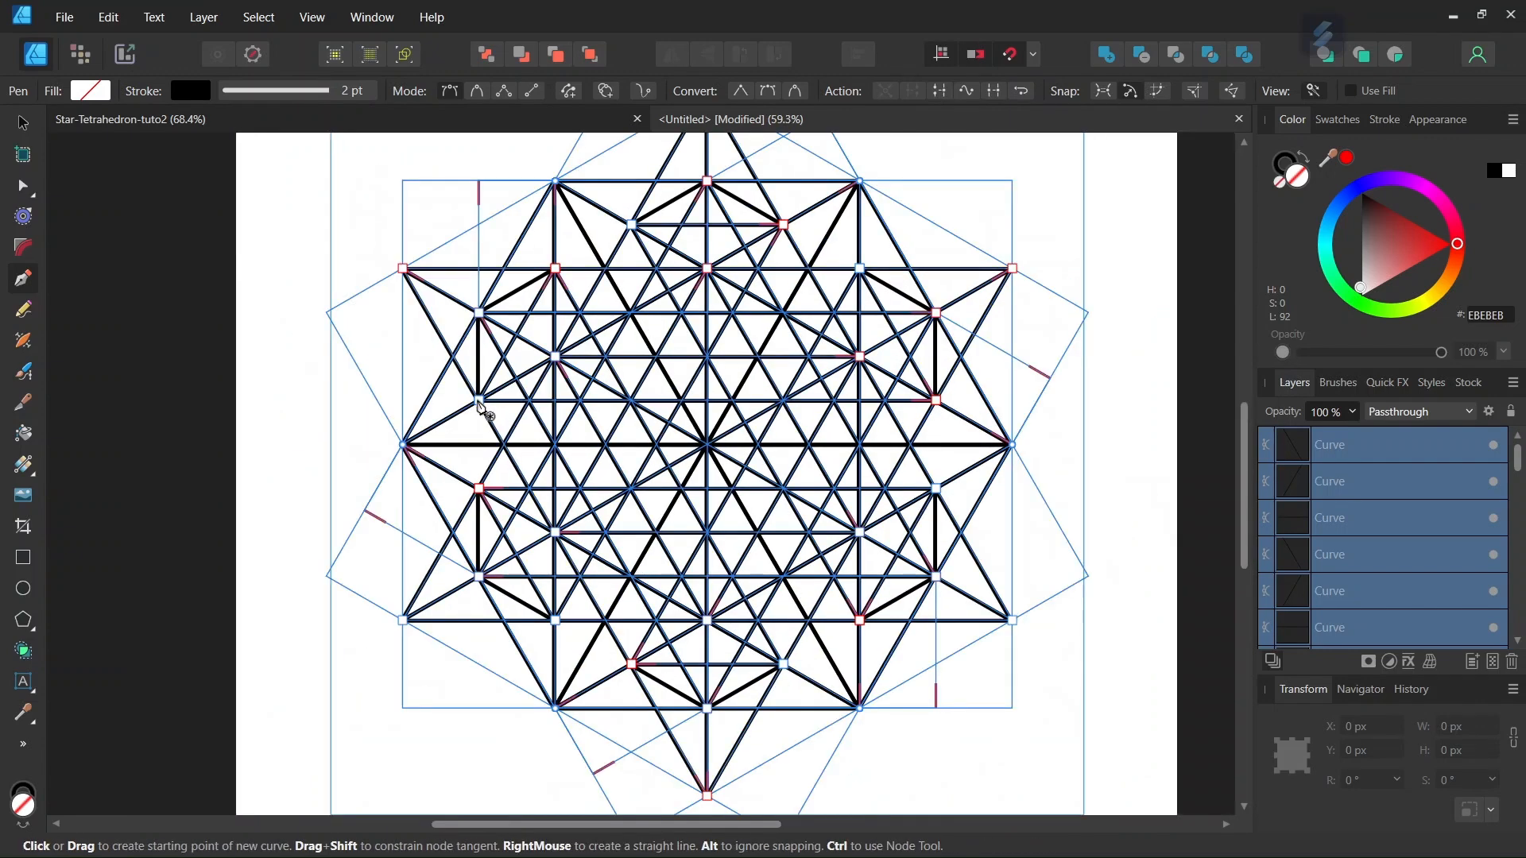
{"action": "left_click", "coordinate": [860, 621]}
{"action": "scroll", "coordinate": [860, 624], "scroll_direction": "up", "scroll_amount": 3}
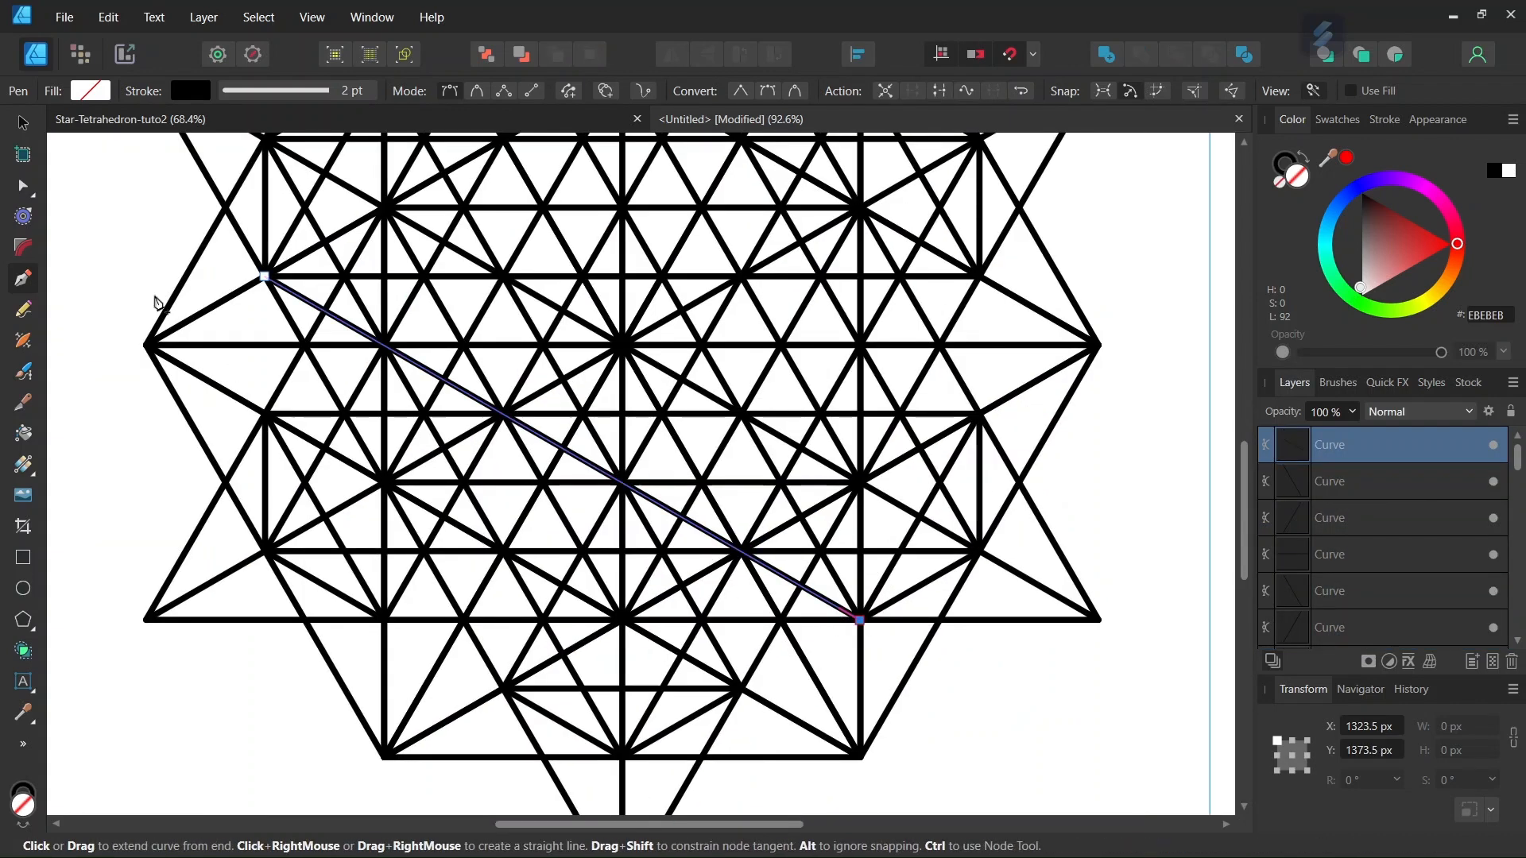
Step: Move the diagonal line's transform origin to the star's centre and duplicate it as 5 copies rotated 60°, then deselect
{"action": "left_click", "coordinate": [24, 124]}
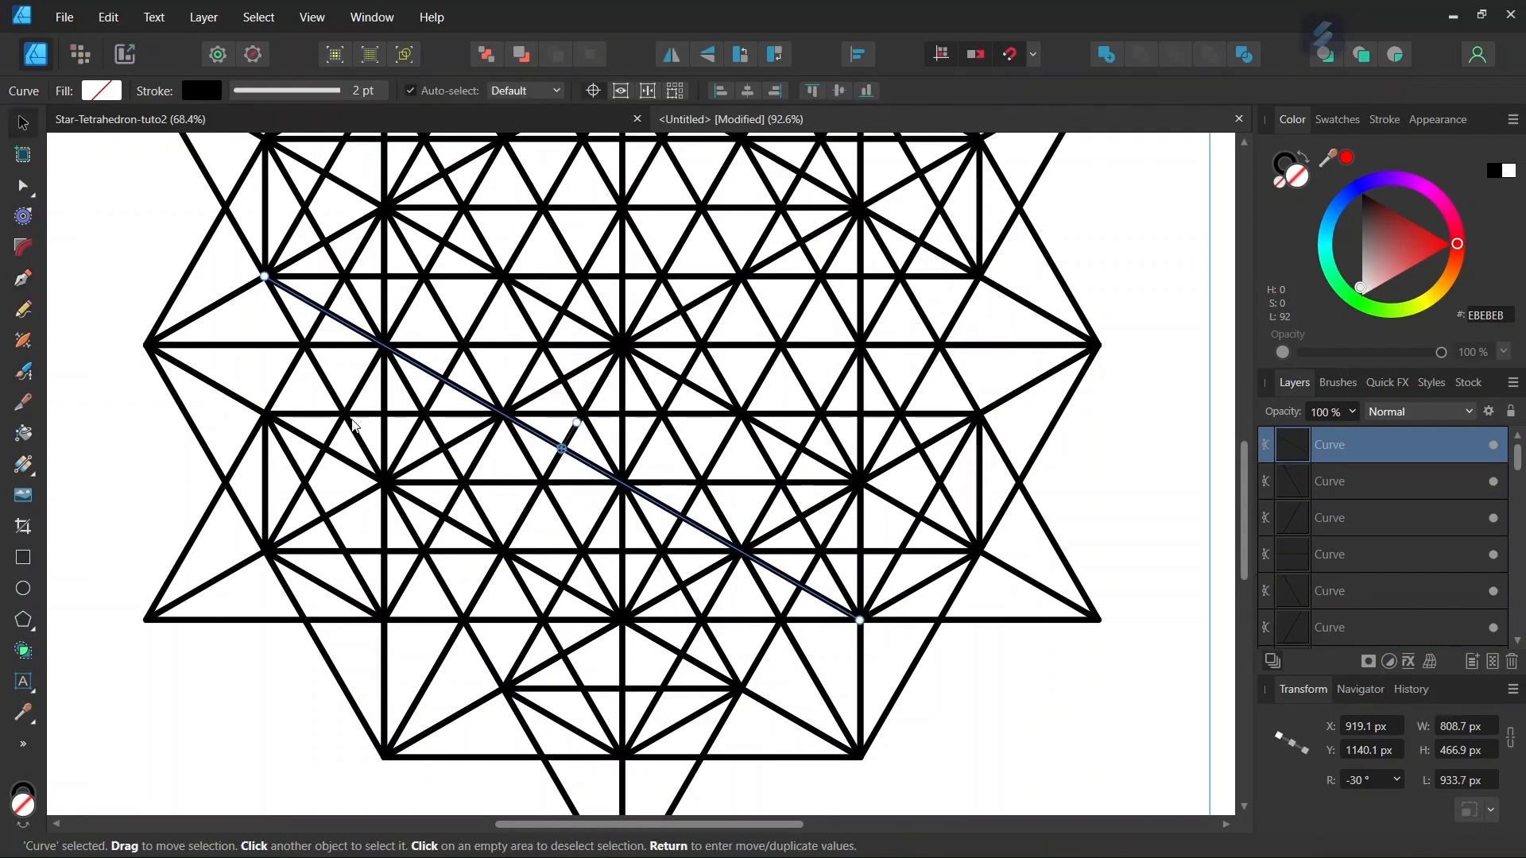
{"action": "left_click_drag", "start_coordinate": [562, 450], "coordinate": [639, 326]}
{"action": "key", "text": "Return"}
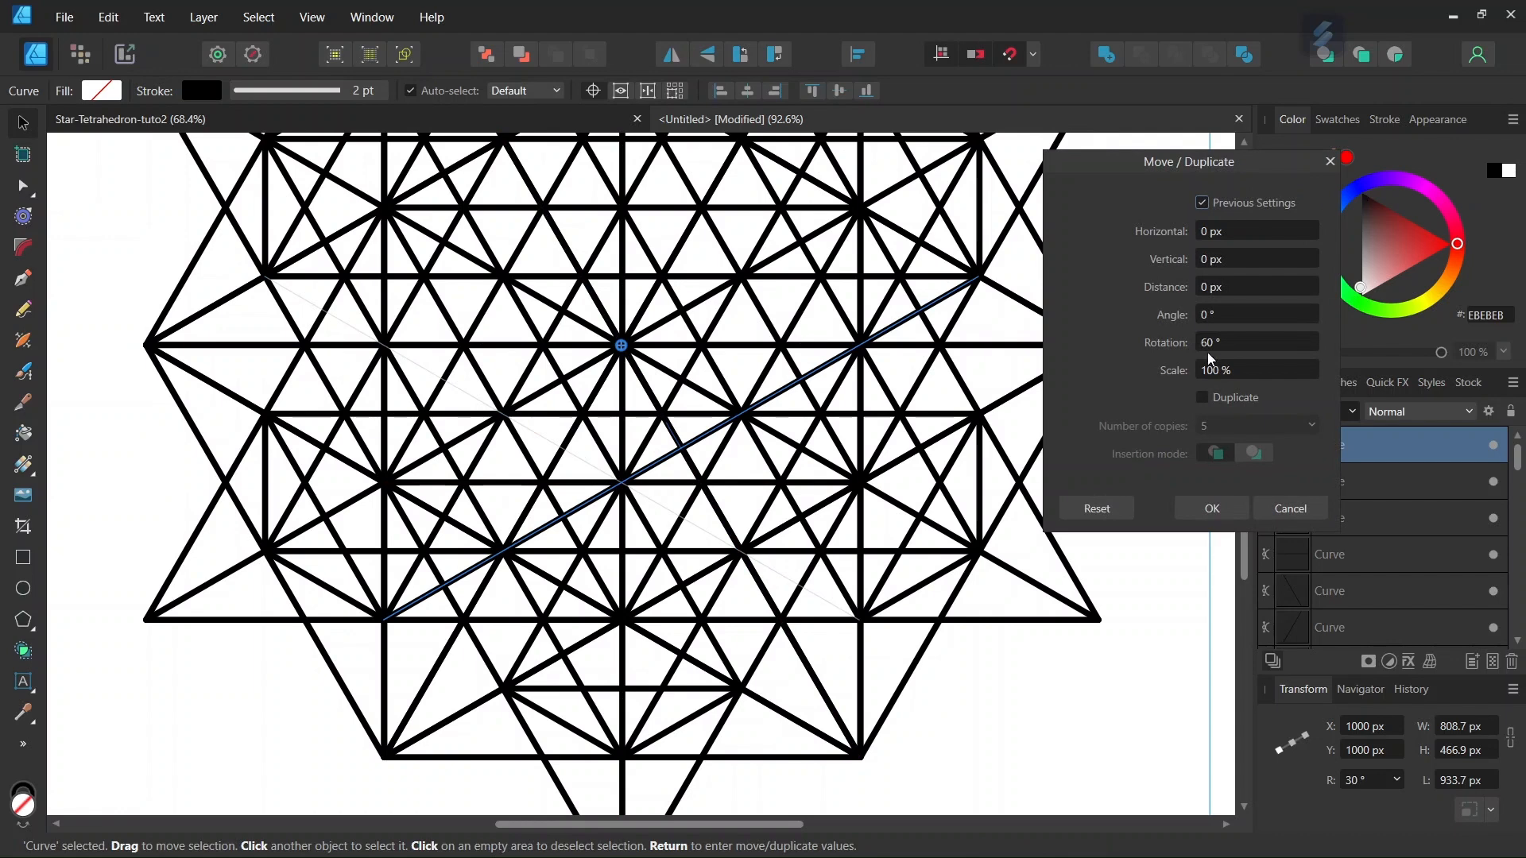
{"action": "left_click", "coordinate": [1202, 400]}
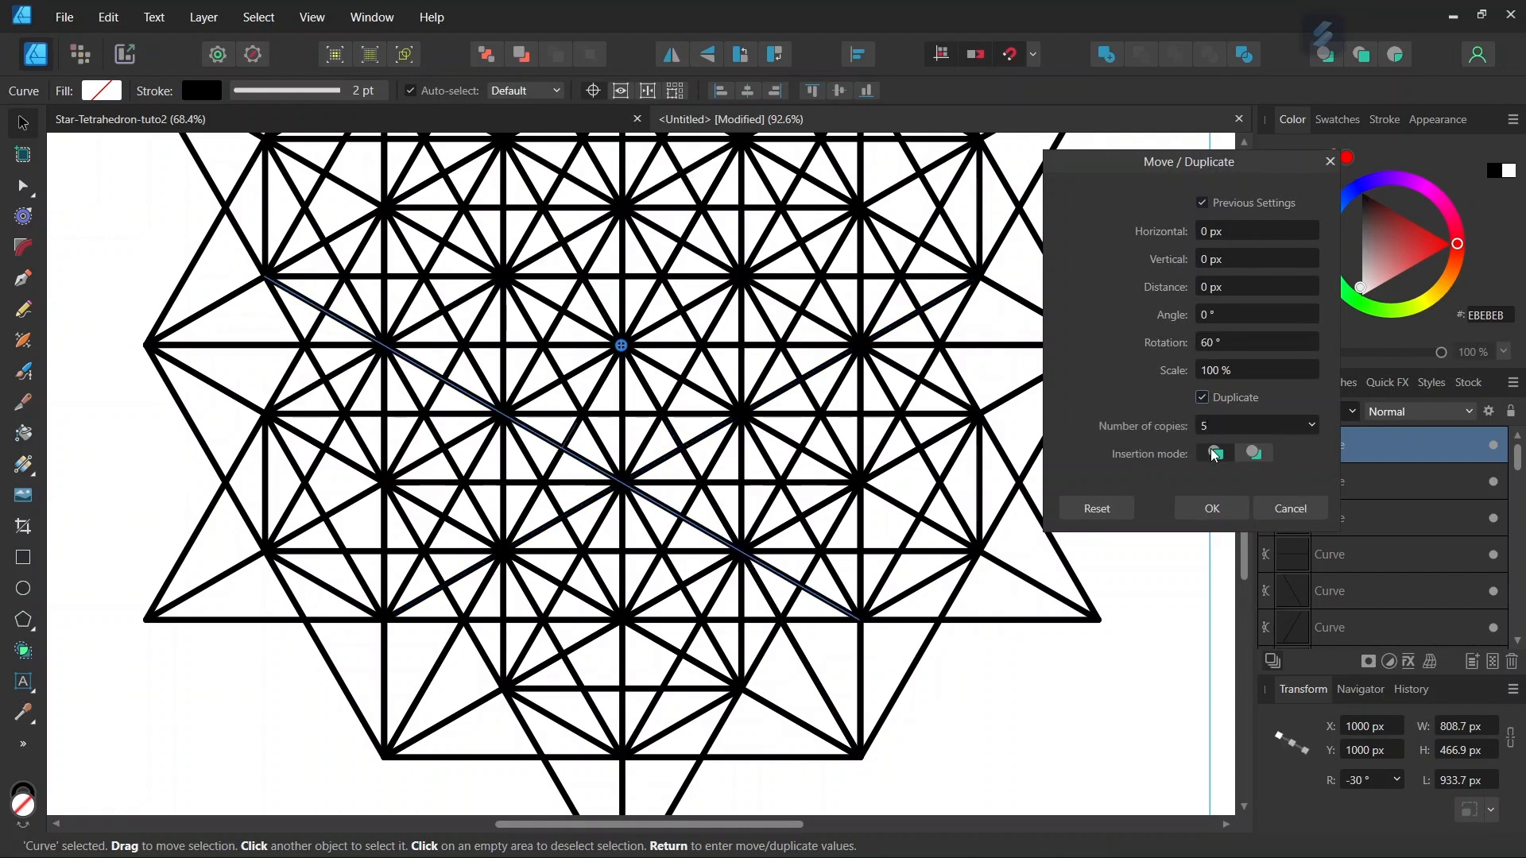
{"action": "left_click", "coordinate": [1211, 508]}
{"action": "scroll", "coordinate": [861, 354], "scroll_direction": "down", "scroll_amount": 2}
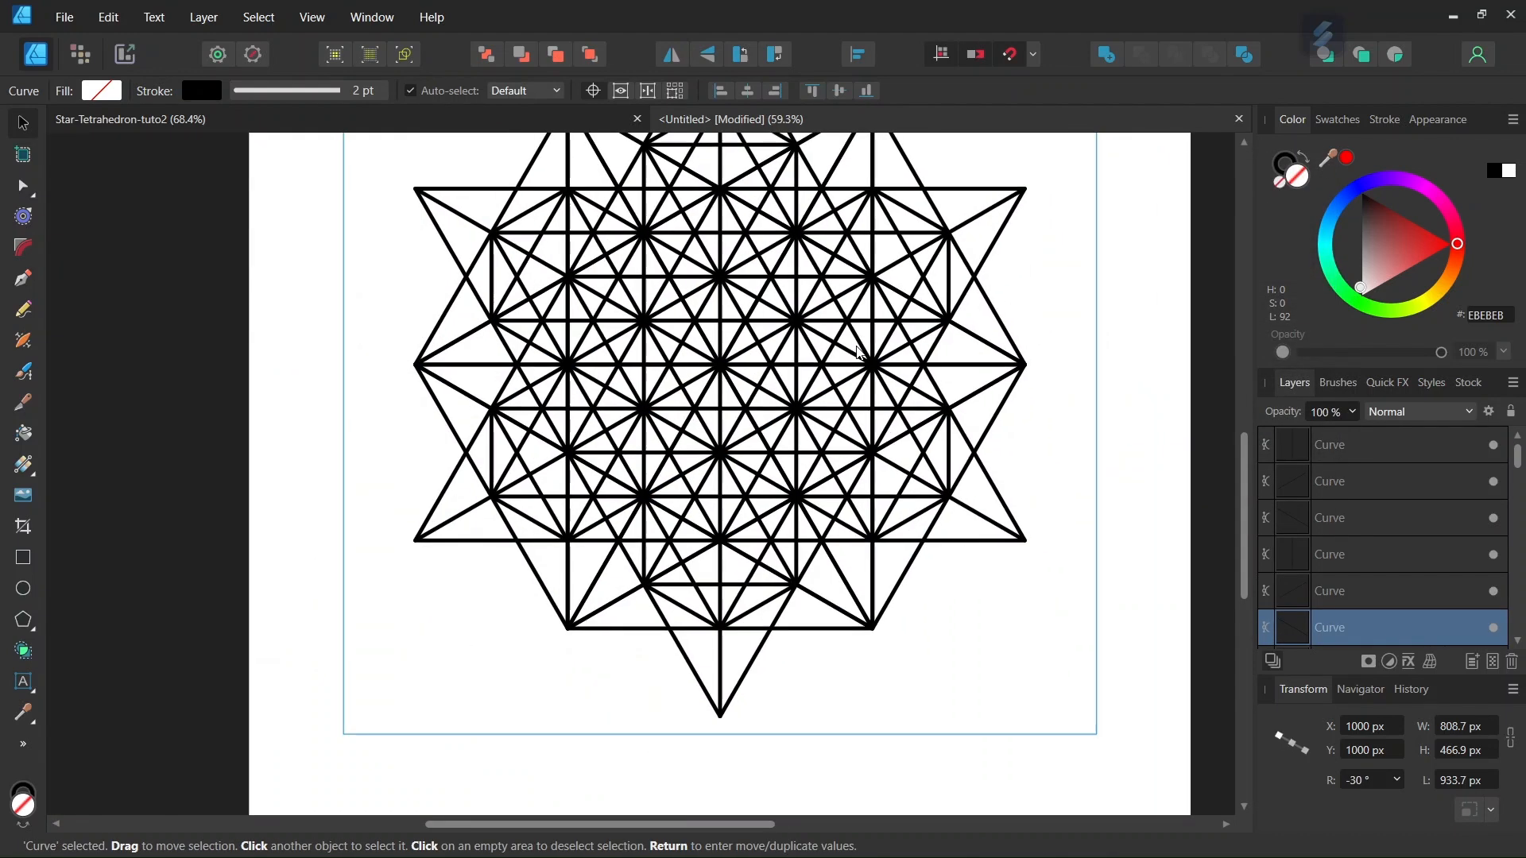
{"action": "scroll", "coordinate": [861, 354], "scroll_direction": "up", "scroll_amount": 1}
{"action": "left_click", "coordinate": [1053, 334]}
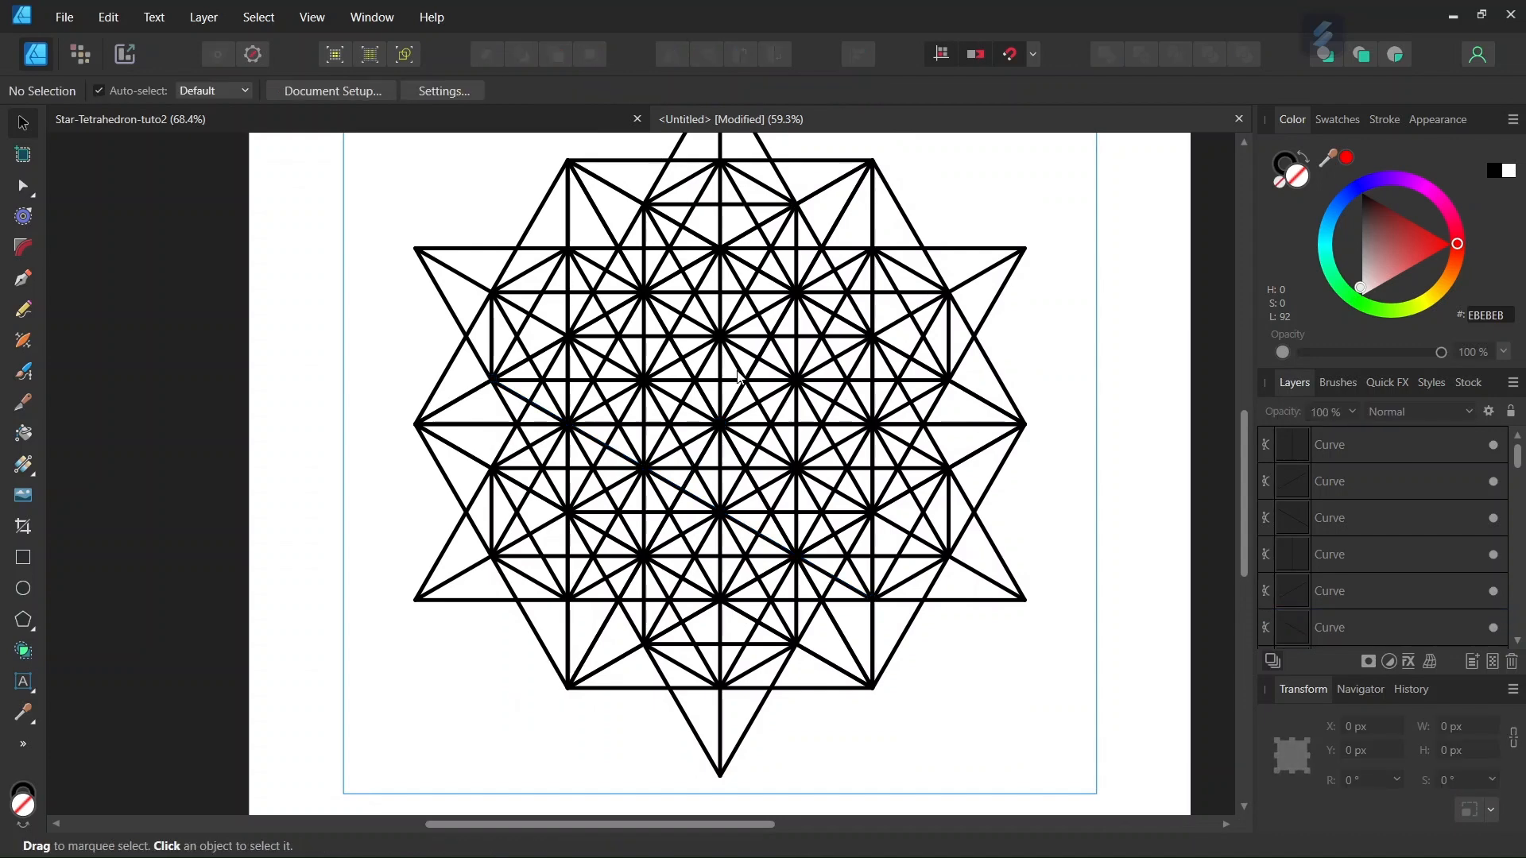
{"action": "scroll", "coordinate": [735, 382], "scroll_direction": "up", "scroll_amount": 2}
{"action": "scroll", "coordinate": [728, 394], "scroll_direction": "up", "scroll_amount": 2}
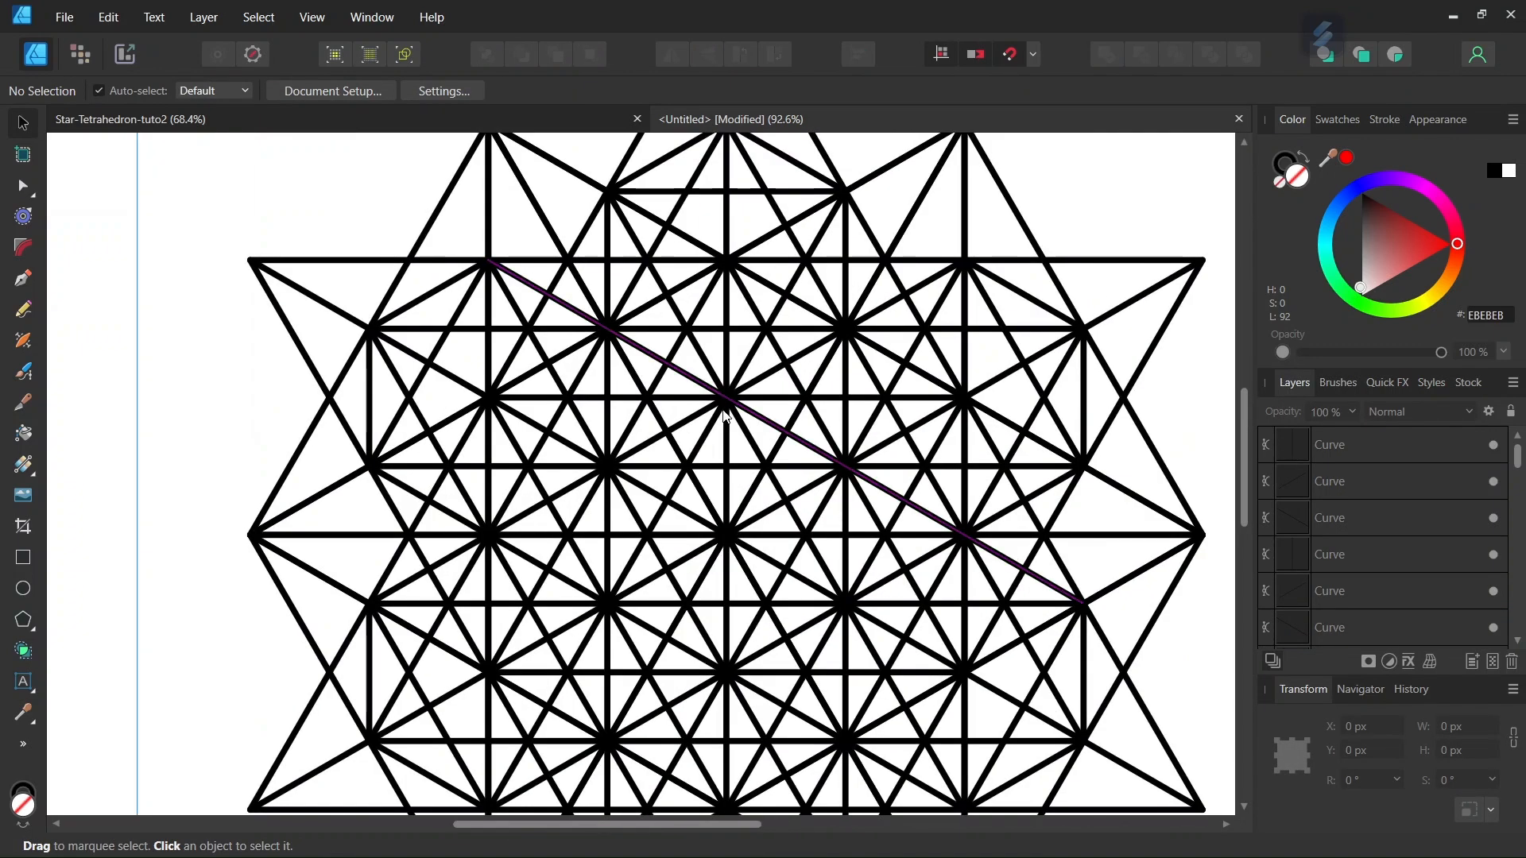
{"action": "scroll", "coordinate": [726, 413], "scroll_direction": "down", "scroll_amount": 3}
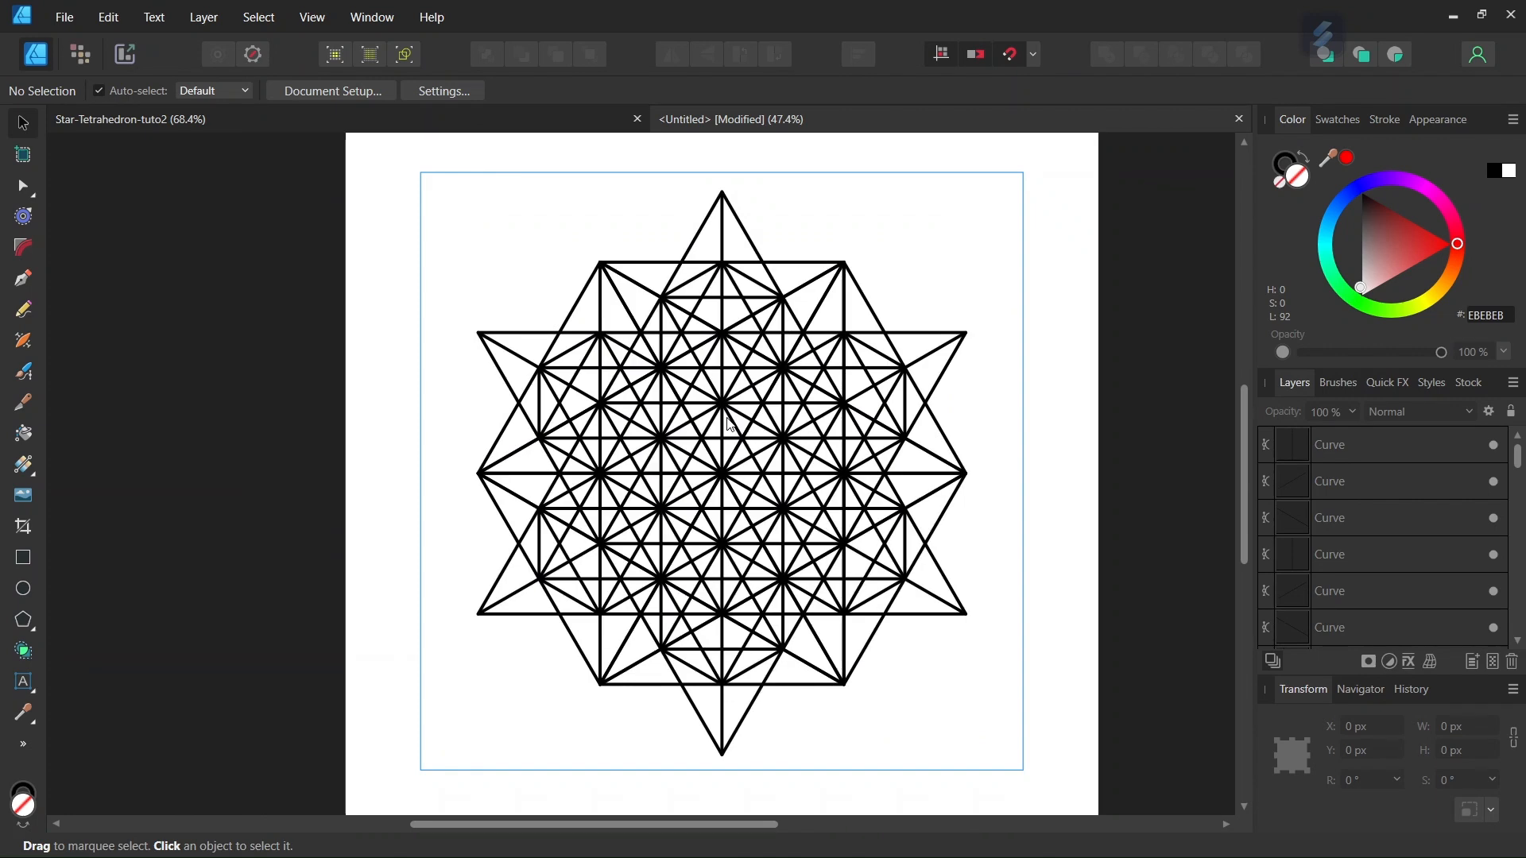
{"action": "scroll", "coordinate": [734, 436], "scroll_direction": "up", "scroll_amount": 2}
{"action": "scroll", "coordinate": [736, 426], "scroll_direction": "down", "scroll_amount": 1}
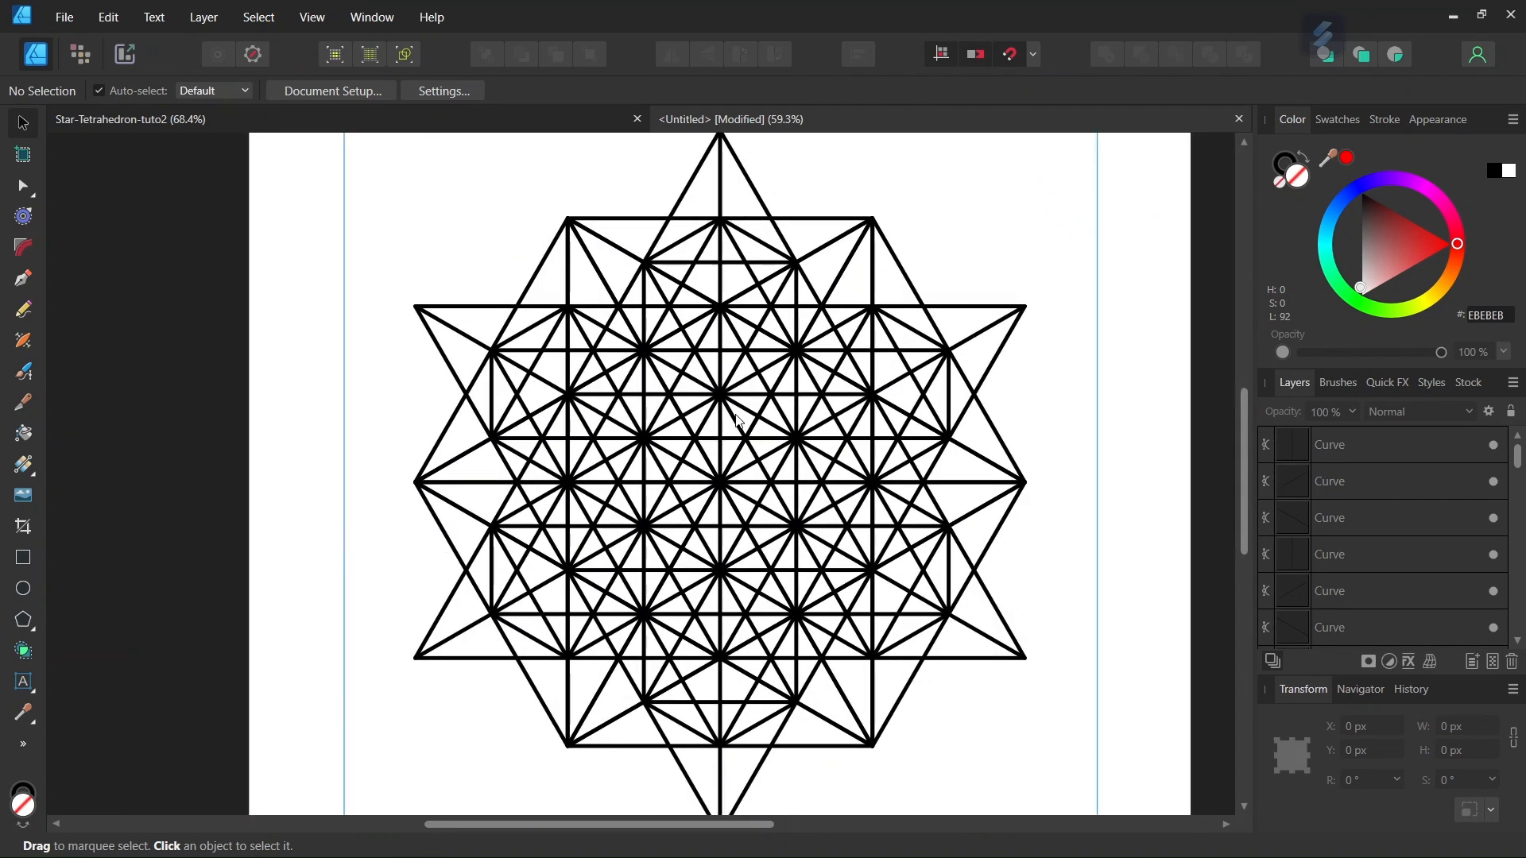